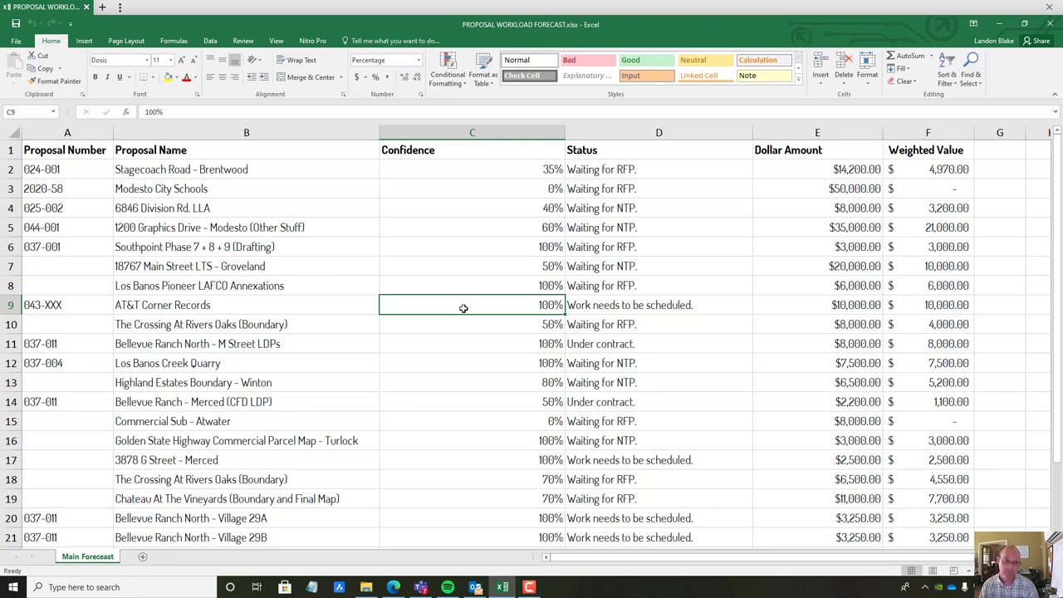
{"action": "left_click", "coordinate": [234, 244]}
{"action": "left_click", "coordinate": [87, 151]}
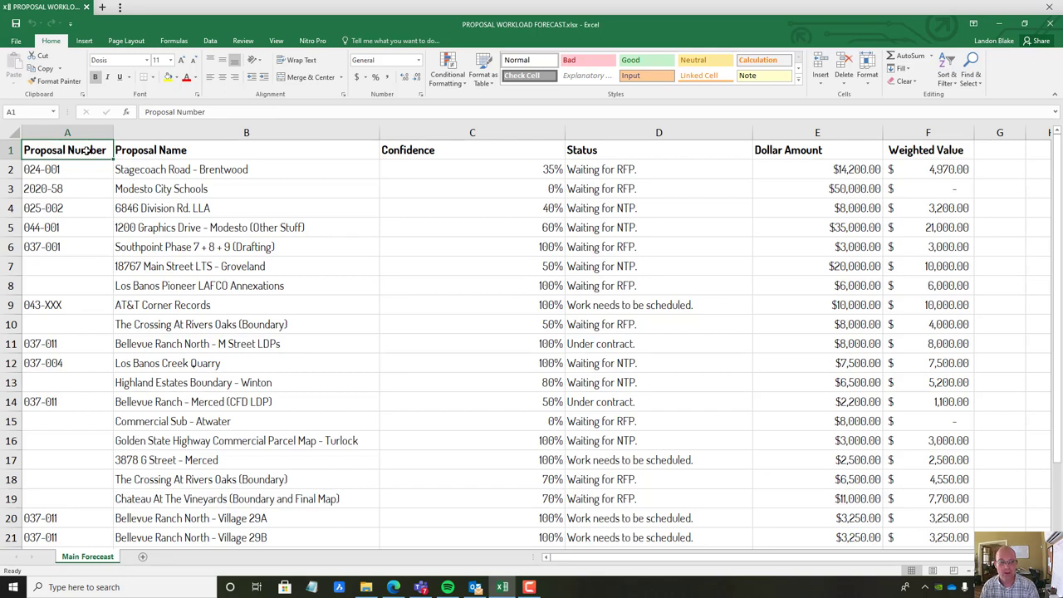
{"action": "scroll", "coordinate": [278, 321], "scroll_direction": "down", "scroll_amount": 5}
{"action": "scroll", "coordinate": [246, 384], "scroll_direction": "up", "scroll_amount": 5}
{"action": "scroll", "coordinate": [250, 387], "scroll_direction": "down", "scroll_amount": 4}
{"action": "scroll", "coordinate": [250, 387], "scroll_direction": "up", "scroll_amount": 3}
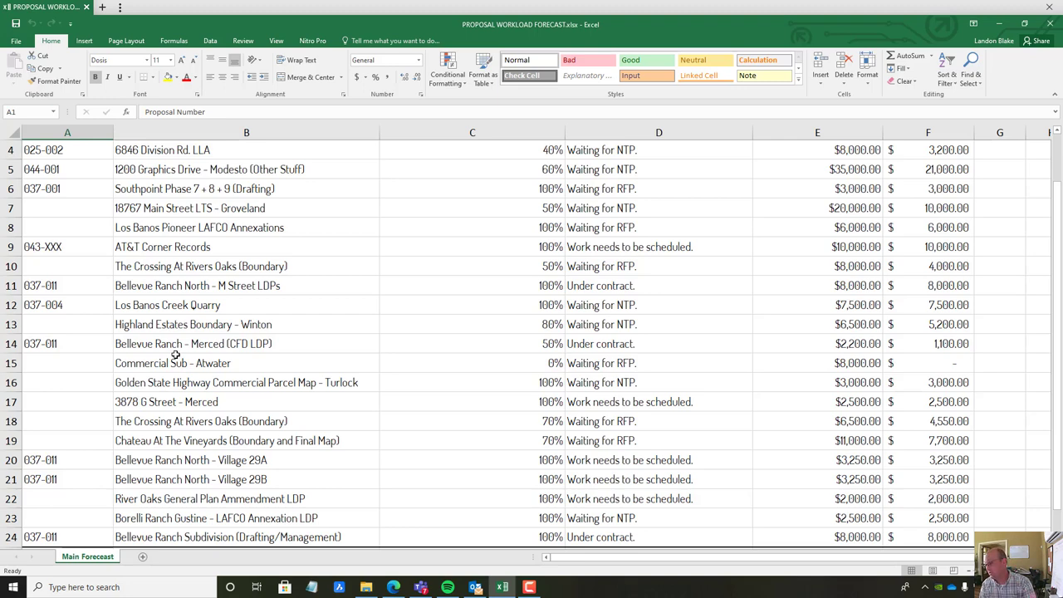
{"action": "left_click", "coordinate": [85, 357]}
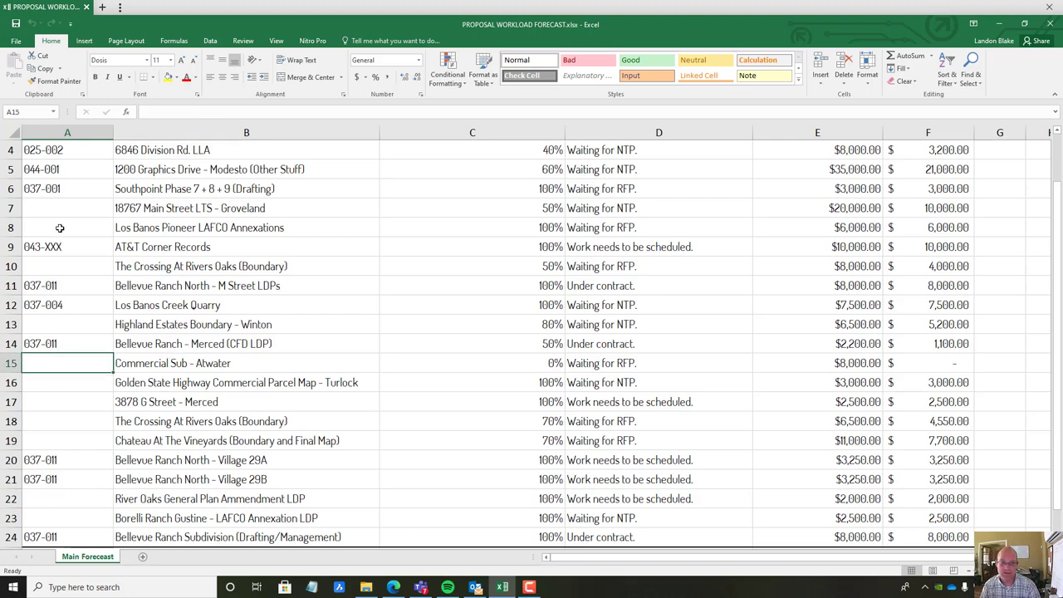
{"action": "left_click", "coordinate": [61, 212]}
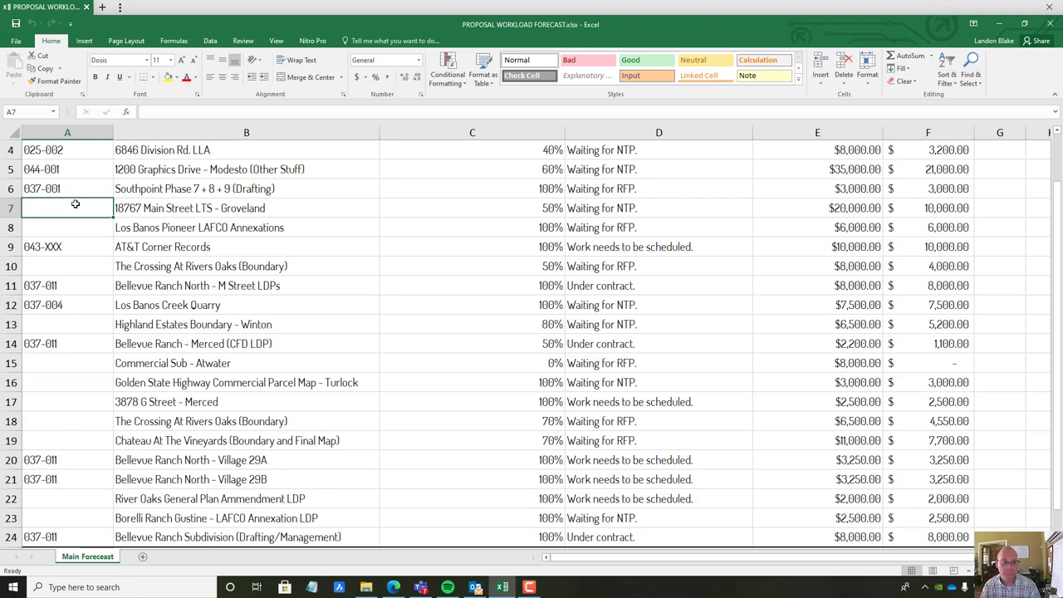
{"action": "scroll", "coordinate": [98, 224], "scroll_direction": "up", "scroll_amount": 1}
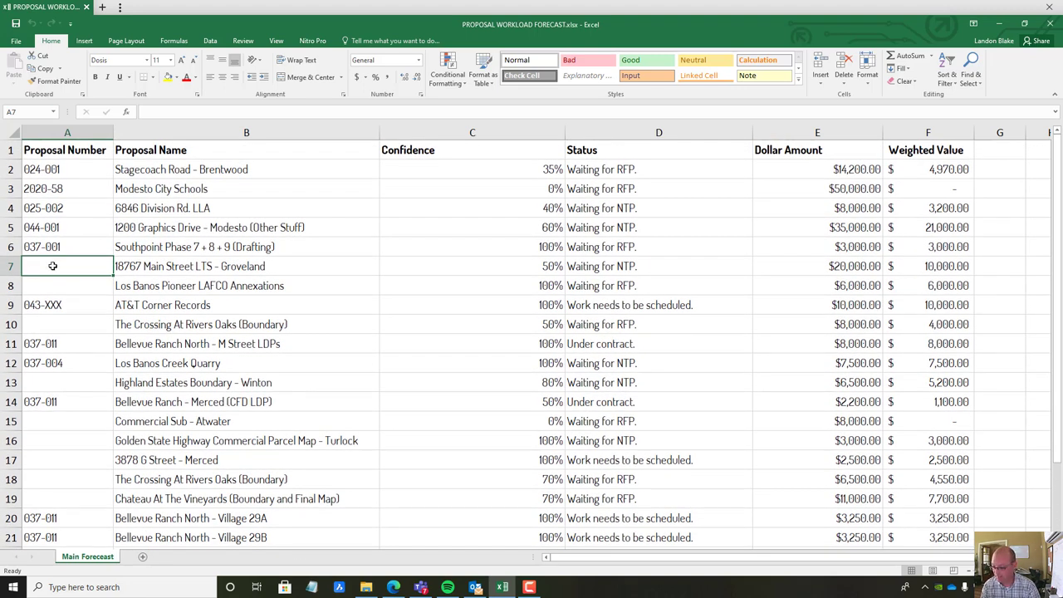
{"action": "type", "text": "046-001"}
{"action": "key", "text": "Return"}
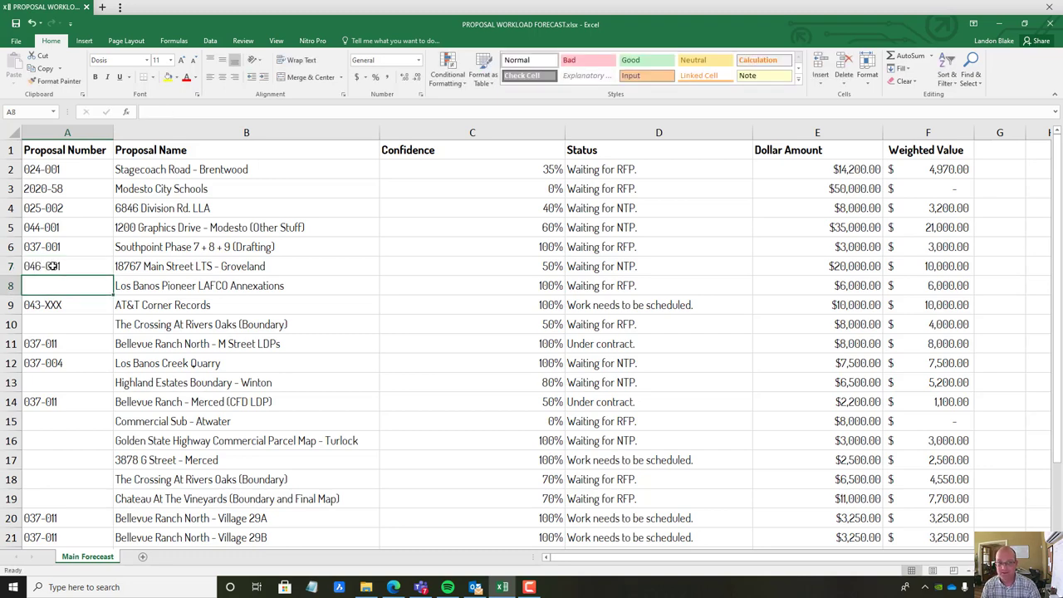
Review the Bellevue Ranch and Groveland rows and the Proposal Number column
{"action": "left_click", "coordinate": [174, 397]}
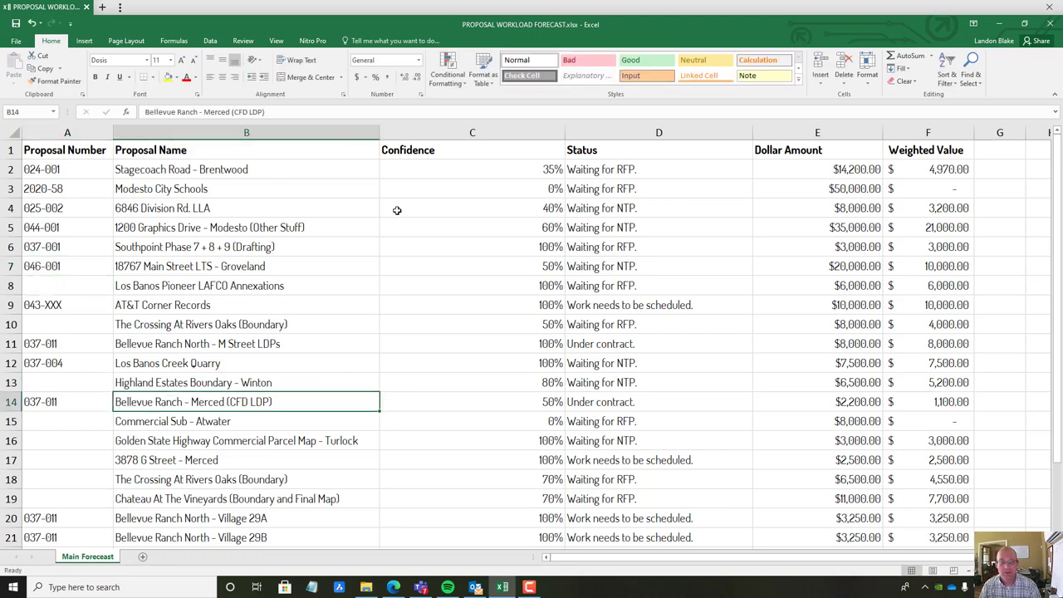
{"action": "left_click", "coordinate": [215, 271]}
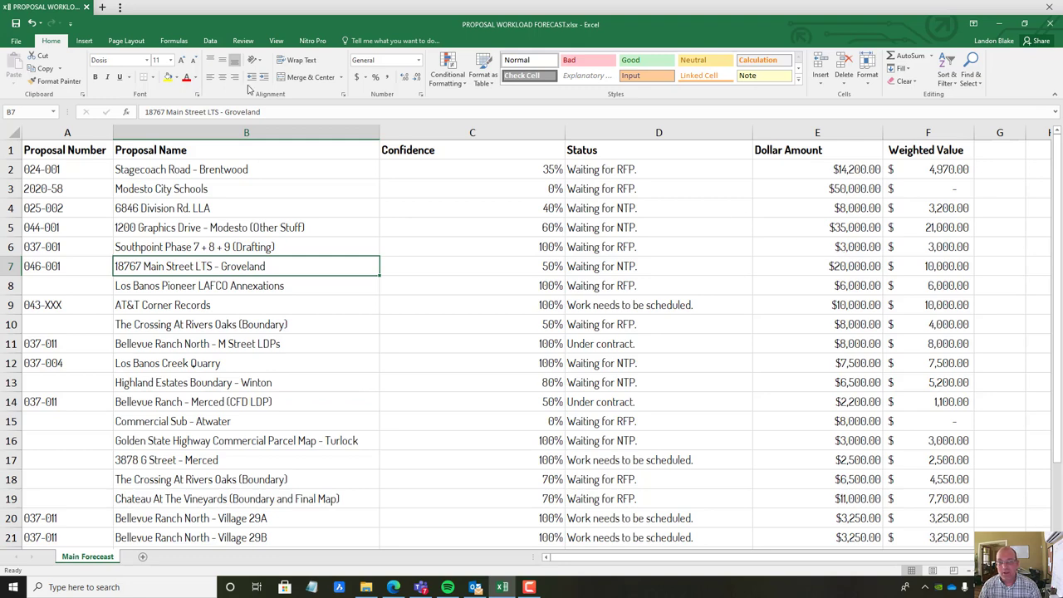
{"action": "left_click", "coordinate": [55, 130]}
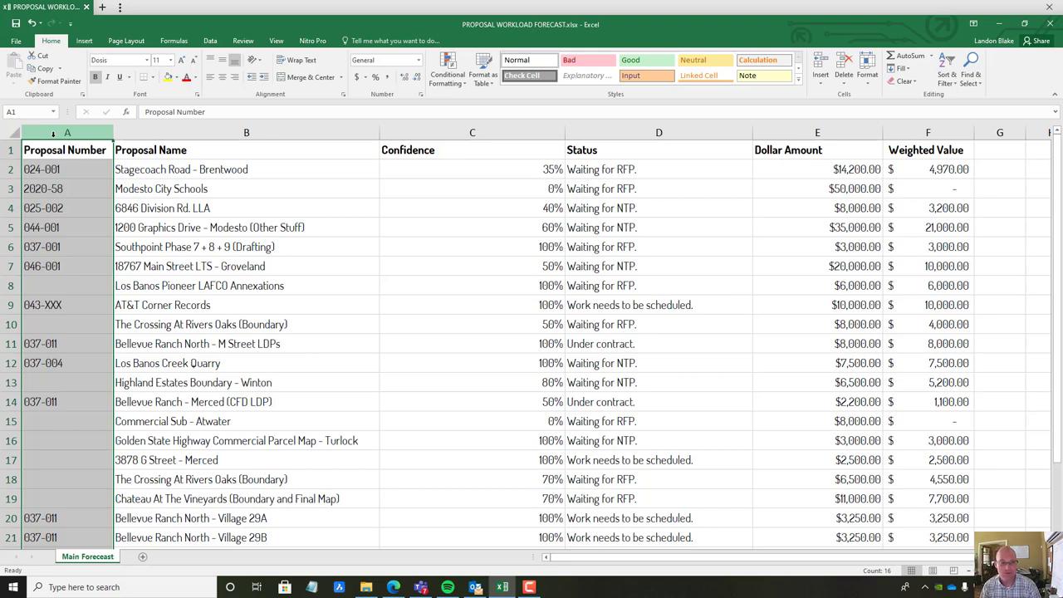
{"action": "left_click", "coordinate": [216, 151]}
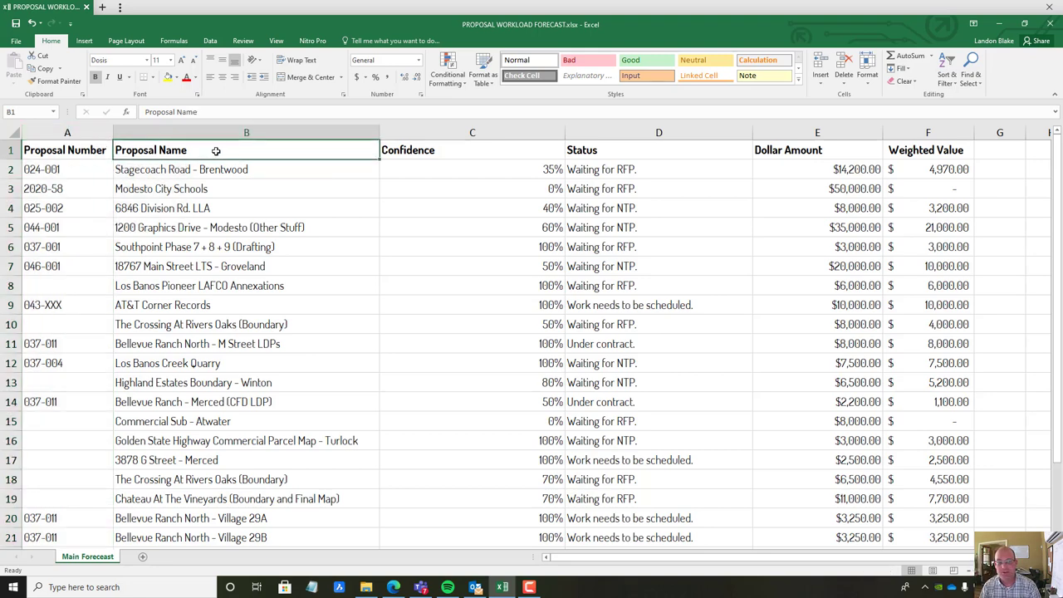
Replace 'Proposal' in the B1 heading with 'Opporunity', making it 'Opporunity Name'
{"action": "left_click", "coordinate": [456, 153]}
{"action": "left_click", "coordinate": [241, 149]}
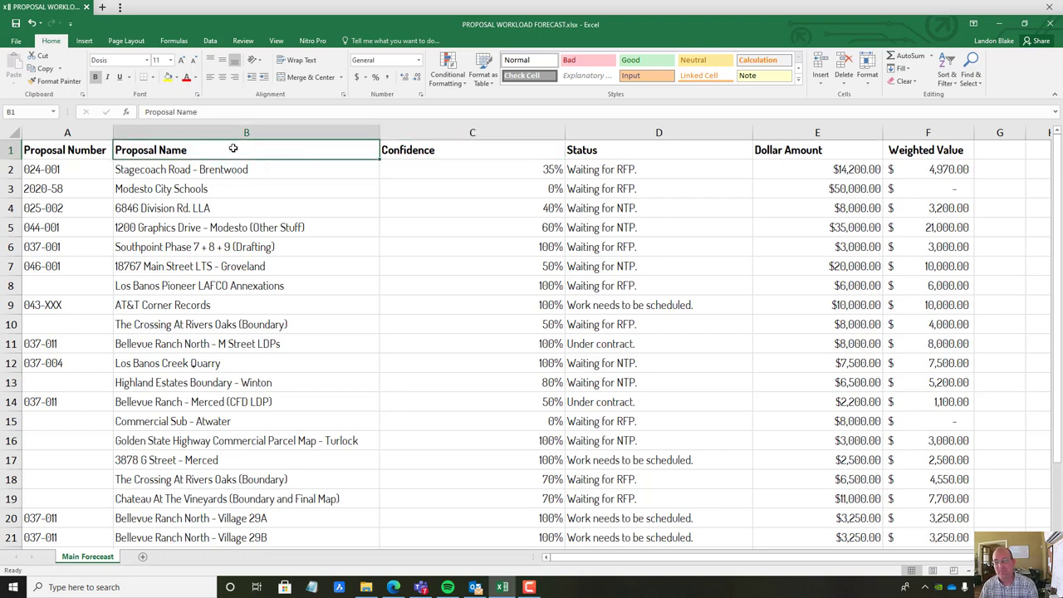
{"action": "left_click_drag", "start_coordinate": [175, 112], "coordinate": [13, 112]}
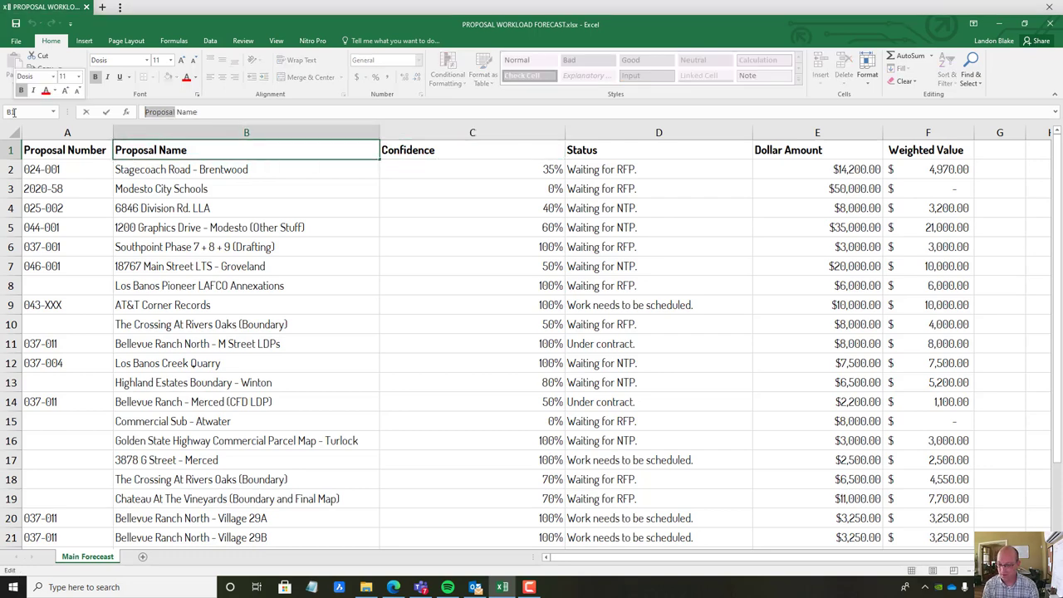
{"action": "type", "text": "Oppr"}
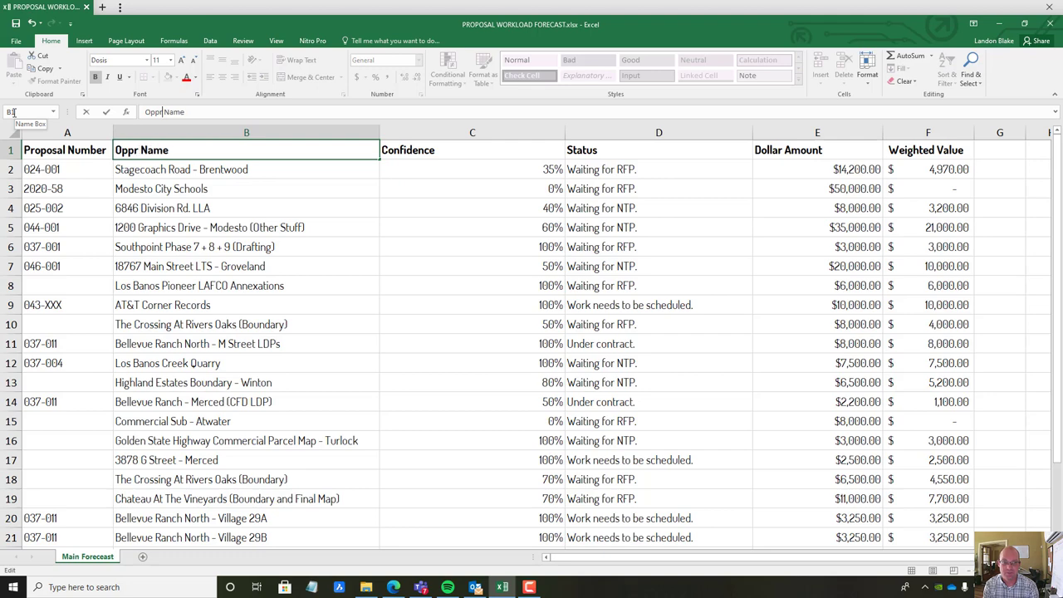
{"action": "key", "text": "BackSpace"}
{"action": "type", "text": "orun"}
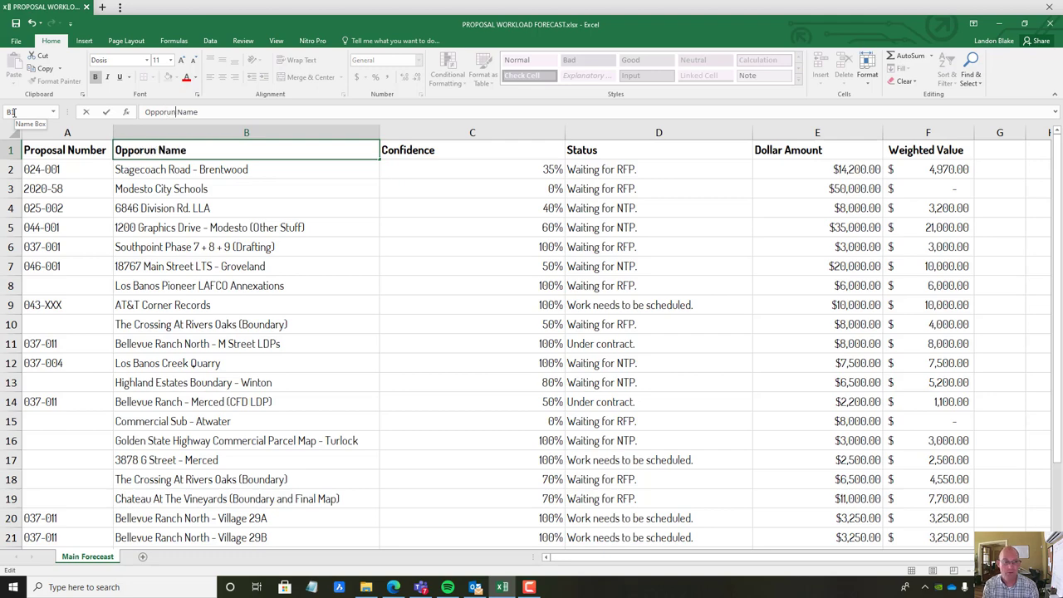
{"action": "type", "text": "ity"}
{"action": "key", "text": "Return"}
{"action": "left_click_drag", "start_coordinate": [539, 145], "coordinate": [424, 151]}
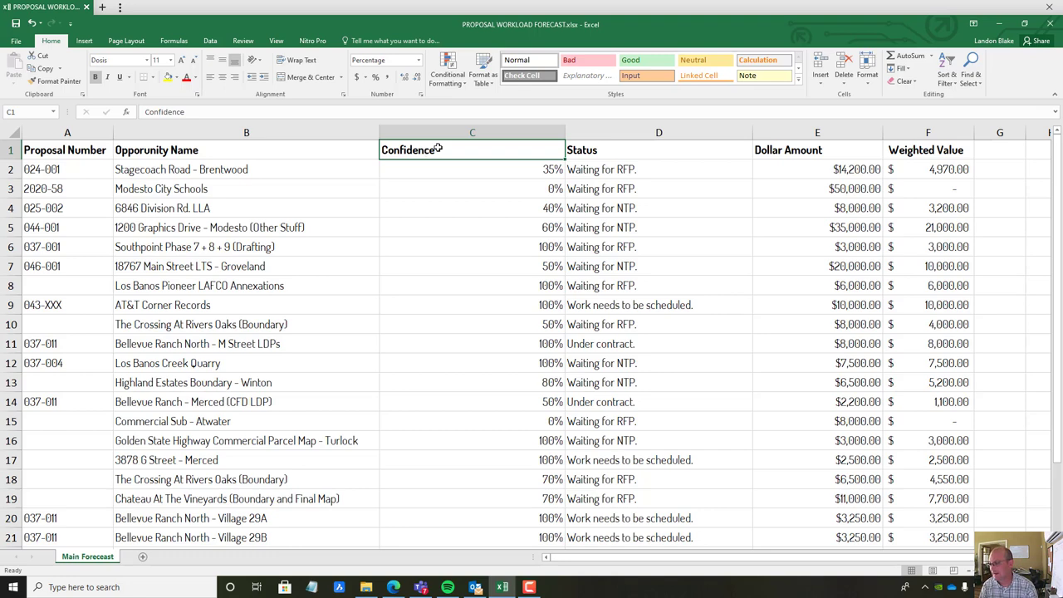
{"action": "left_click", "coordinate": [623, 153]}
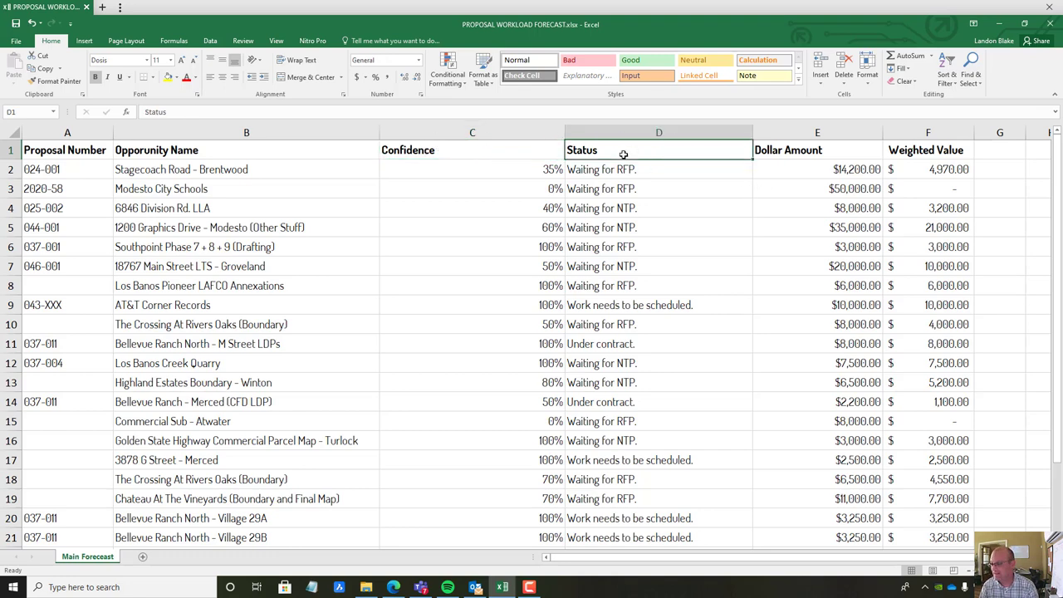
{"action": "left_click", "coordinate": [623, 172]}
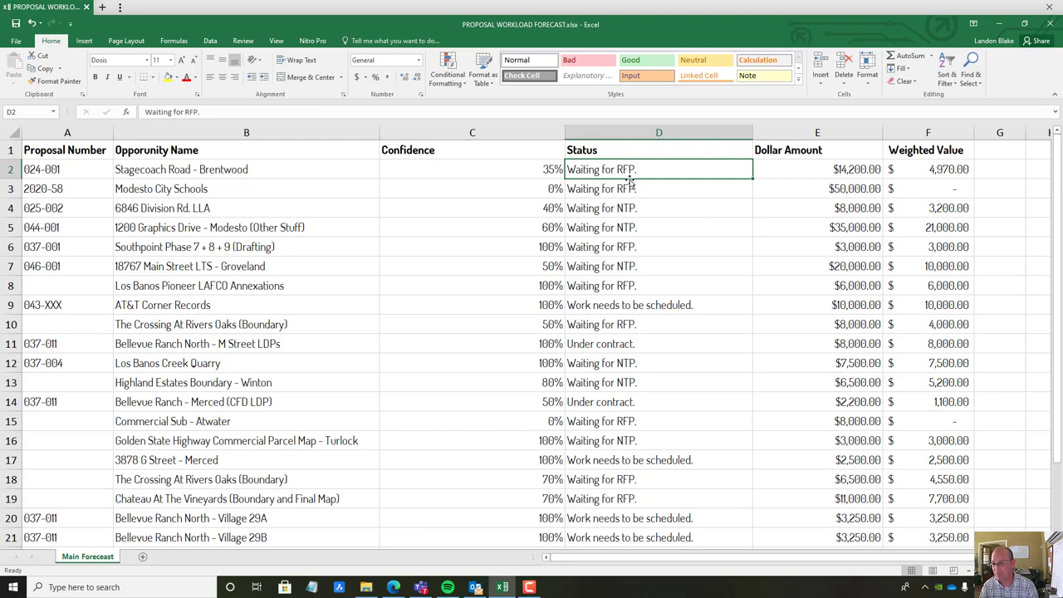
{"action": "left_click", "coordinate": [636, 215]}
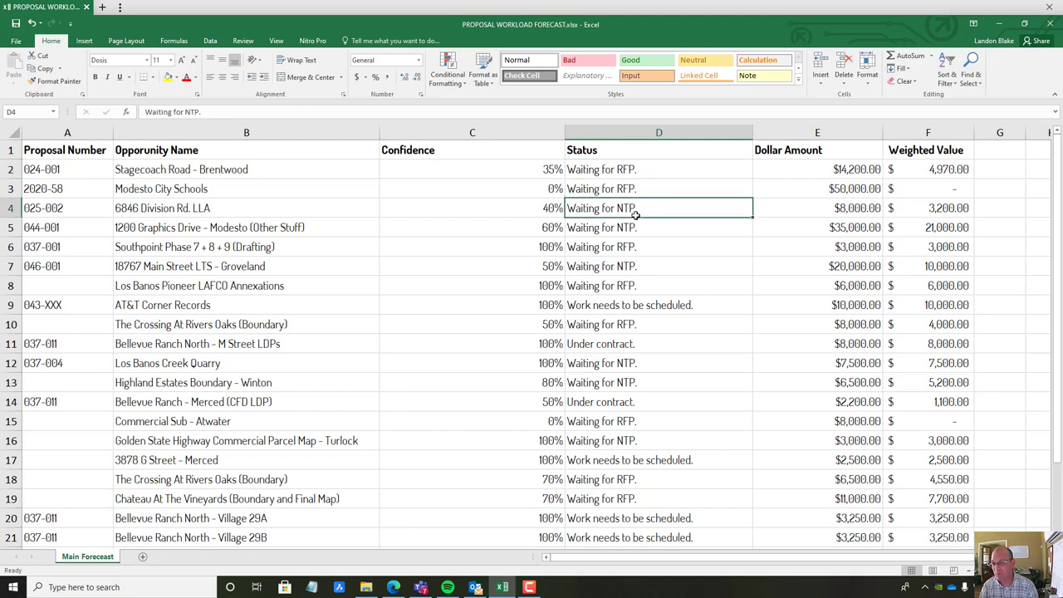
{"action": "left_click", "coordinate": [634, 308]}
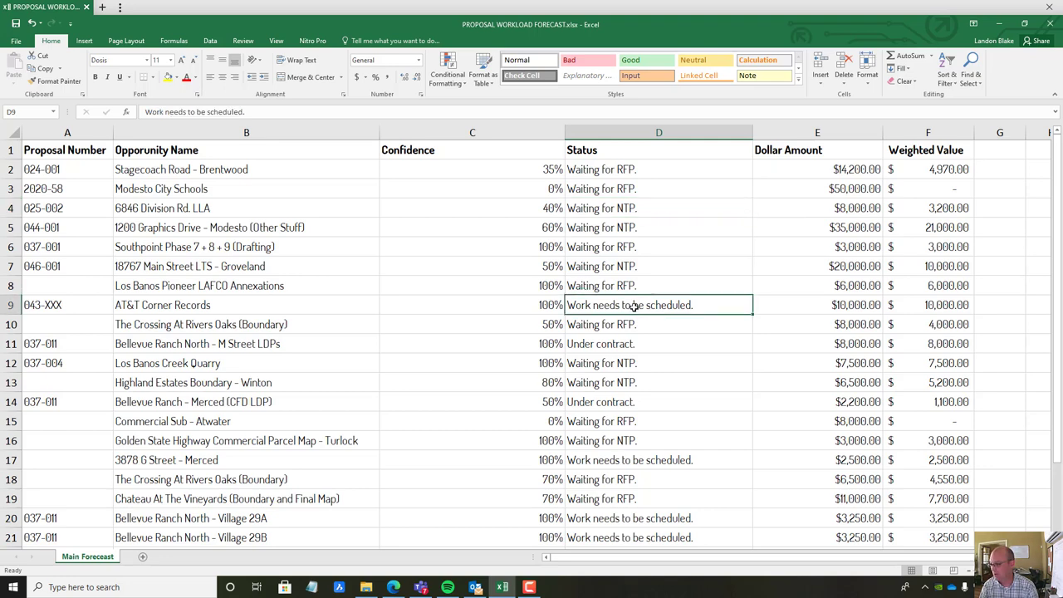
{"action": "left_click", "coordinate": [857, 151]}
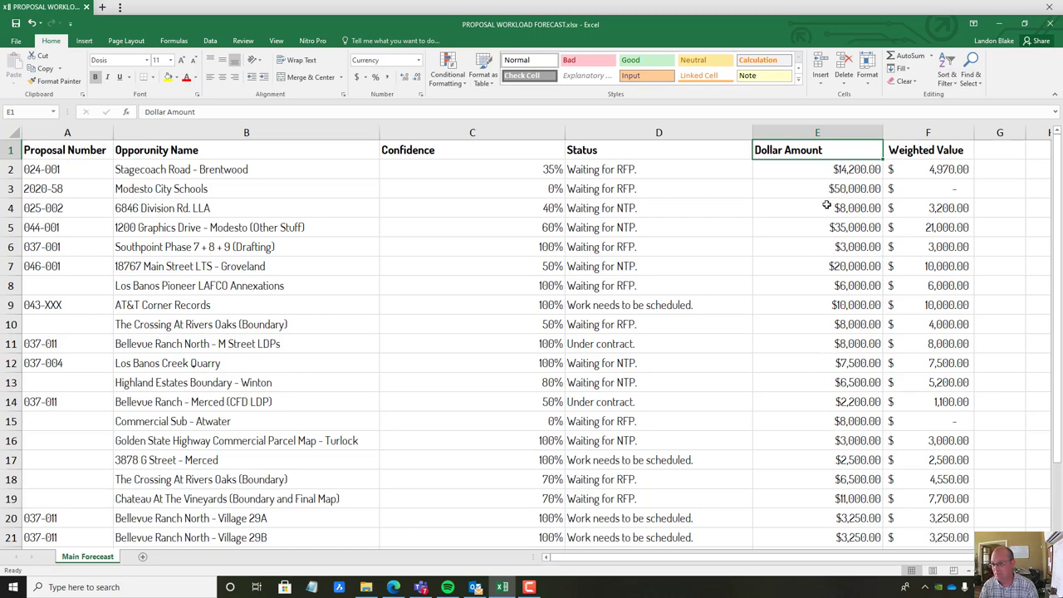
{"action": "left_click", "coordinate": [953, 146]}
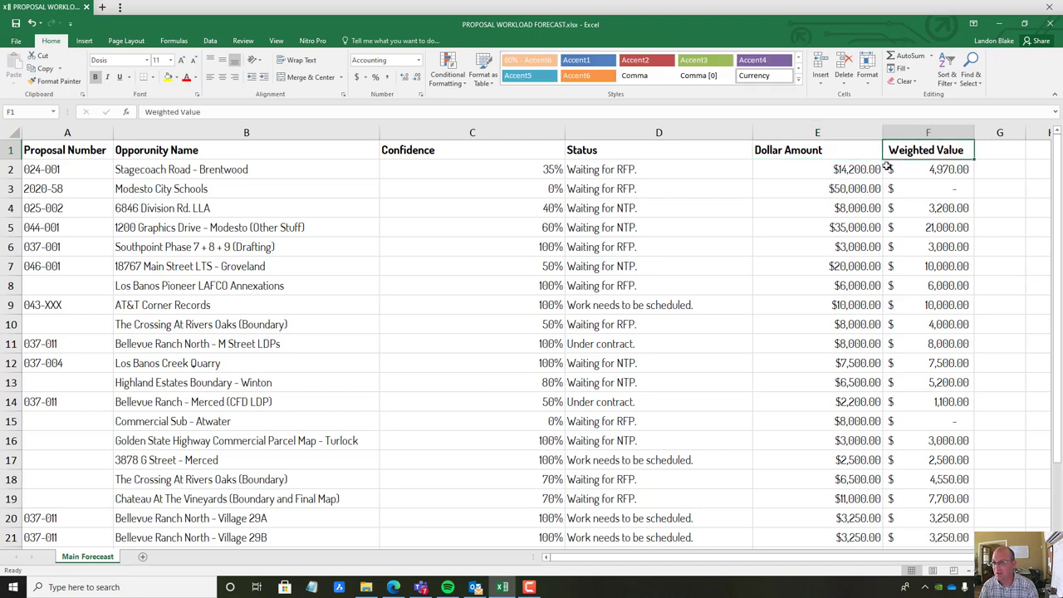
{"action": "left_click", "coordinate": [953, 173]}
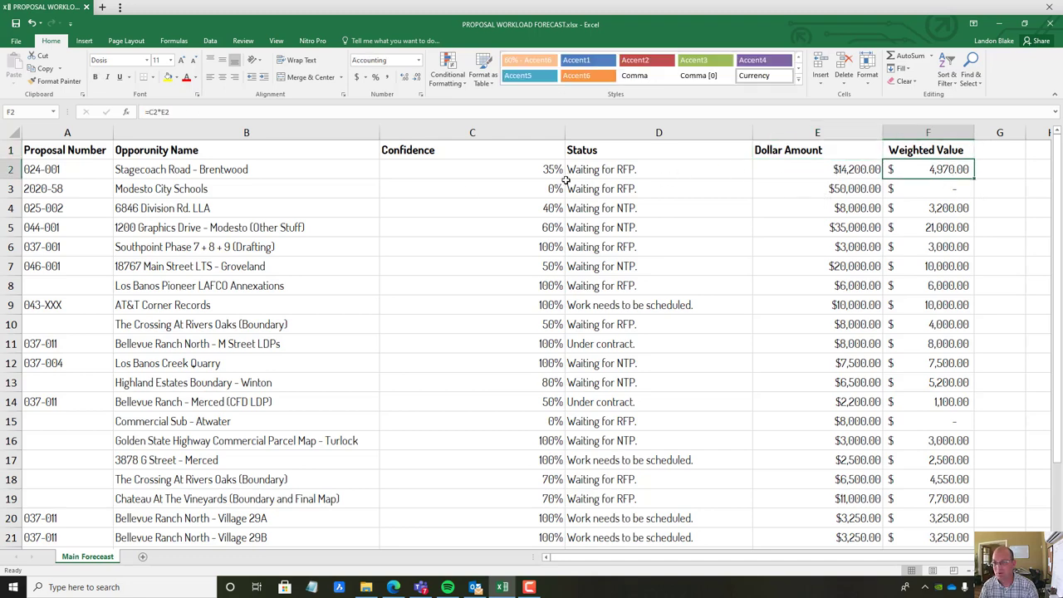
{"action": "left_click", "coordinate": [528, 172]}
{"action": "left_click", "coordinate": [850, 169]}
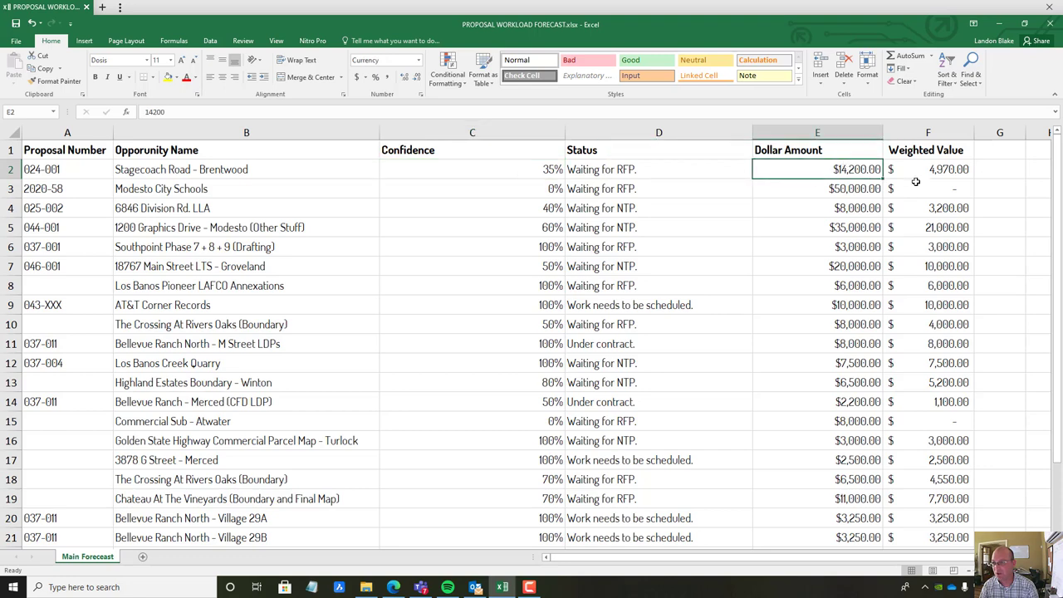
{"action": "left_click", "coordinate": [922, 168]}
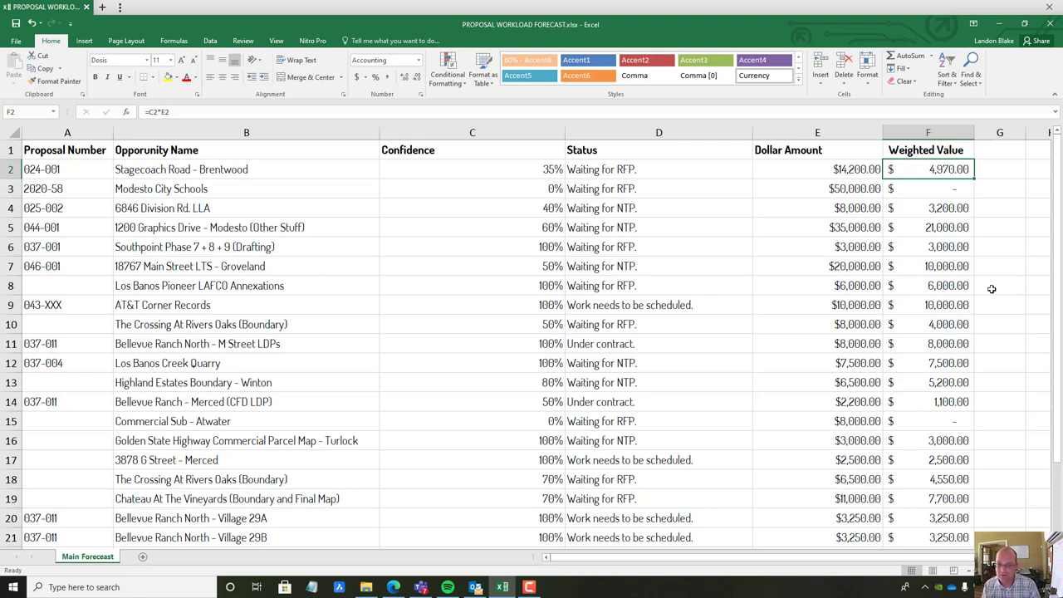
Change Stagecoach Road - Brentwood's confidence from 35% to 25%
{"action": "left_click", "coordinate": [368, 209]}
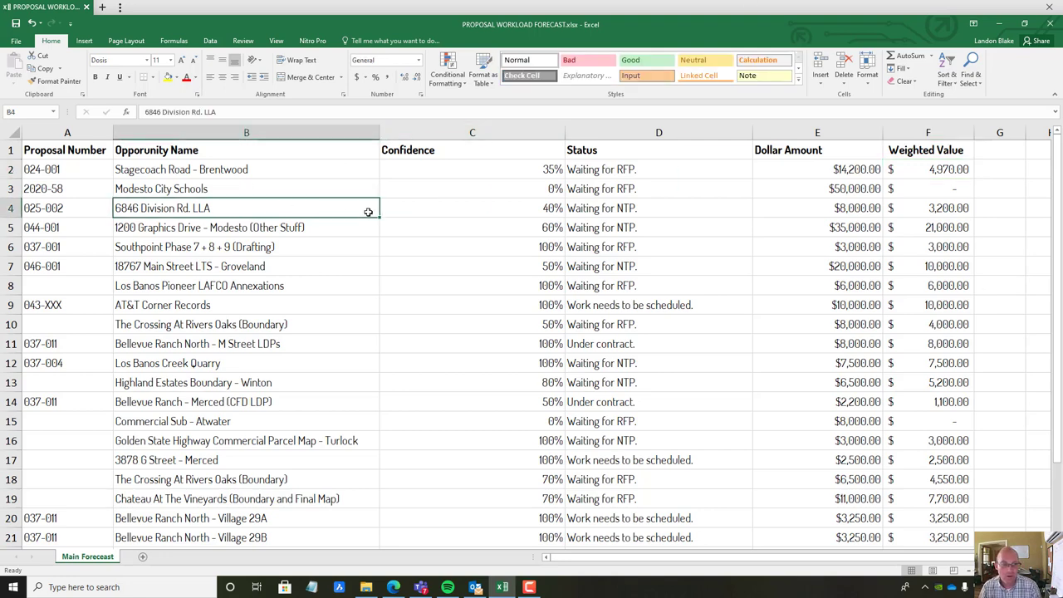
{"action": "left_click", "coordinate": [187, 170]}
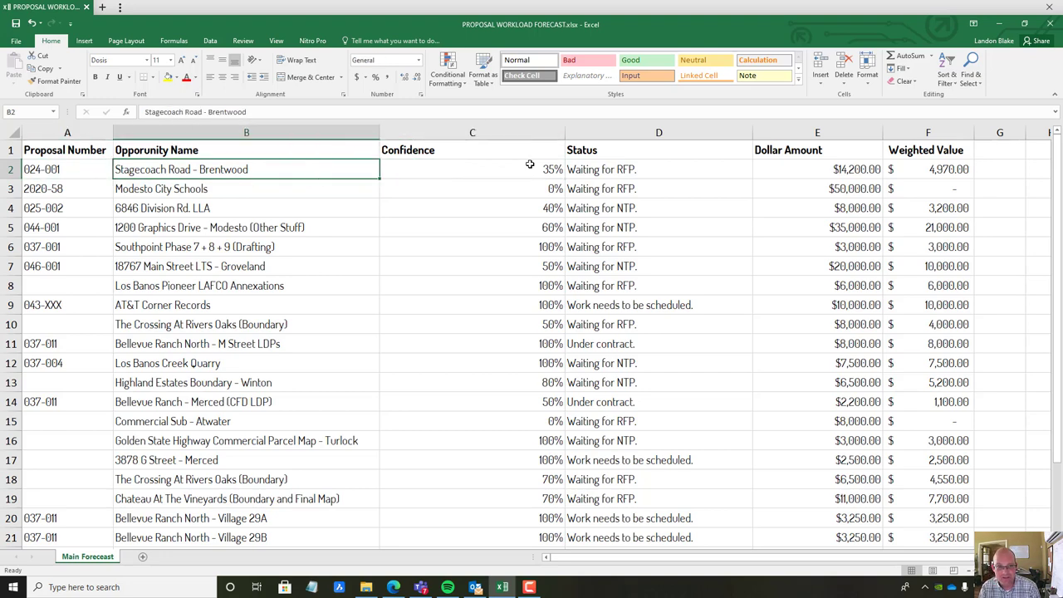
{"action": "left_click", "coordinate": [529, 164]}
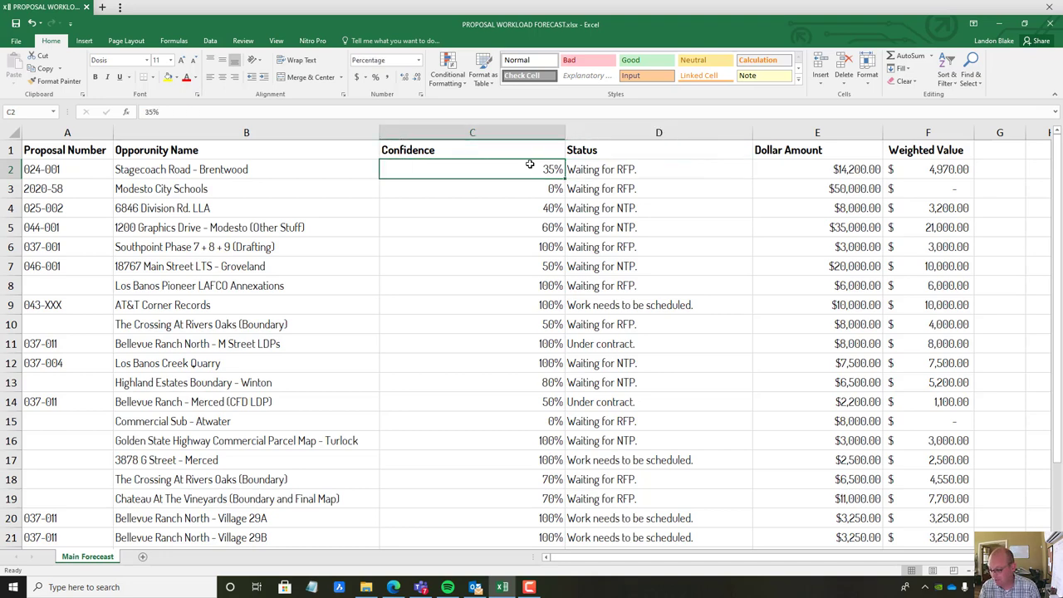
{"action": "type", "text": "2"}
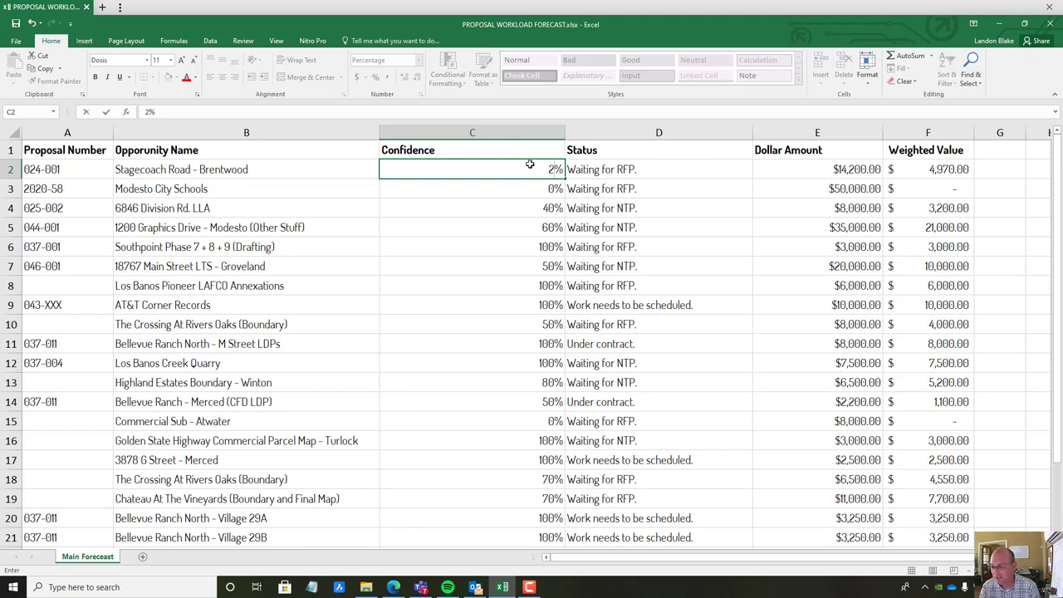
{"action": "type", "text": "5"}
{"action": "key", "text": "Return"}
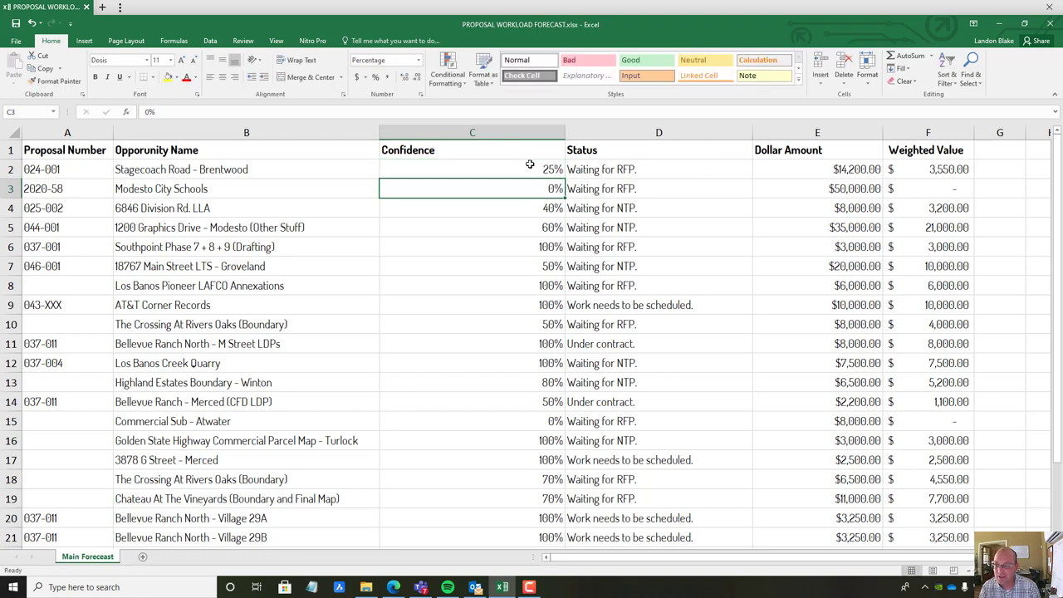
{"action": "left_click", "coordinate": [530, 164]}
{"action": "key", "text": "Right"}
{"action": "key", "text": "Right"}
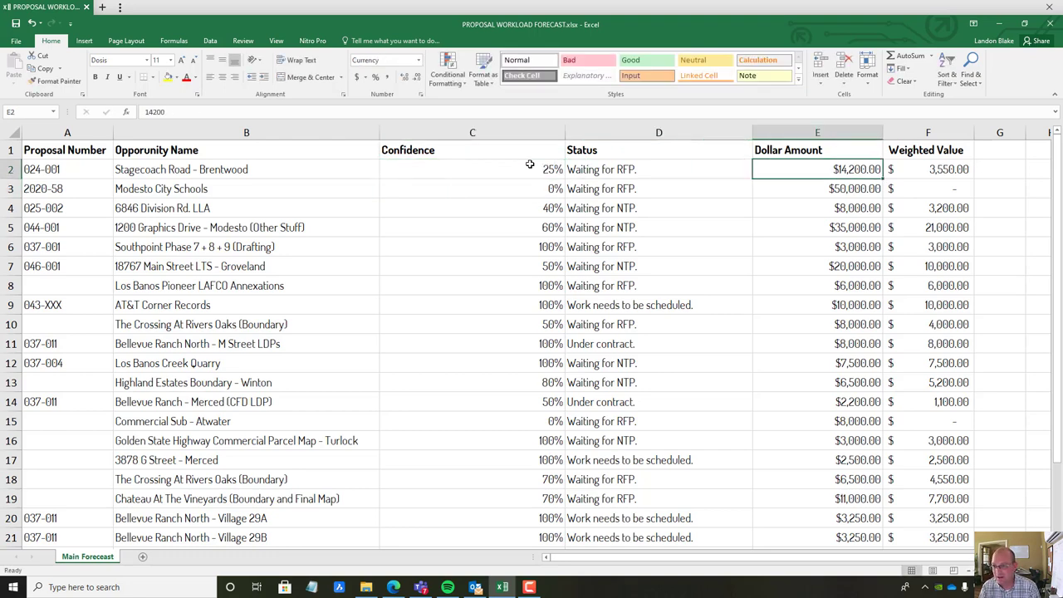
{"action": "key", "text": "Left"}
{"action": "key", "text": "Left"}
{"action": "key", "text": "Left"}
{"action": "key", "text": "Left"}
{"action": "key", "text": "Down"}
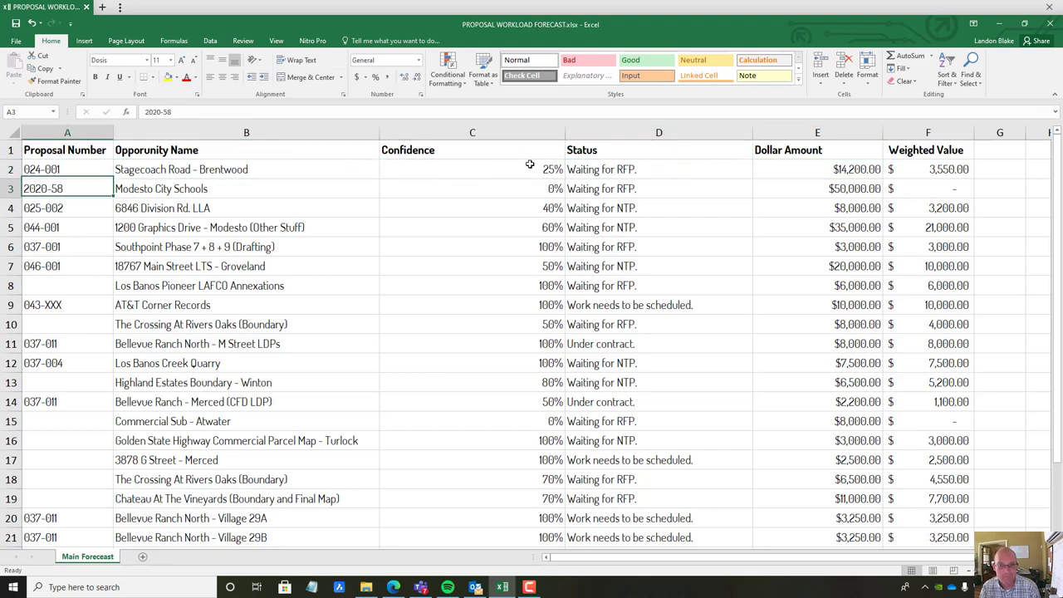
{"action": "key", "text": "Right"}
{"action": "key", "text": "Right"}
{"action": "key", "text": "Right"}
{"action": "key", "text": "Right"}
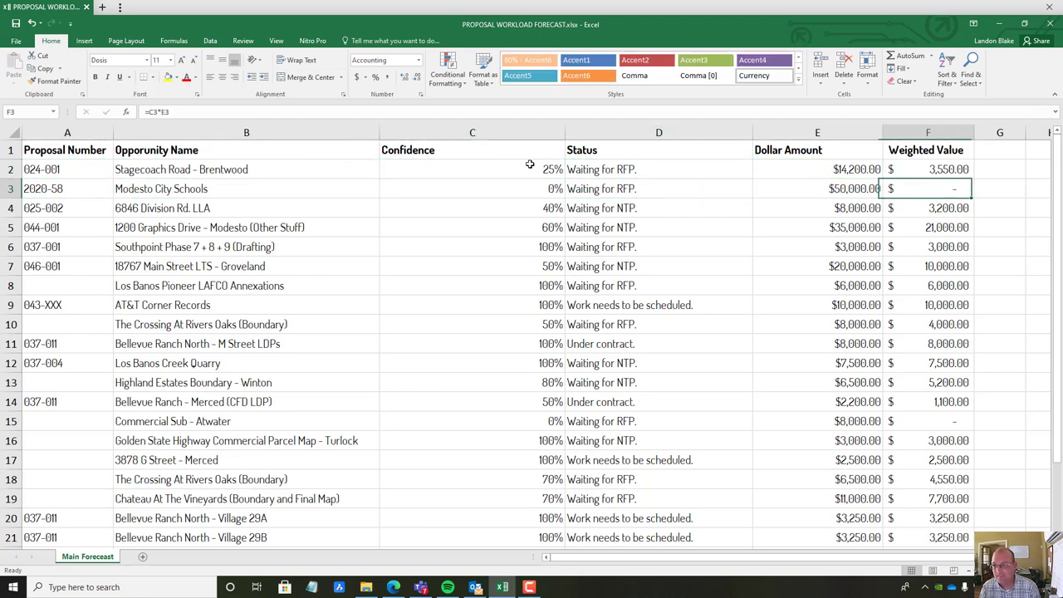
{"action": "key", "text": "Left"}
{"action": "key", "text": "Left"}
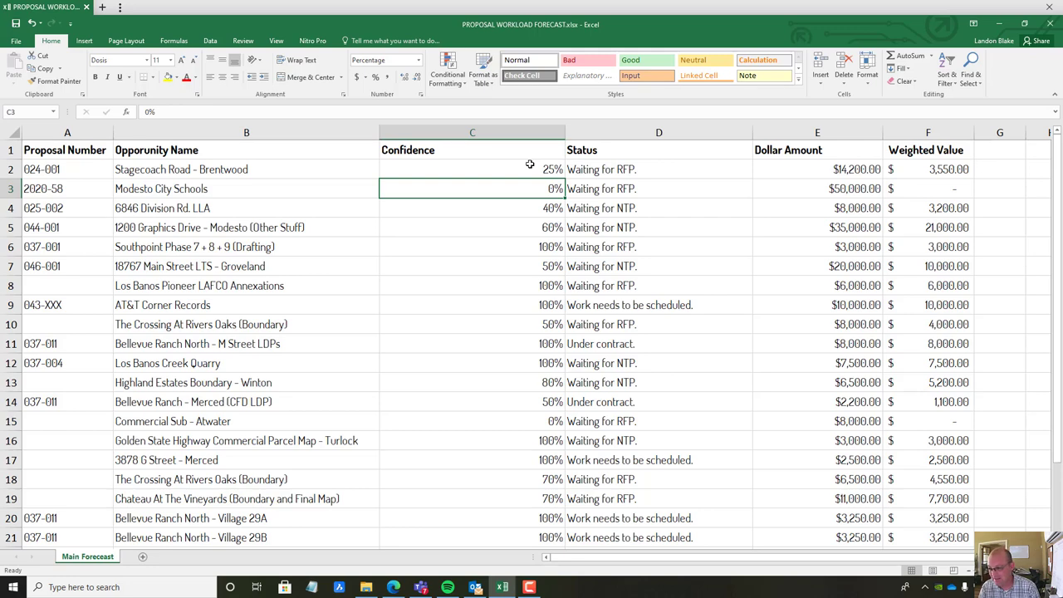
{"action": "type", "text": "50"}
{"action": "key", "text": "Return"}
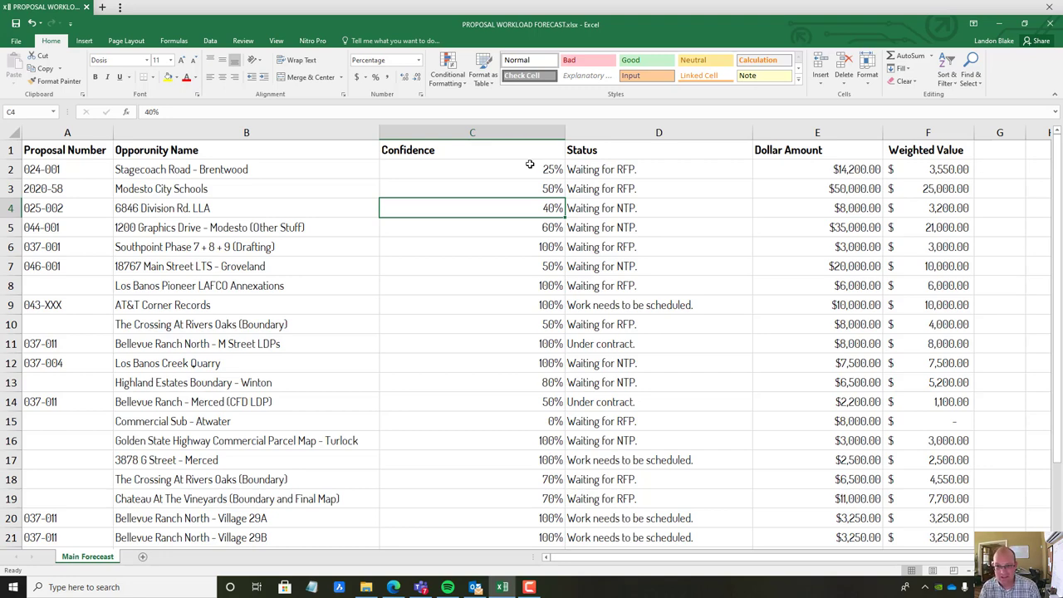
{"action": "type", "text": "20"}
{"action": "key", "text": "Return"}
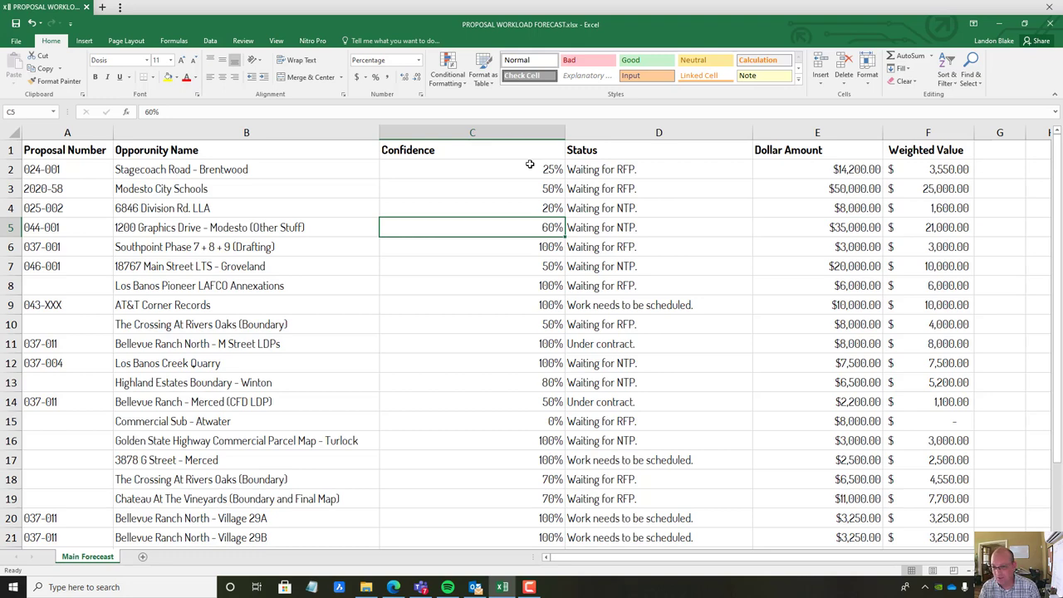
{"action": "type", "text": "80"}
{"action": "key", "text": "Return"}
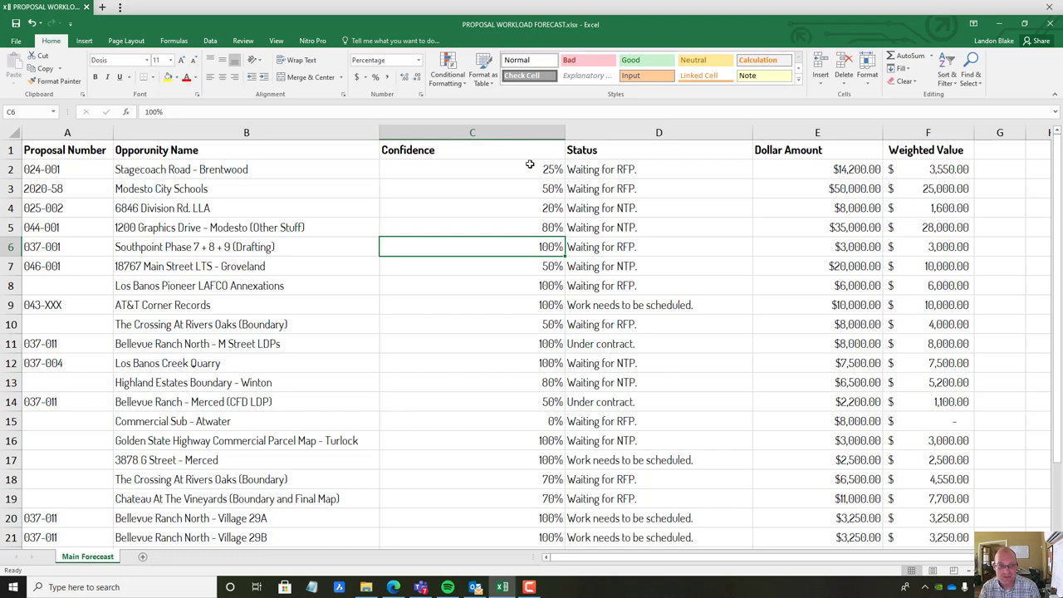
Raise the Southpoint Phase drafting job's amount to $6,000
{"action": "key", "text": "Right"}
{"action": "key", "text": "Right"}
{"action": "type", "text": "6000"}
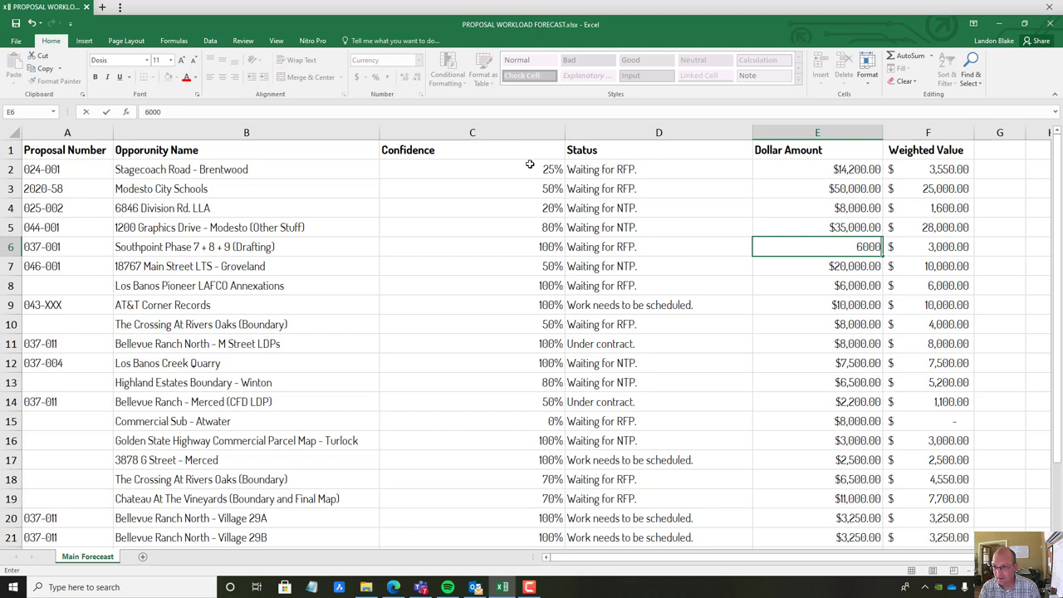
{"action": "key", "text": "Return"}
{"action": "key", "text": "Up"}
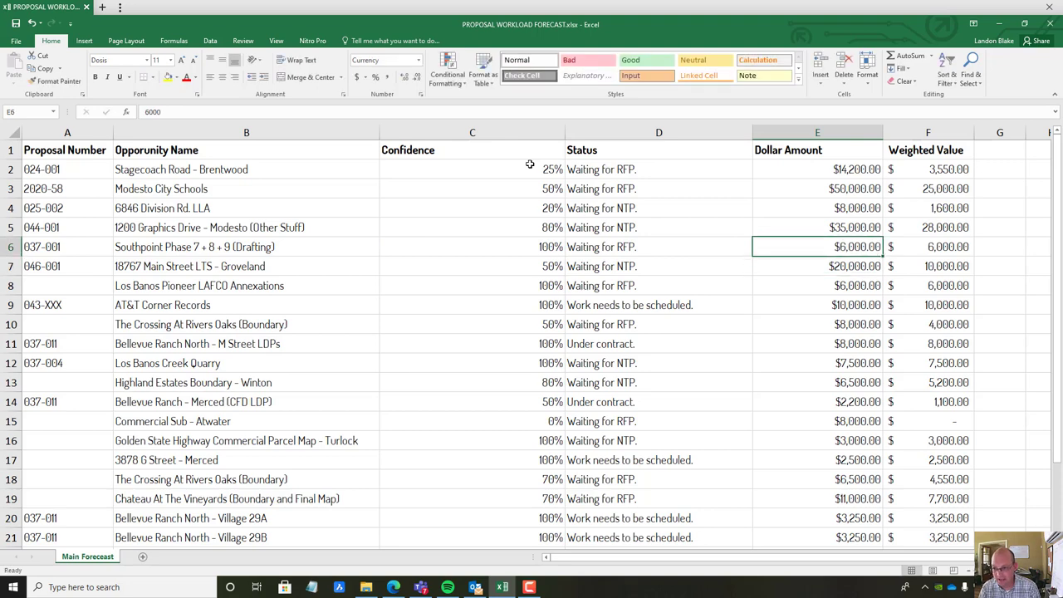
{"action": "key", "text": "Left"}
{"action": "key", "text": "Down"}
{"action": "key", "text": "Left"}
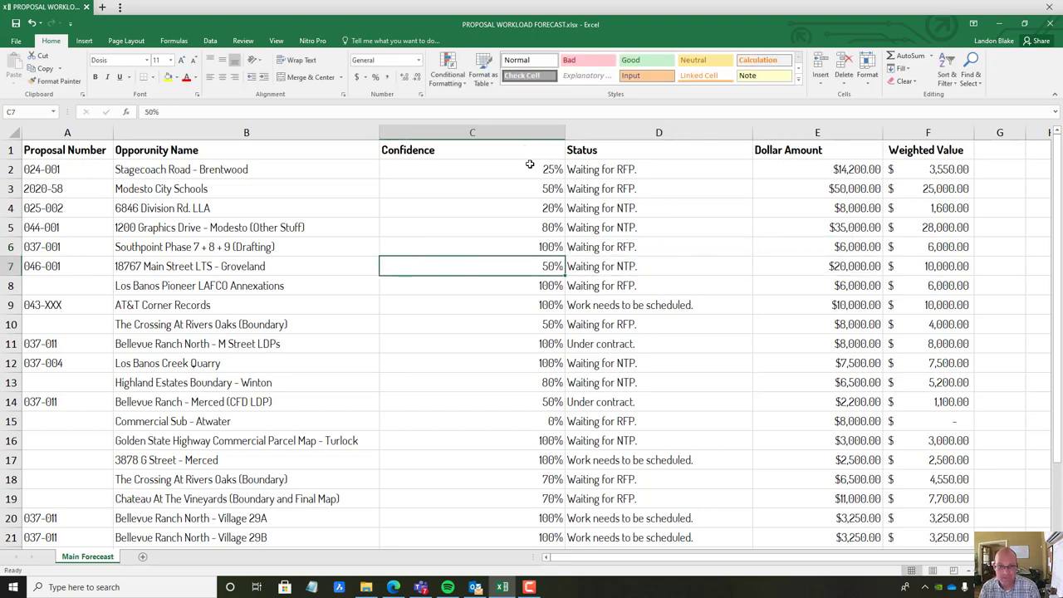
{"action": "key", "text": "Left"}
{"action": "key", "text": "Left"}
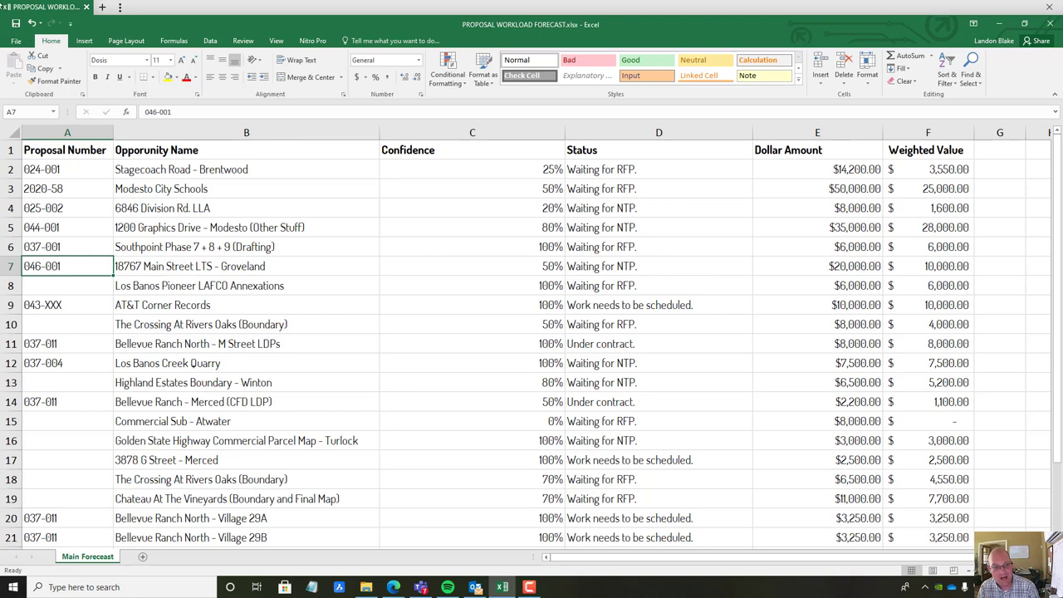
{"action": "right_click", "coordinate": [12, 265]}
{"action": "left_click", "coordinate": [51, 358]}
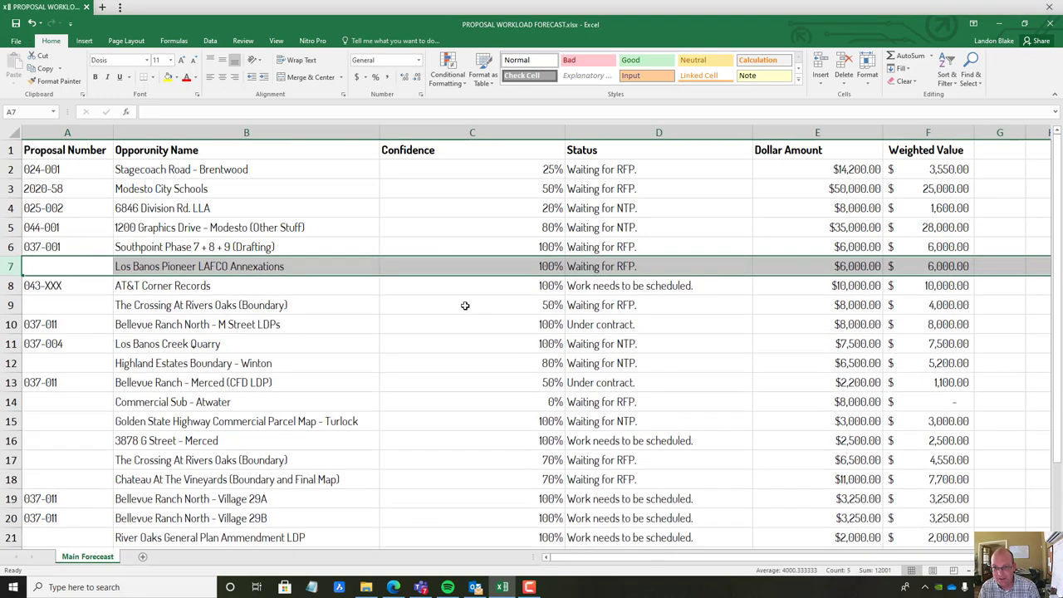
{"action": "left_click", "coordinate": [440, 322]}
{"action": "left_click", "coordinate": [483, 269]}
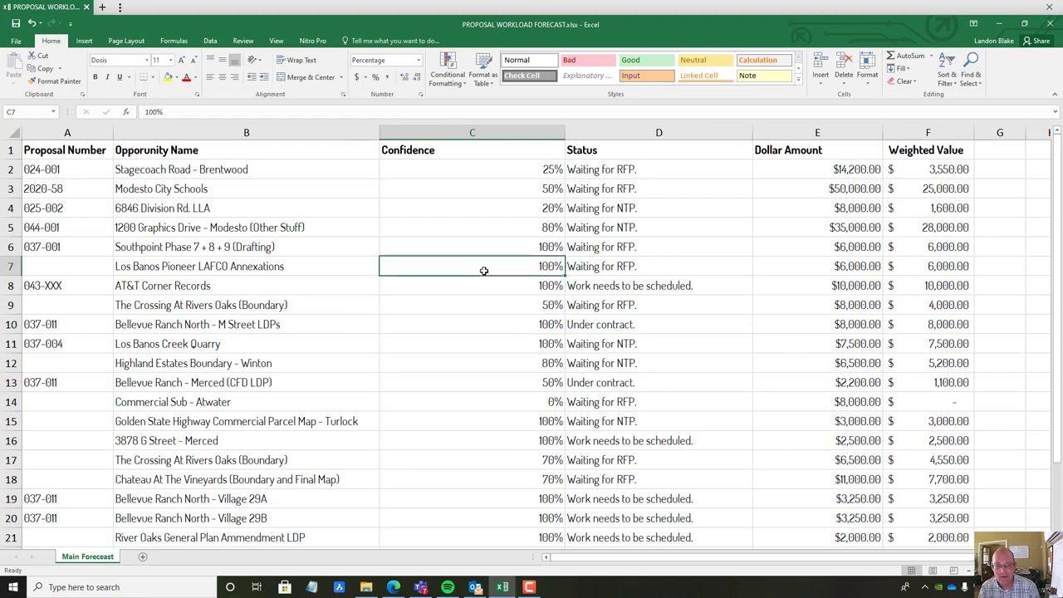
{"action": "key", "text": "Right"}
{"action": "left_click", "coordinate": [484, 270]}
{"action": "key", "text": "Down"}
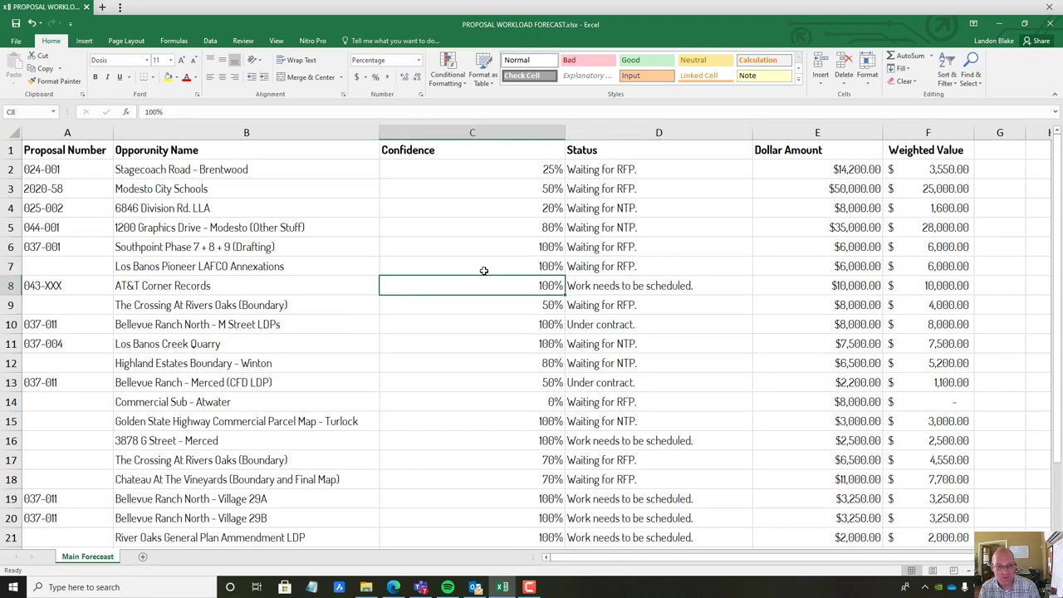
{"action": "left_click", "coordinate": [484, 270]}
{"action": "type", "text": "90"}
{"action": "key", "text": "Return"}
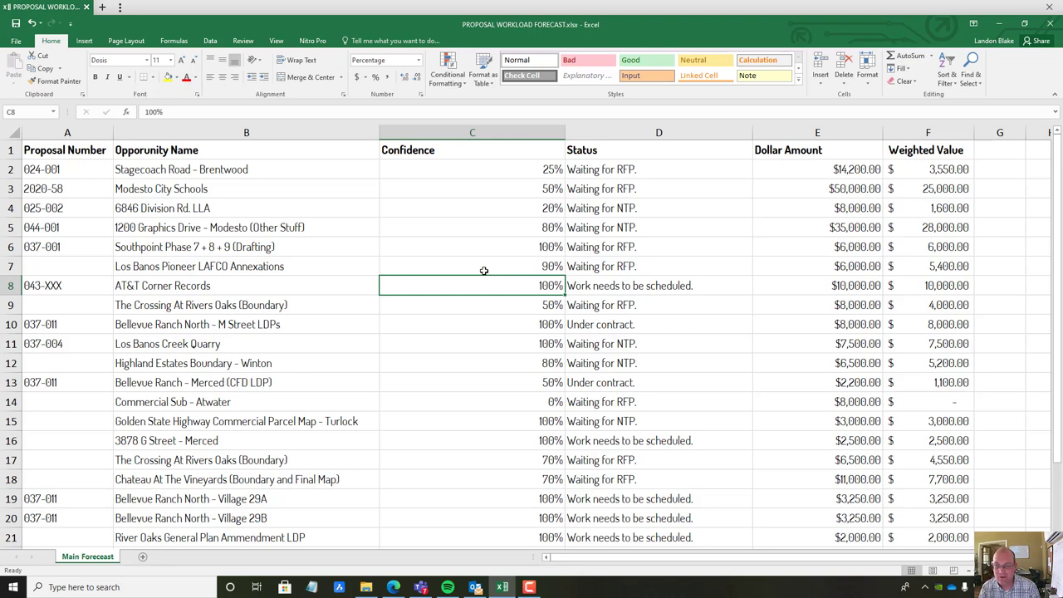
Set AT&T Corner Records' dollar amount to $12,000
{"action": "key", "text": "Right"}
{"action": "key", "text": "Right"}
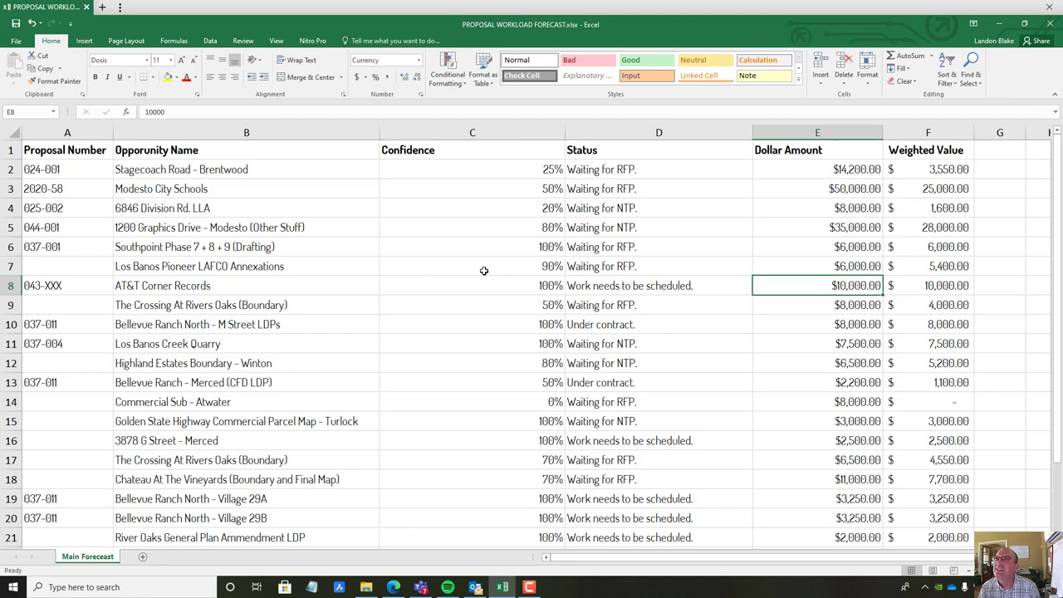
{"action": "type", "text": "210"}
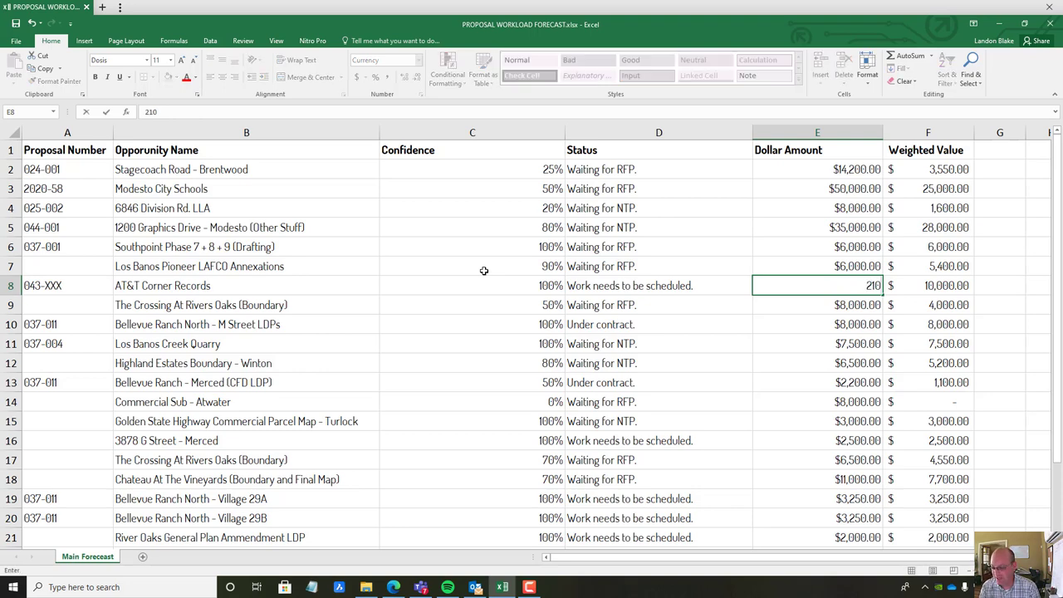
{"action": "key", "text": "BackSpace"}
{"action": "key", "text": "BackSpace"}
{"action": "key", "text": "BackSpace"}
{"action": "type", "text": "12,0"}
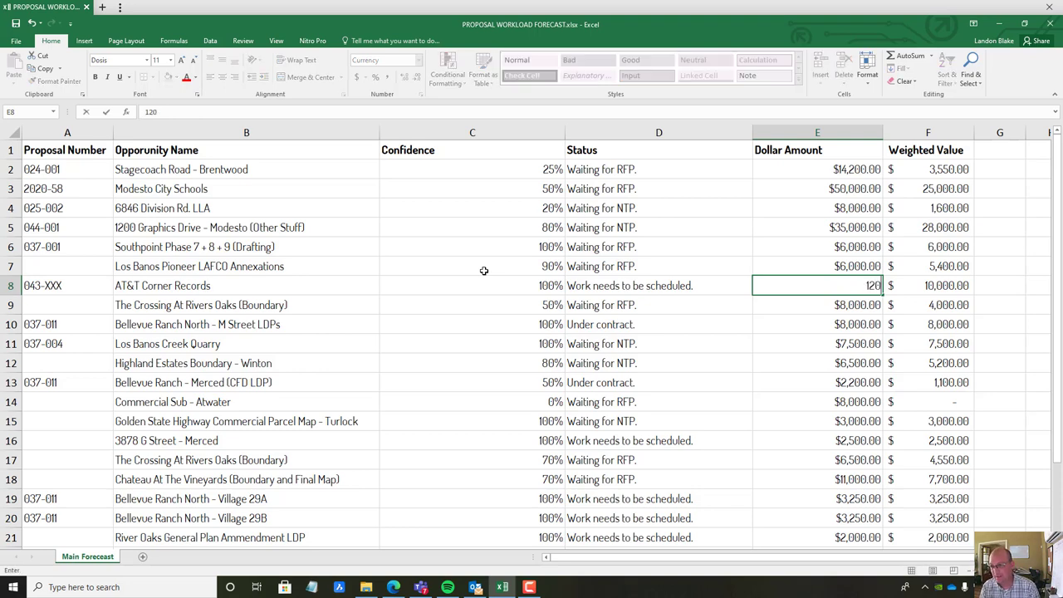
{"action": "type", "text": "00"}
{"action": "key", "text": "Return"}
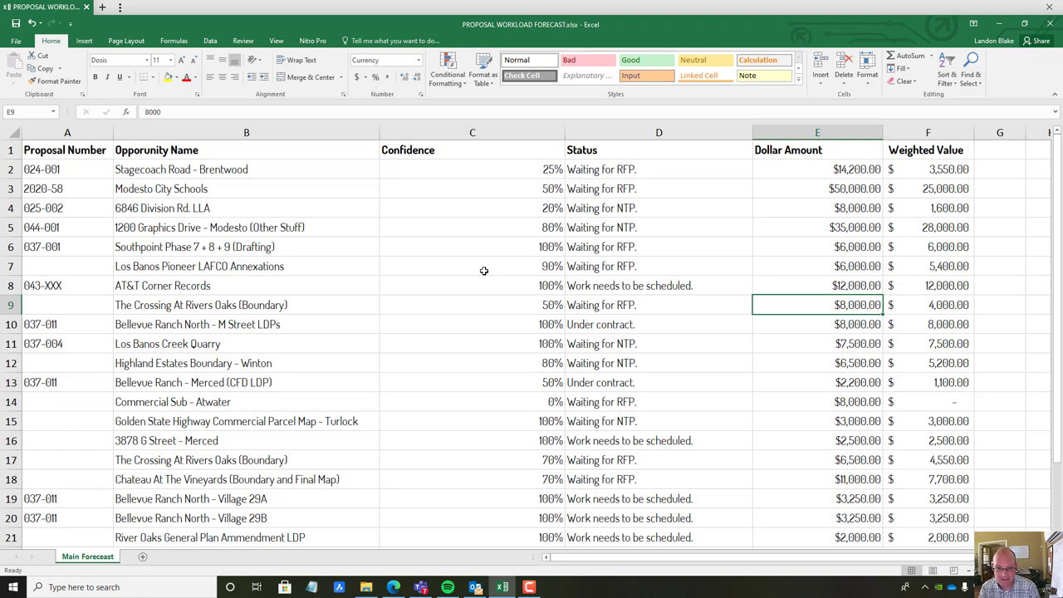
Give the Bellevue Ranch North - M Street LDPs 0% confidence and a $15,000 amount
{"action": "key", "text": "Left"}
{"action": "key", "text": "Left"}
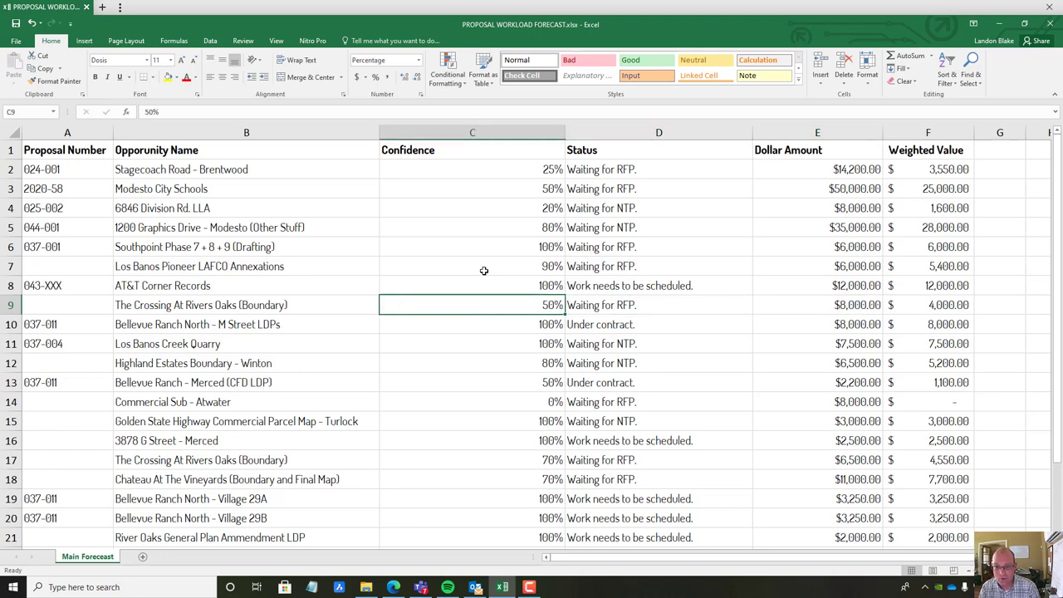
{"action": "key", "text": "Down"}
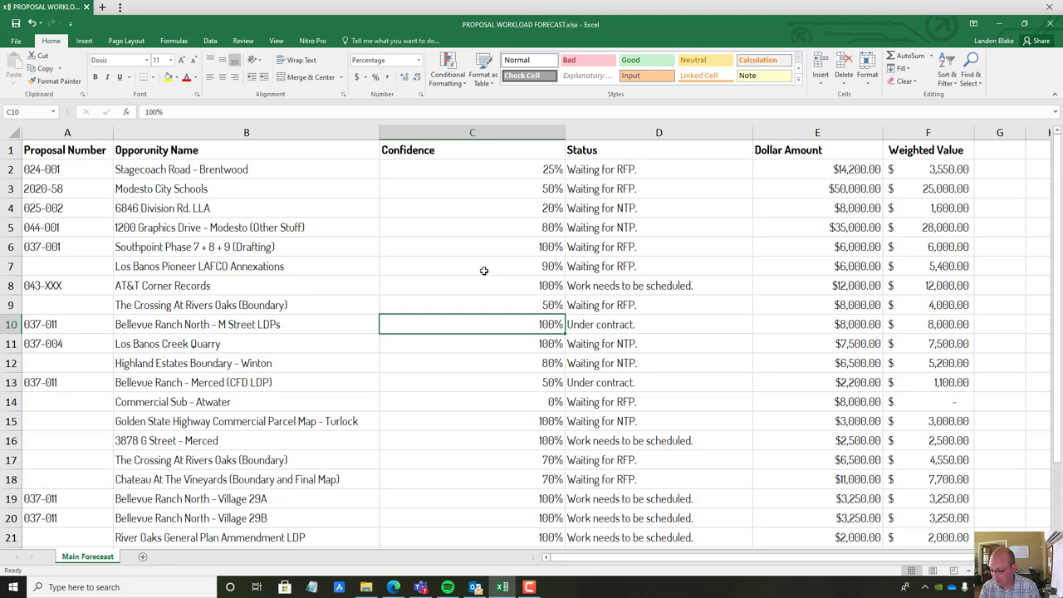
{"action": "type", "text": "0"}
{"action": "key", "text": "Tab"}
{"action": "key", "text": "Tab"}
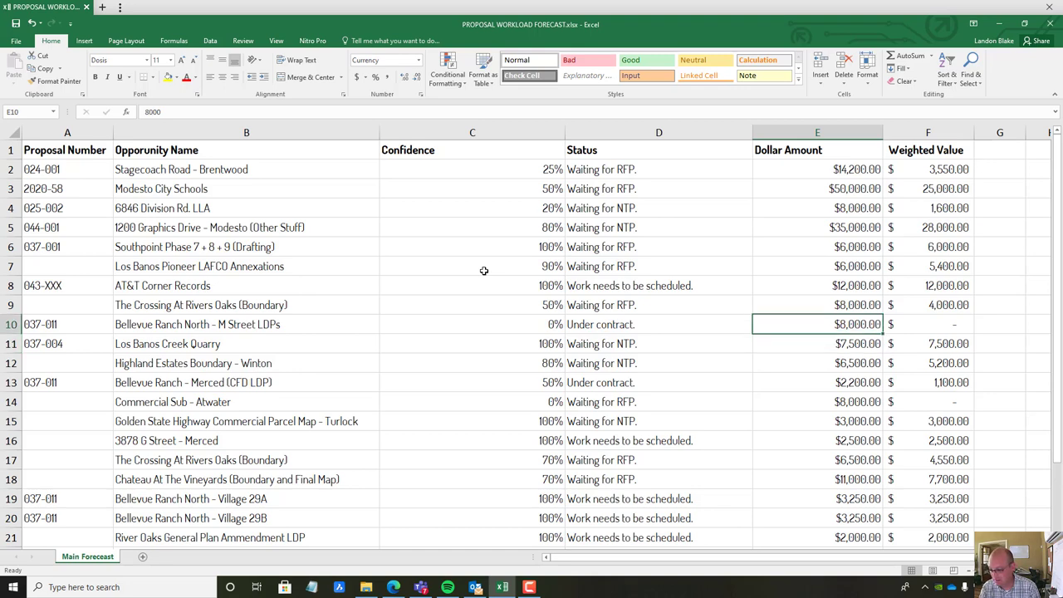
{"action": "type", "text": "15000"}
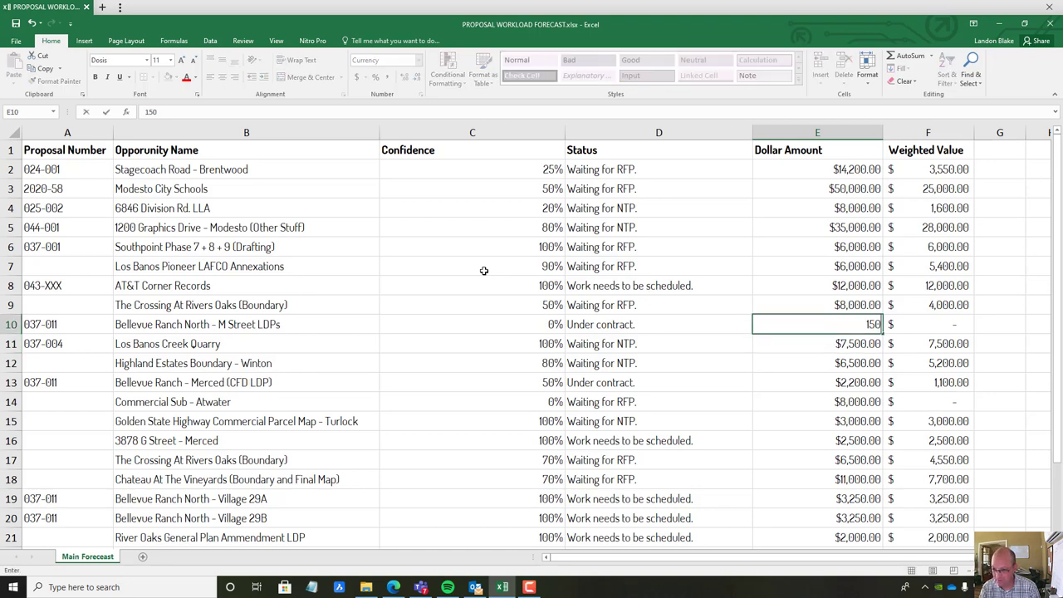
{"action": "key", "text": "Return"}
Set Los Banos Creek Quarry's confidence to 80%
{"action": "key", "text": "Left"}
{"action": "key", "text": "Left"}
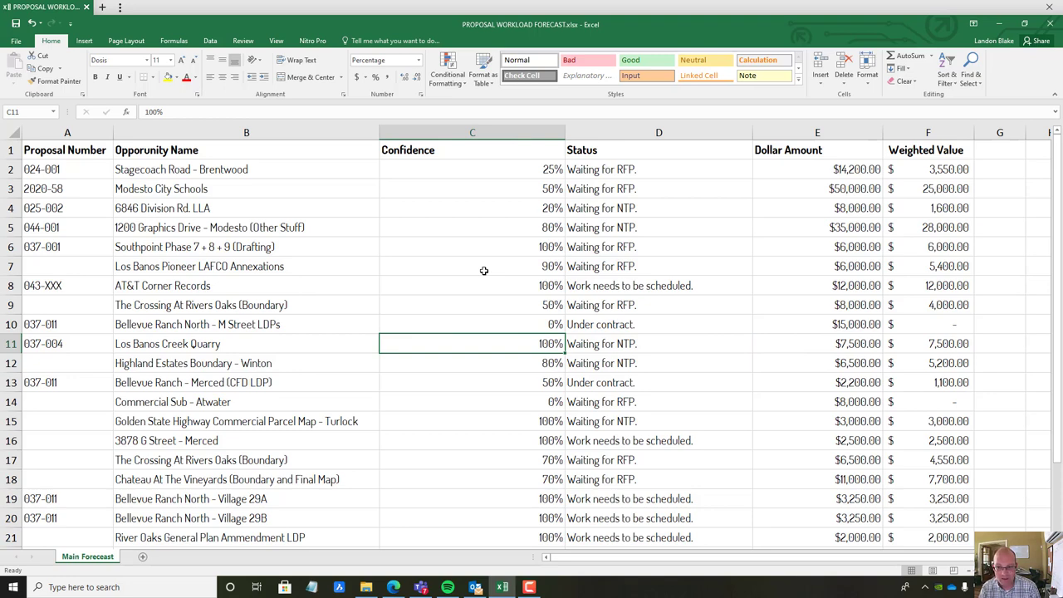
{"action": "key", "text": "Down"}
{"action": "key", "text": "Up"}
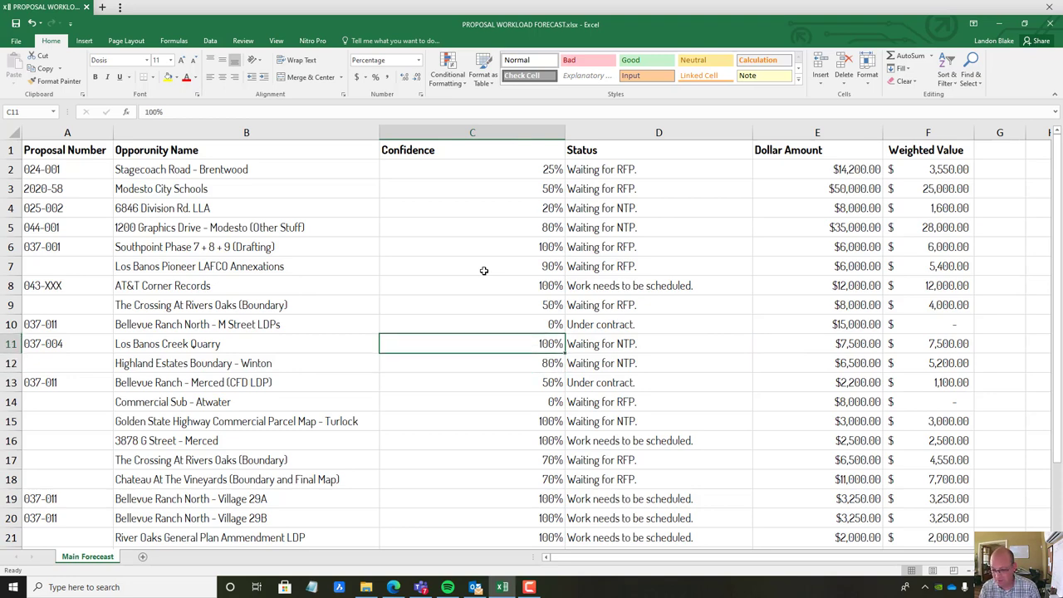
{"action": "type", "text": "80"}
{"action": "key", "text": "Return"}
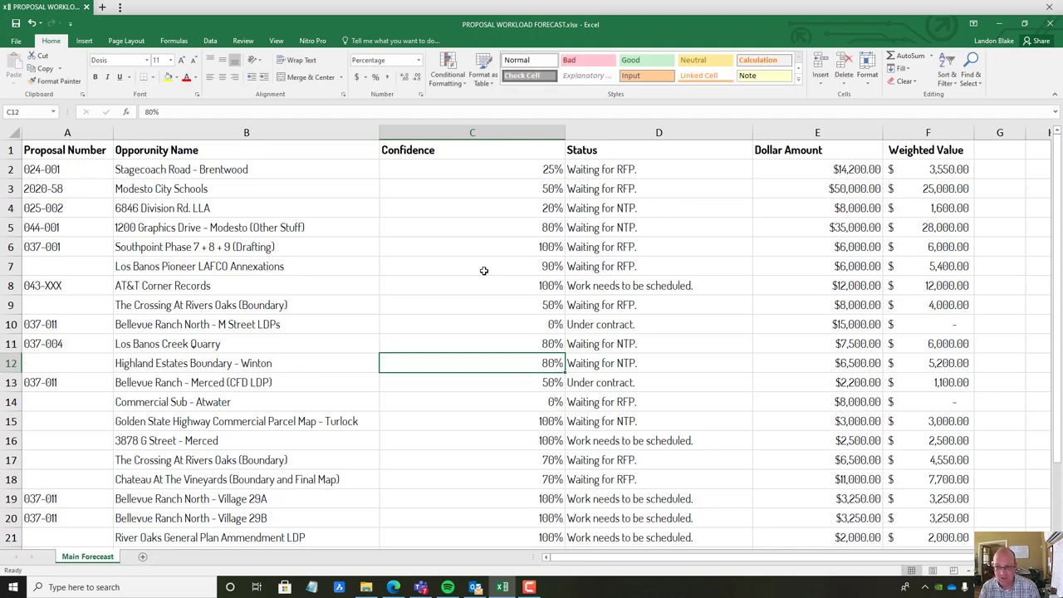
{"action": "key", "text": "Down"}
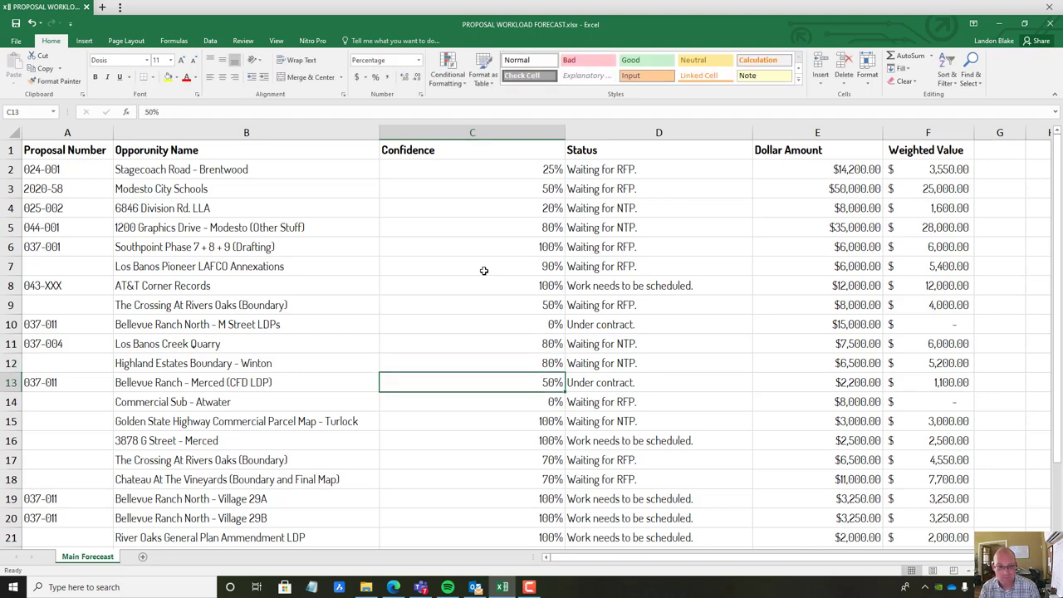
{"action": "left_click", "coordinate": [12, 382]}
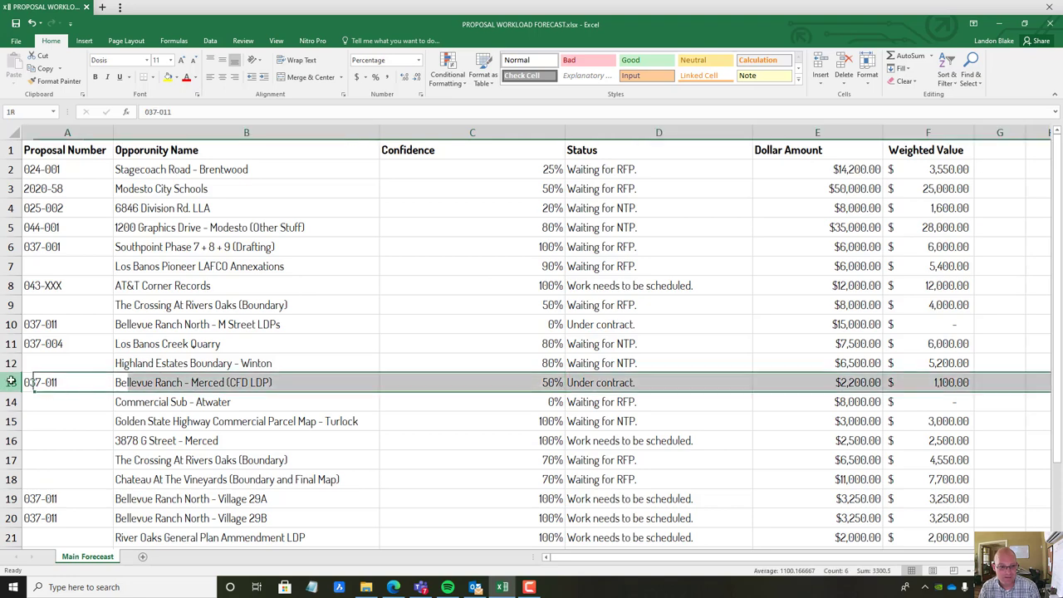
Delete the Bellevue Ranch - Merced row 13 and review the entries across row 14
{"action": "right_click", "coordinate": [11, 382]}
{"action": "left_click", "coordinate": [42, 470]}
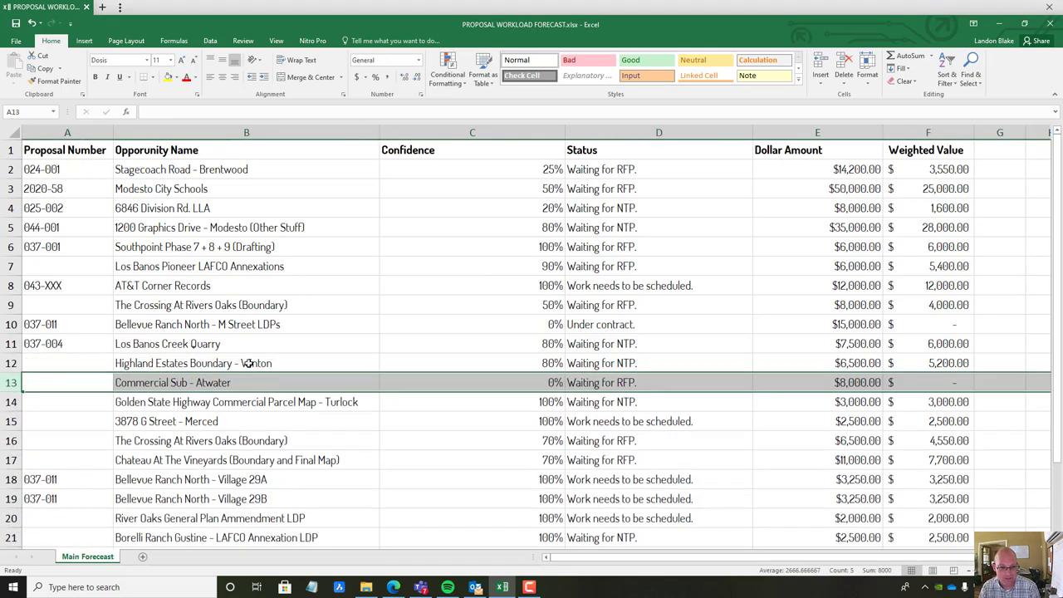
{"action": "scroll", "coordinate": [528, 376], "scroll_direction": "down", "scroll_amount": 1}
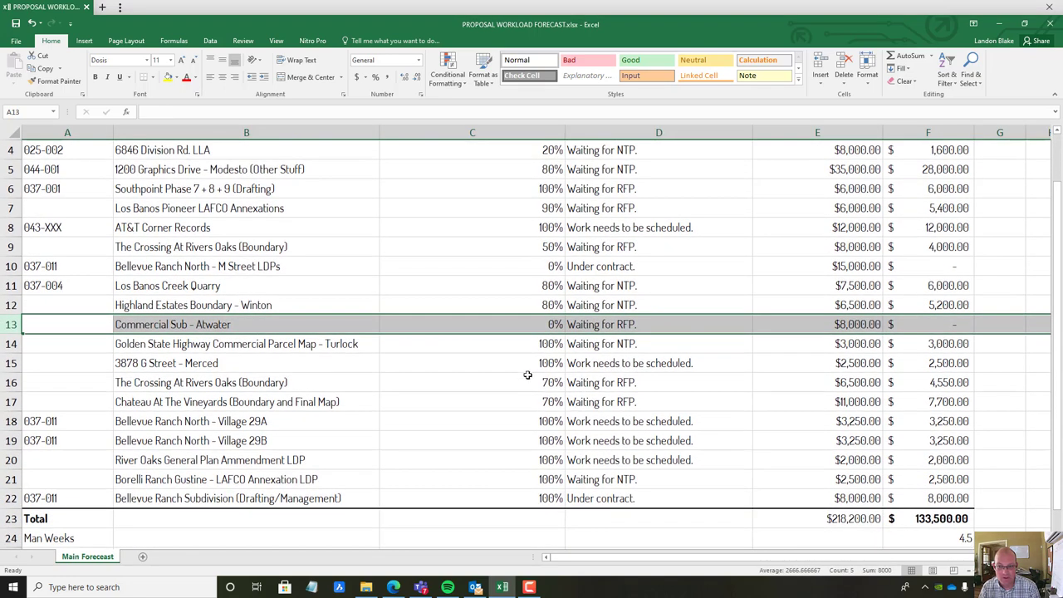
{"action": "left_click", "coordinate": [523, 328]}
{"action": "left_click", "coordinate": [511, 346]}
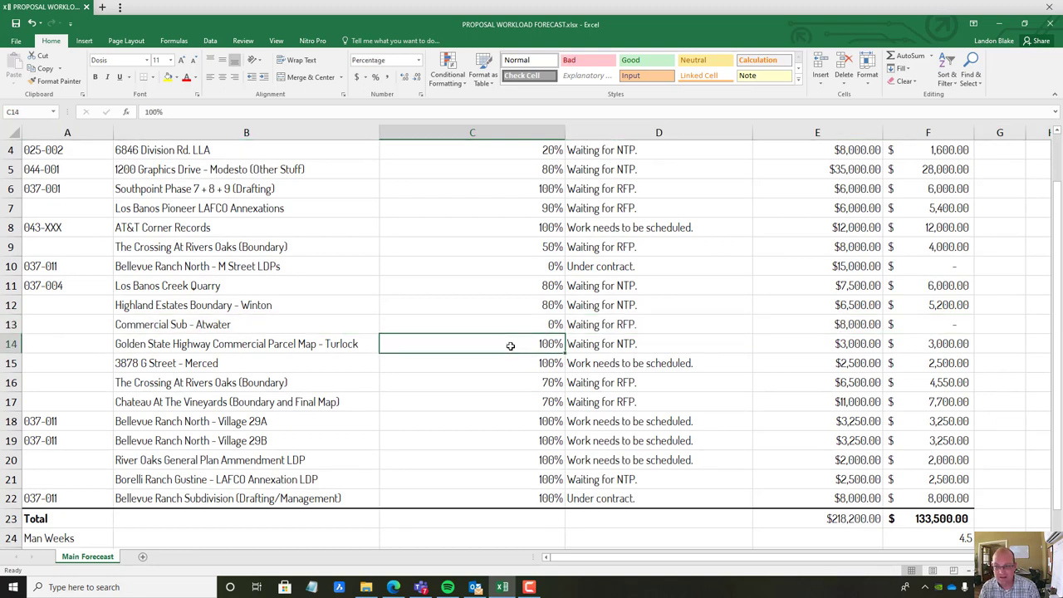
{"action": "key", "text": "Right"}
{"action": "key", "text": "Left"}
{"action": "key", "text": "Left"}
{"action": "key", "text": "Left"}
{"action": "key", "text": "Right"}
{"action": "key", "text": "Right"}
{"action": "key", "text": "Right"}
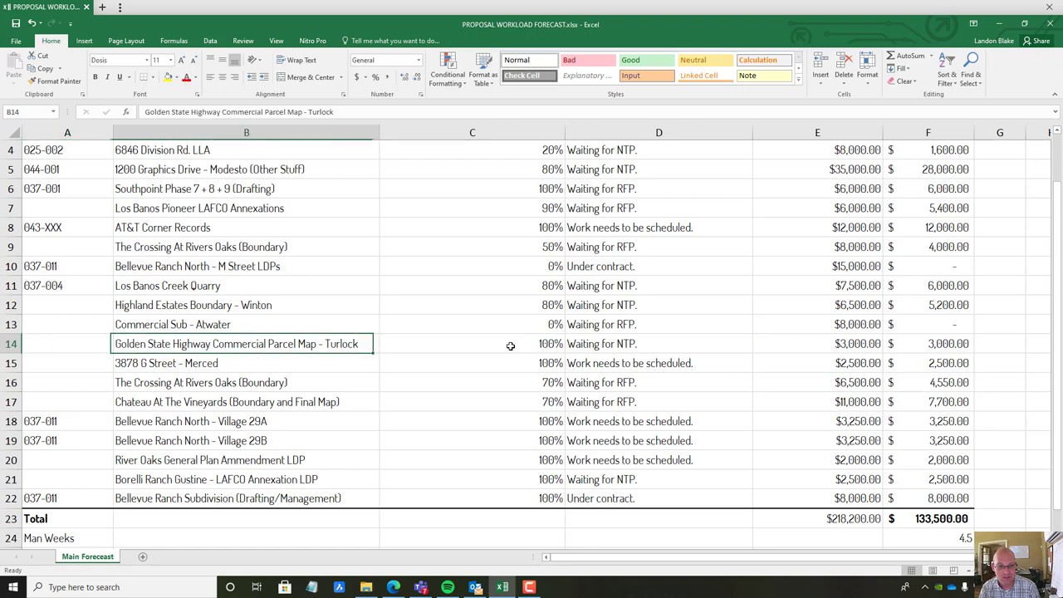
{"action": "key", "text": "Left"}
{"action": "key", "text": "Right"}
{"action": "key", "text": "Right"}
{"action": "key", "text": "Left"}
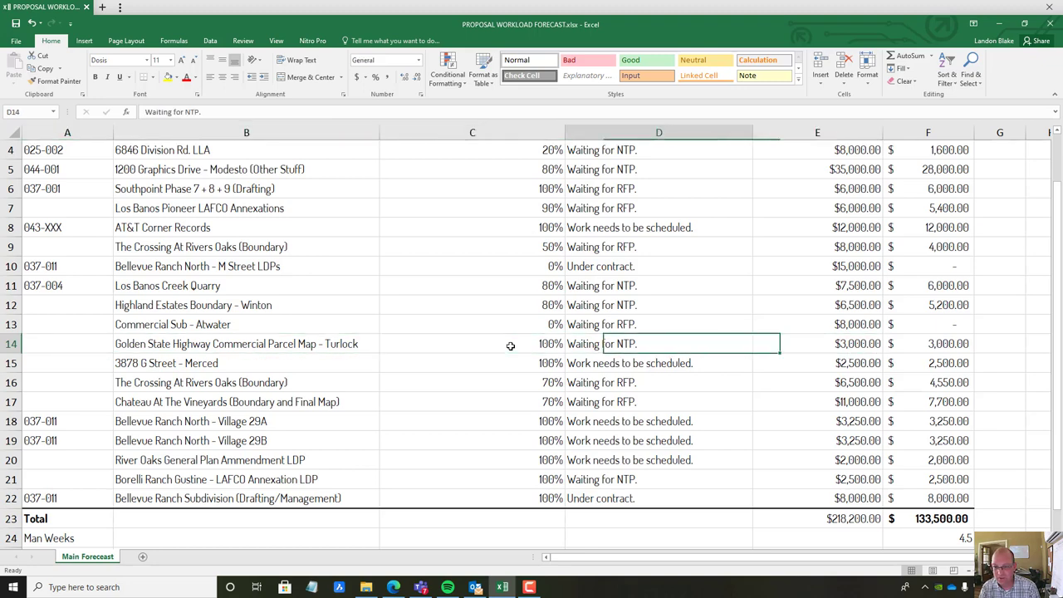
{"action": "key", "text": "Left"}
{"action": "key", "text": "Left"}
{"action": "key", "text": "Left"}
{"action": "key", "text": "Right"}
{"action": "key", "text": "Right"}
{"action": "key", "text": "Right"}
{"action": "key", "text": "Left"}
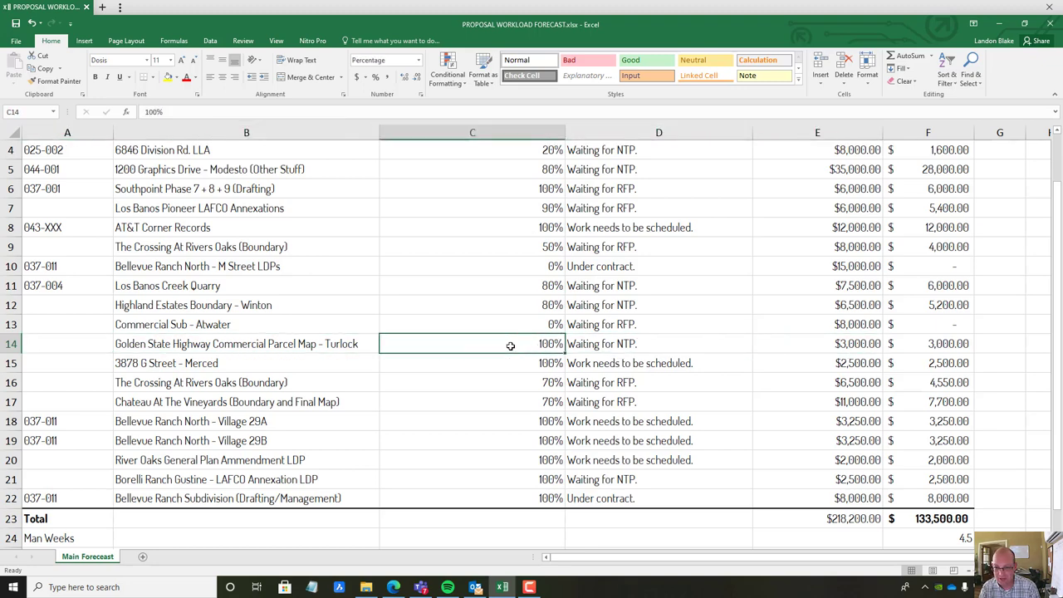
{"action": "key", "text": "Left"}
Check the confidence percentages in rows 15 through 21, comparing neighbouring rows
{"action": "key", "text": "Down"}
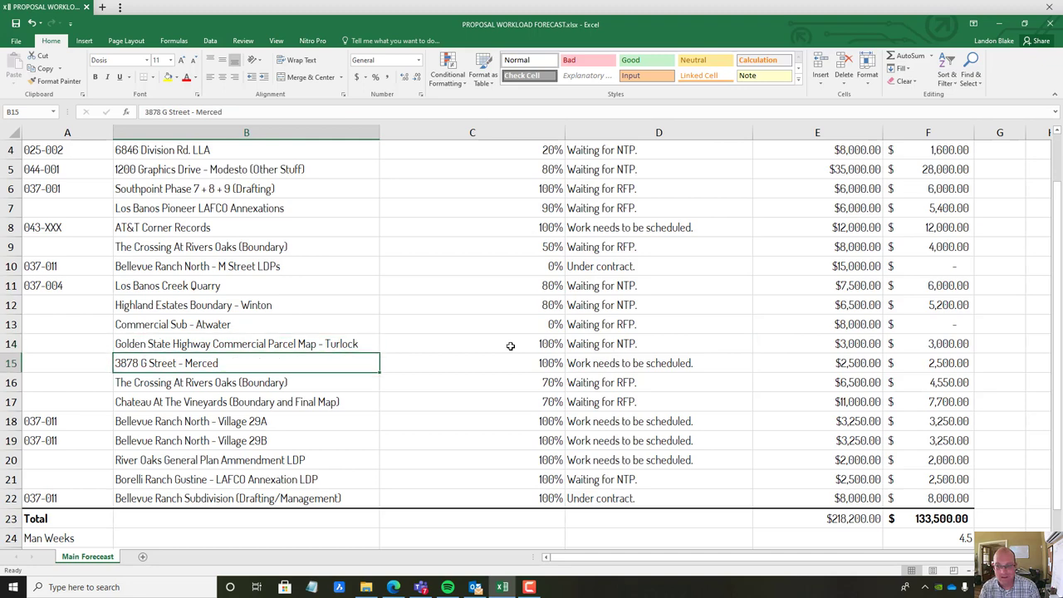
{"action": "key", "text": "Right"}
{"action": "key", "text": "Right"}
{"action": "key", "text": "Left"}
{"action": "key", "text": "Left"}
{"action": "key", "text": "Right"}
{"action": "key", "text": "Right"}
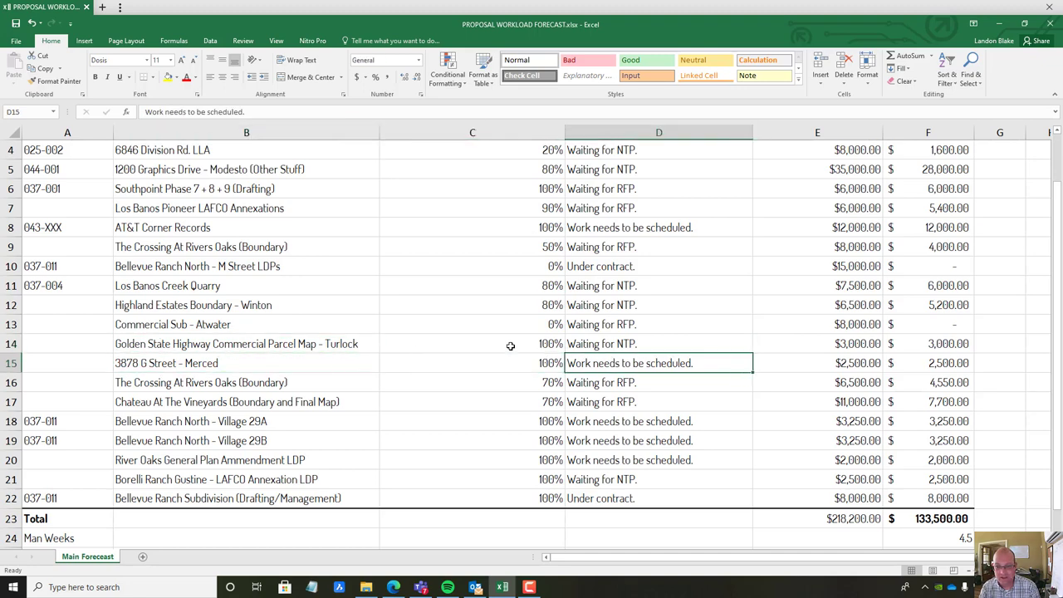
{"action": "key", "text": "Left"}
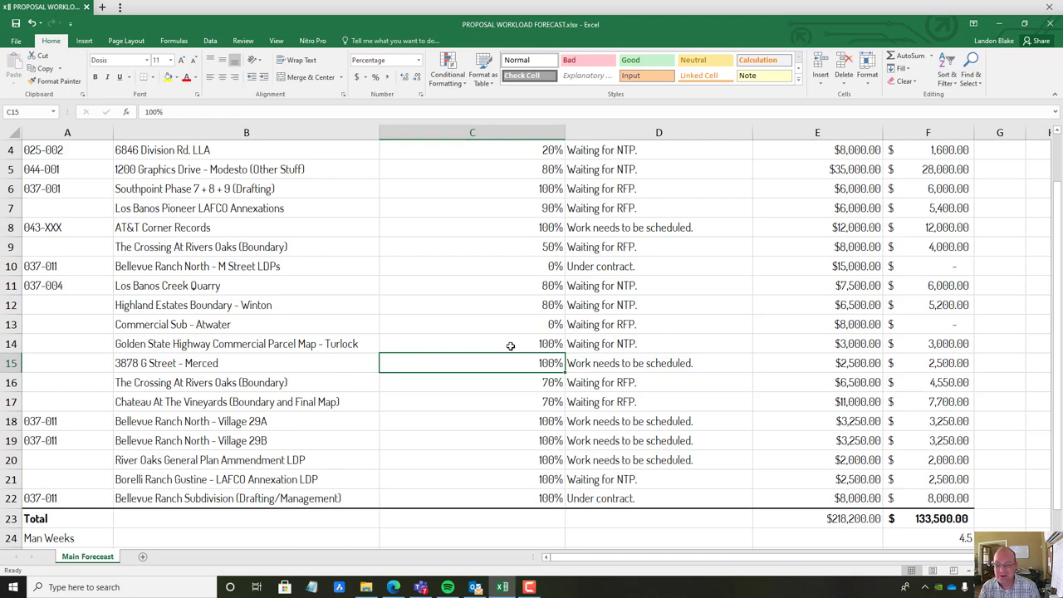
{"action": "key", "text": "Down"}
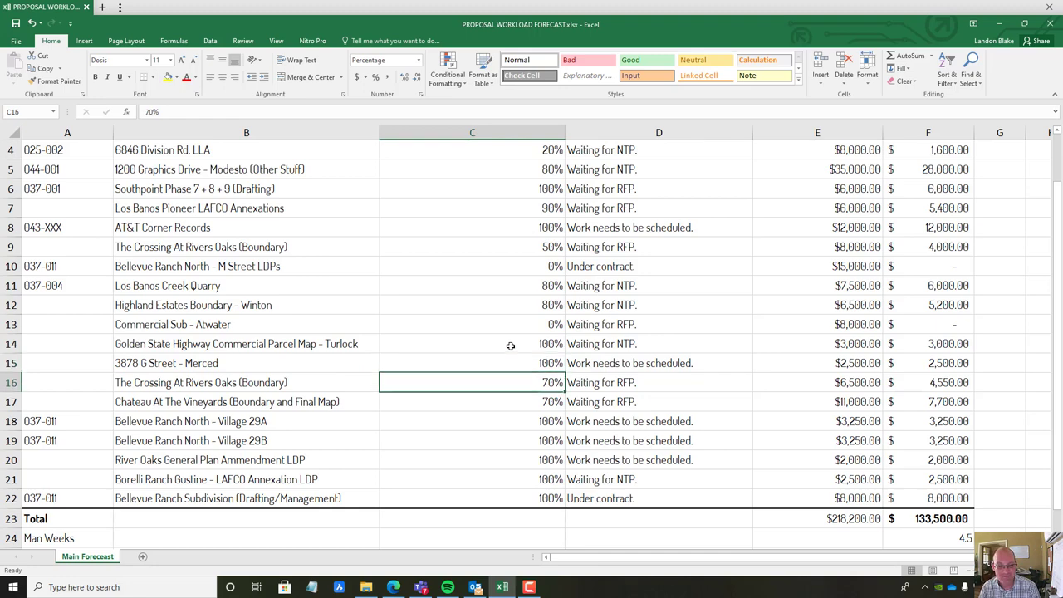
{"action": "key", "text": "Down"}
{"action": "key", "text": "Up"}
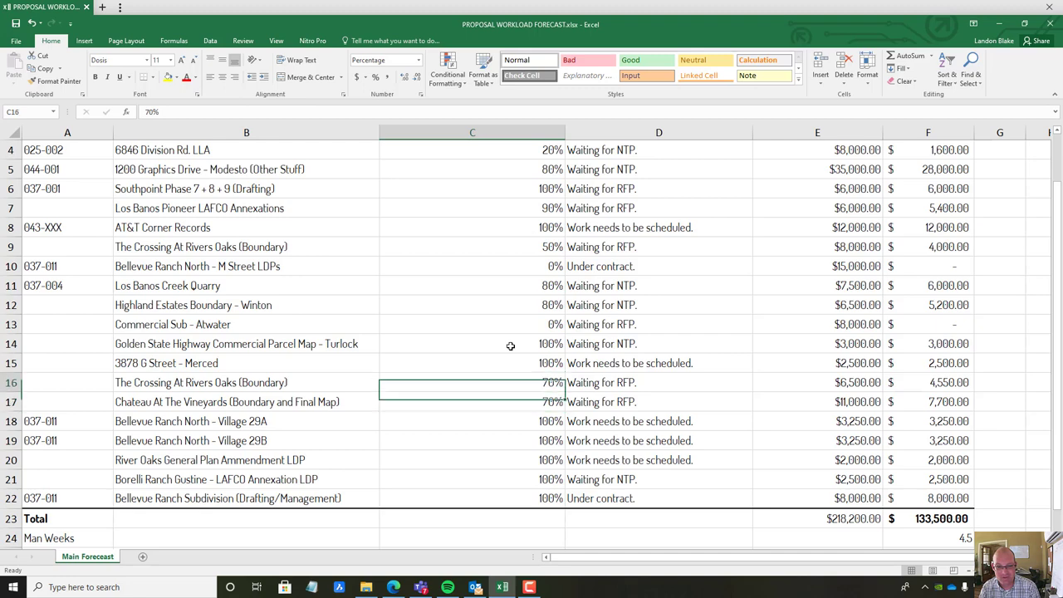
{"action": "key", "text": "Down"}
{"action": "key", "text": "Up"}
{"action": "key", "text": "Down"}
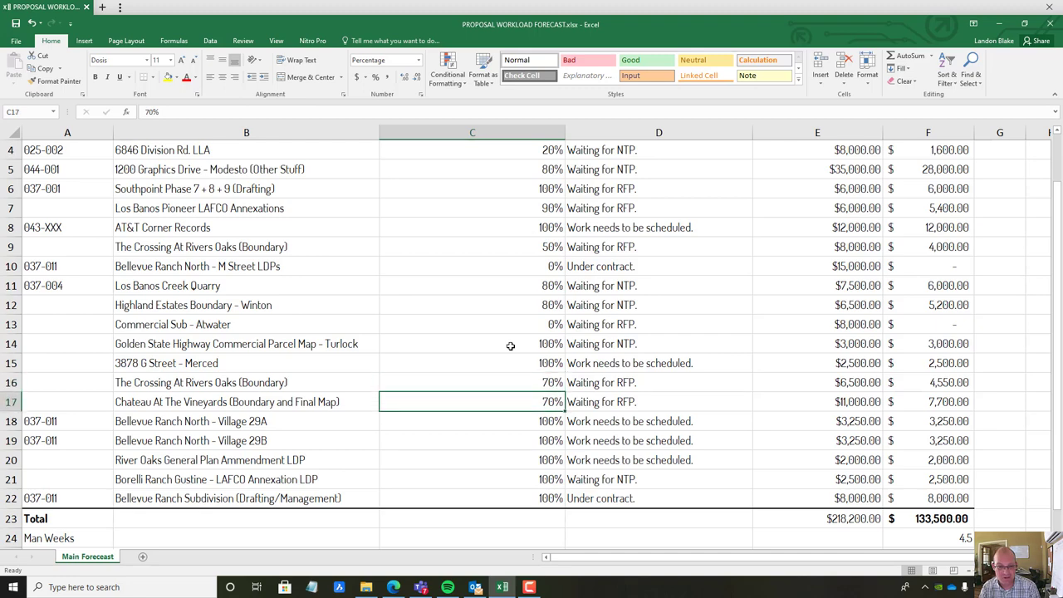
{"action": "key", "text": "Down"}
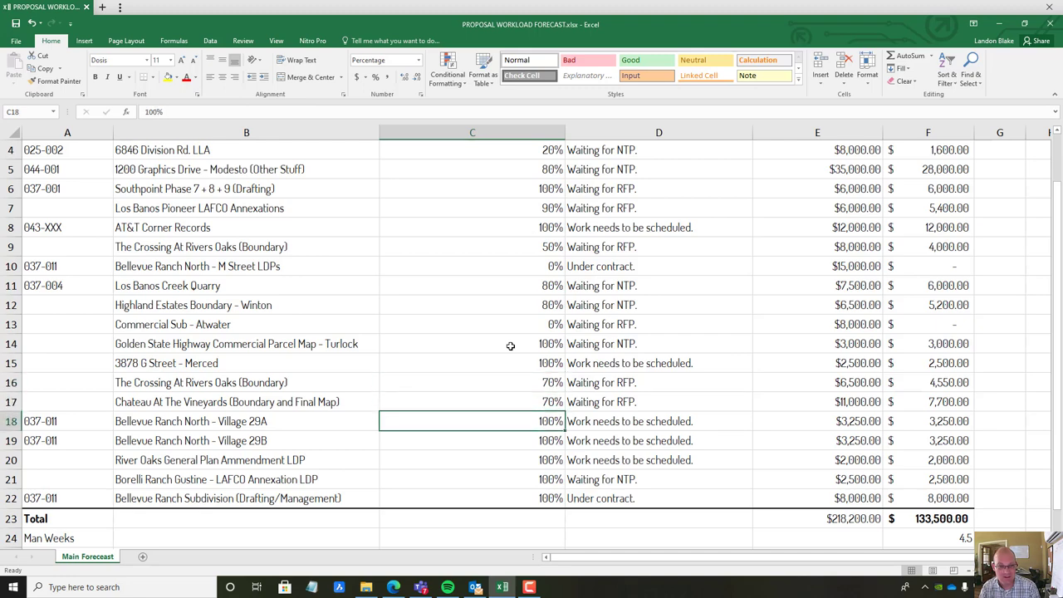
{"action": "key", "text": "Down"}
{"action": "key", "text": "Up"}
{"action": "key", "text": "Down"}
{"action": "key", "text": "Up"}
{"action": "key", "text": "Down"}
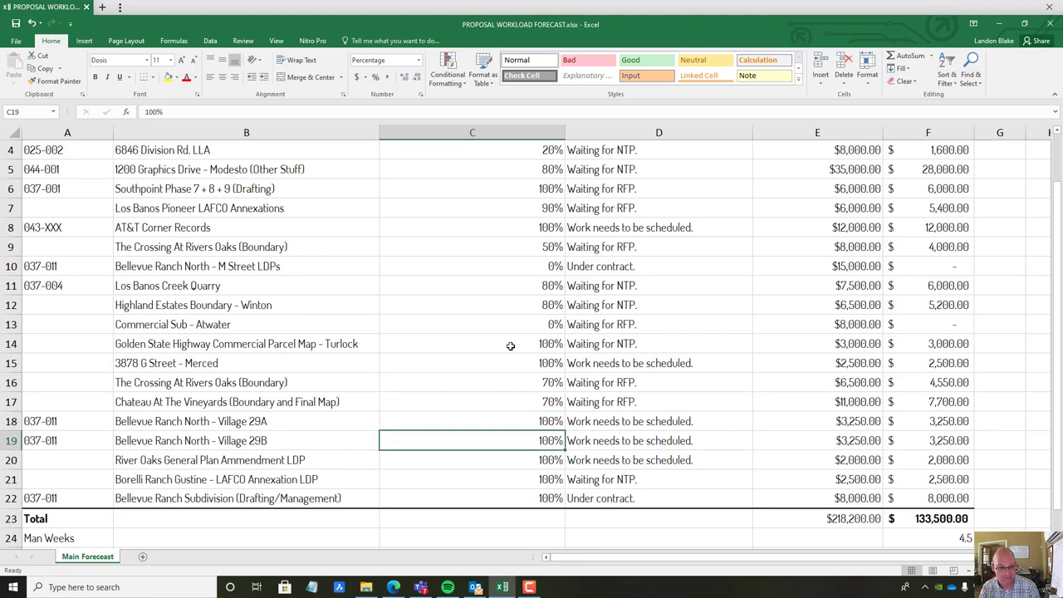
{"action": "key", "text": "Down"}
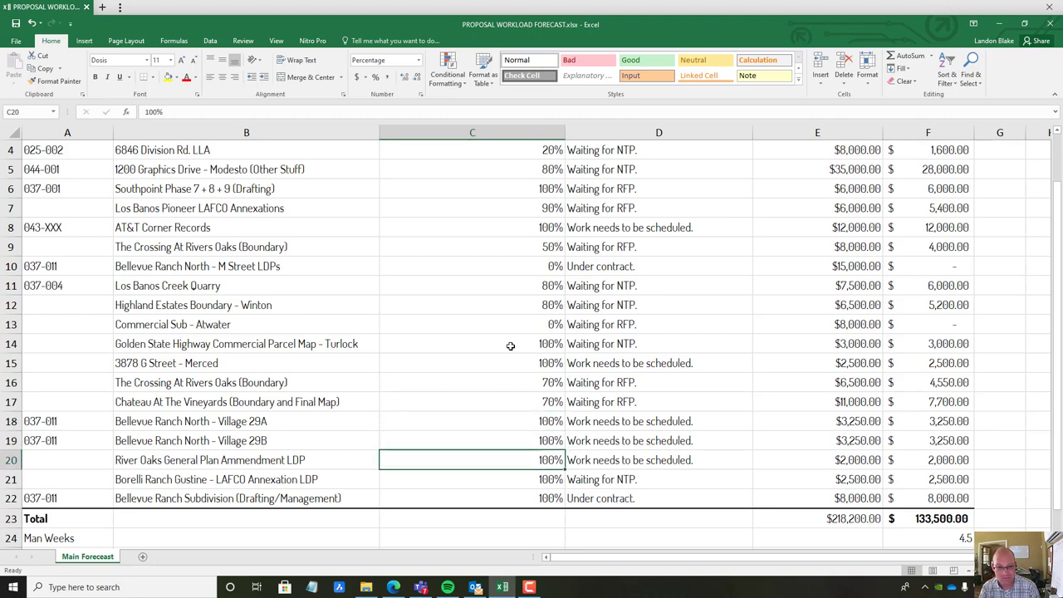
{"action": "key", "text": "Down"}
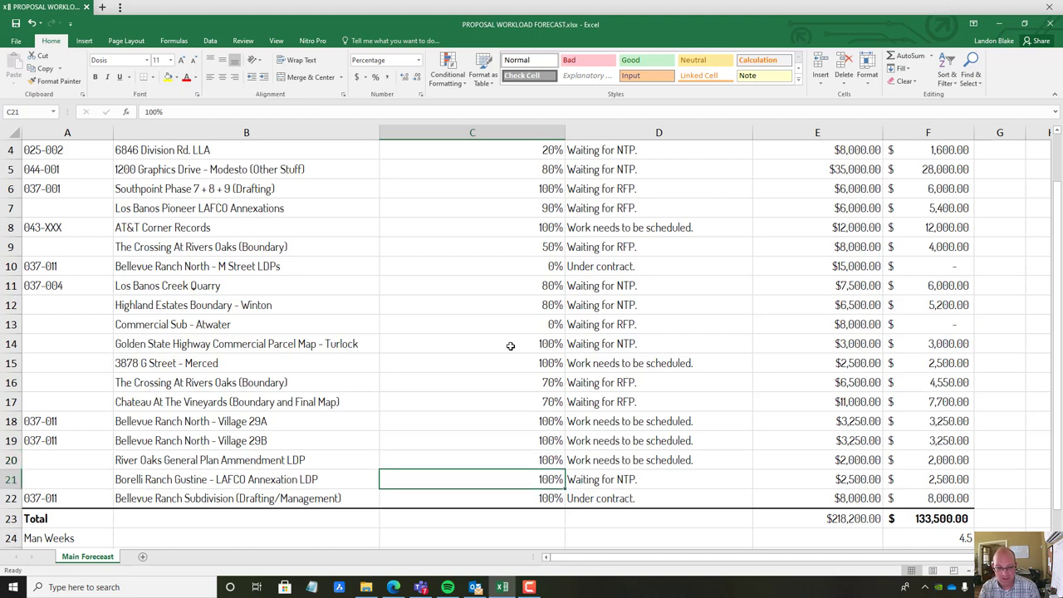
{"action": "left_click", "coordinate": [365, 484]}
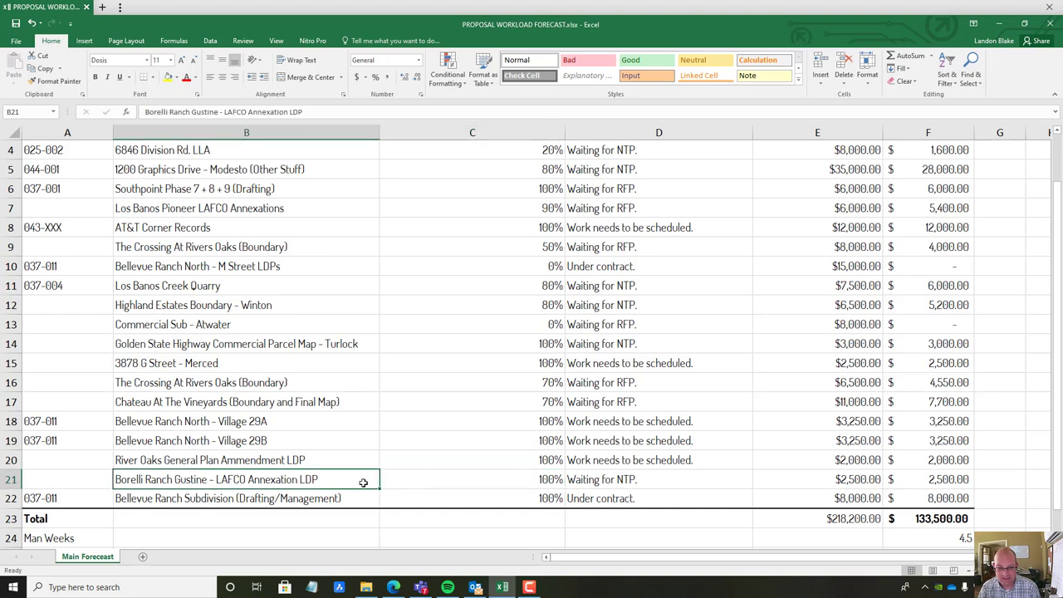
Remove the ' - LAFCO Annexation LDP' suffix so B21 reads Borelli Ranch Gustine
{"action": "double_click", "coordinate": [331, 481]}
{"action": "left_click_drag", "start_coordinate": [332, 479], "coordinate": [217, 479]}
{"action": "key", "text": "BackSpace"}
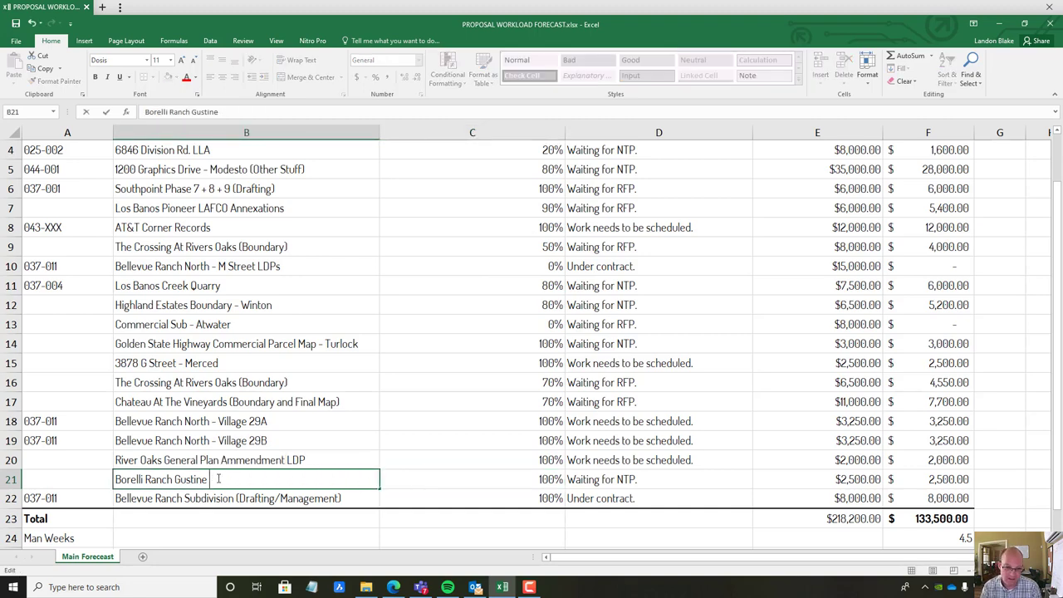
{"action": "key", "text": "BackSpace"}
{"action": "key", "text": "BackSpace"}
{"action": "key", "text": "BackSpace"}
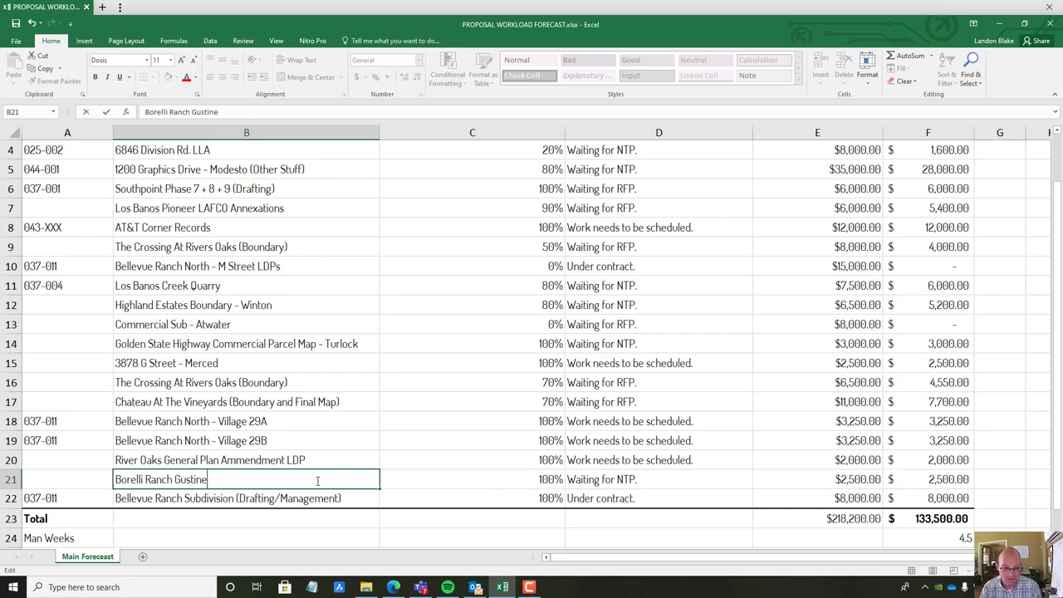
{"action": "left_click", "coordinate": [646, 482]}
Set the Borelli Ranch Gustine amount in E21 to $12,000
{"action": "left_click", "coordinate": [821, 483]}
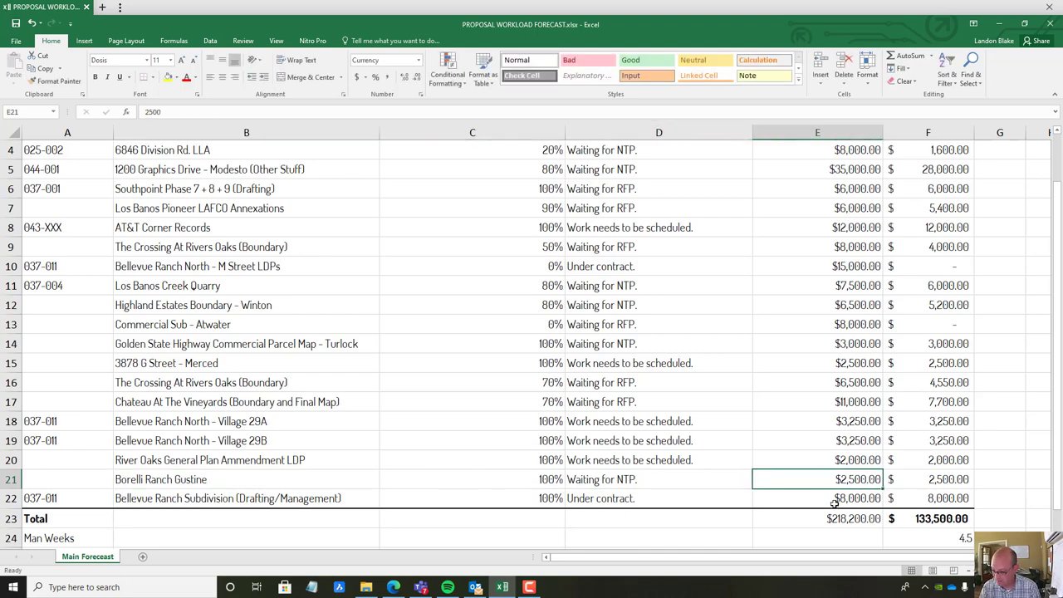
{"action": "type", "text": "14"}
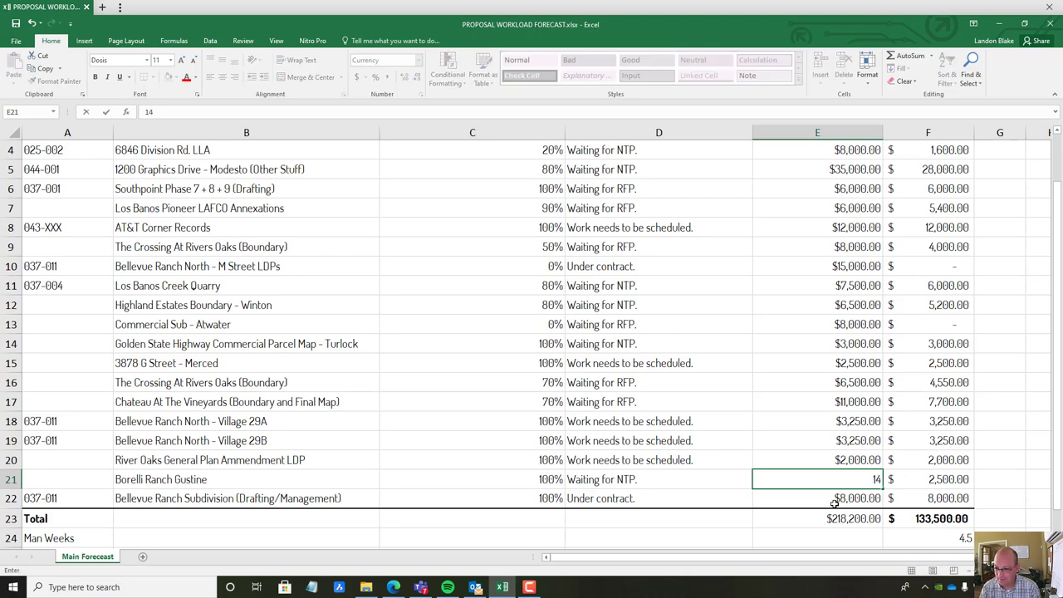
{"action": "type", "text": "2,000"}
{"action": "key", "text": "Return"}
{"action": "key", "text": "Up"}
{"action": "key", "text": "Left"}
{"action": "key", "text": "Left"}
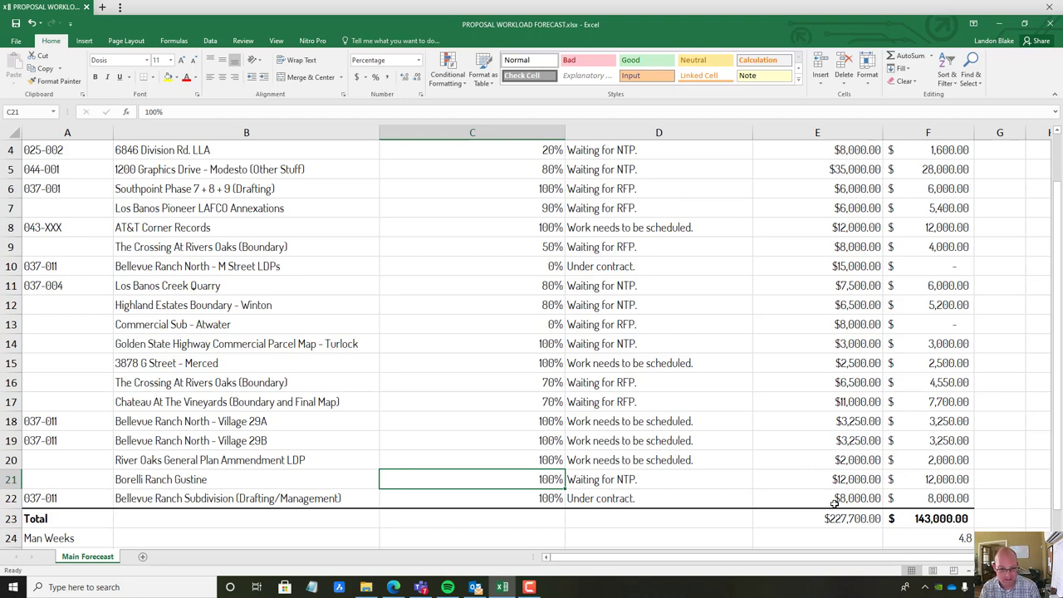
Set Bellevue Ranch Subdivision's amount in E22 to $10,000
{"action": "key", "text": "Down"}
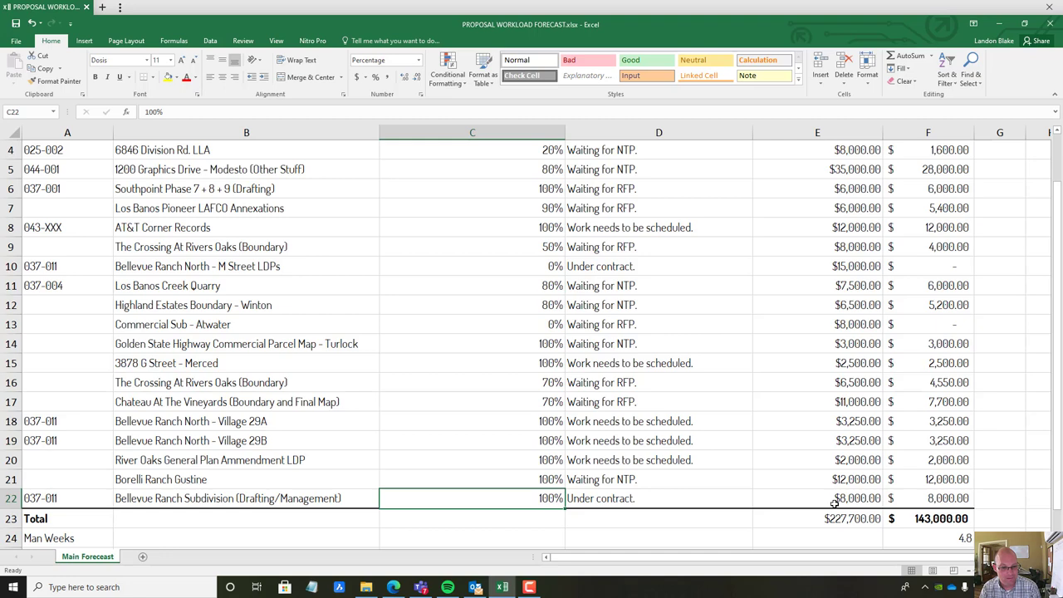
{"action": "key", "text": "Right"}
{"action": "key", "text": "Right"}
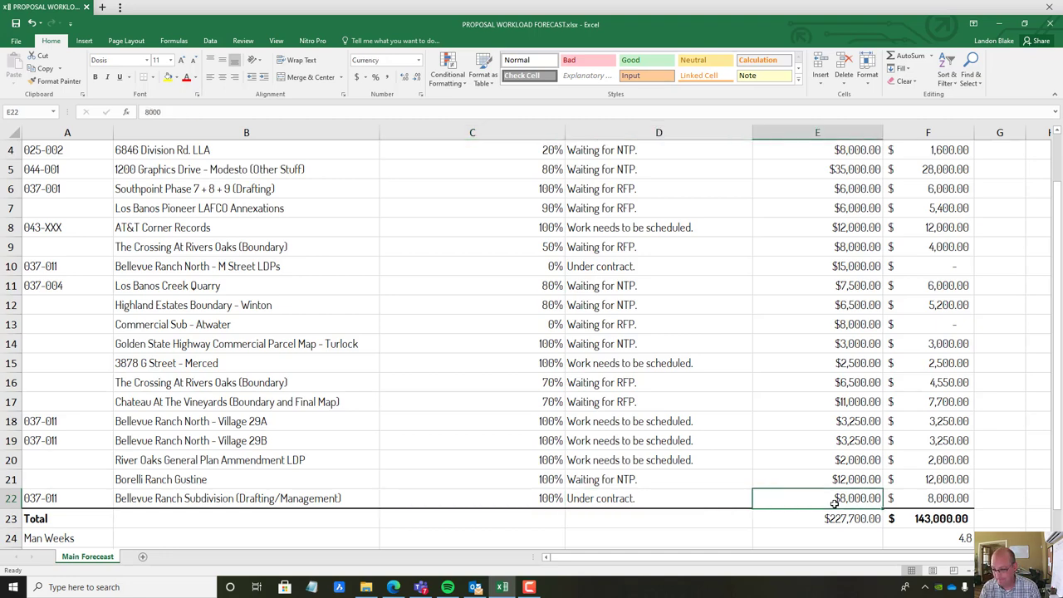
{"action": "type", "text": "10,"}
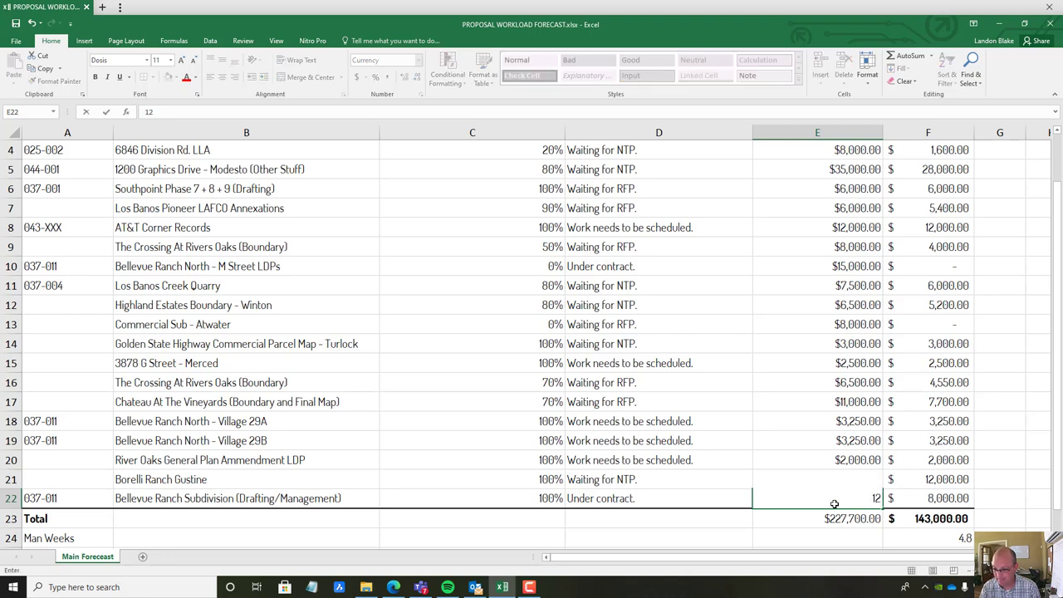
{"action": "type", "text": "0000"}
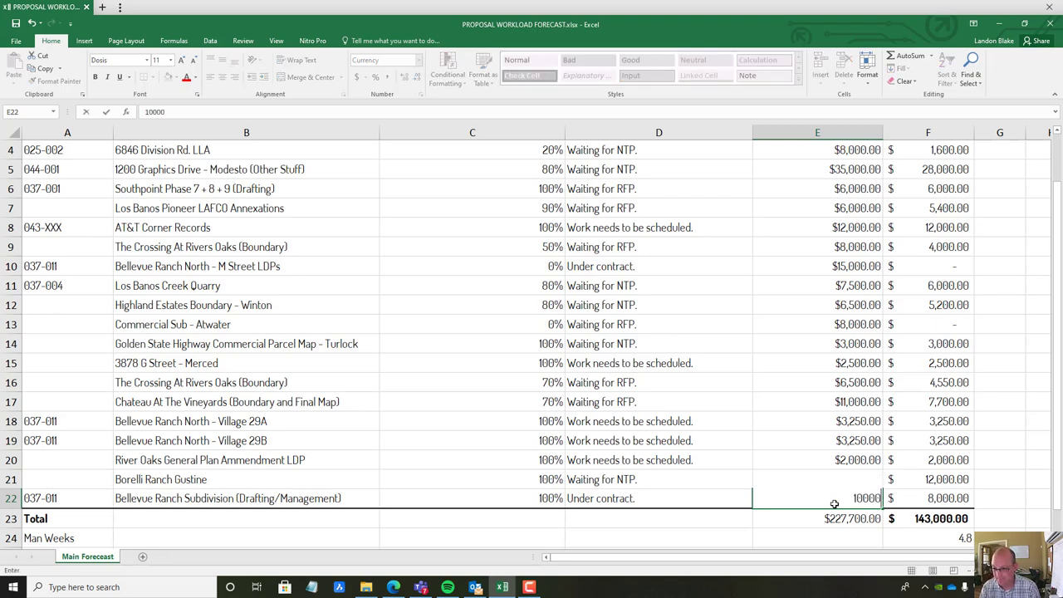
{"action": "key", "text": "Return"}
{"action": "left_click", "coordinate": [162, 398]}
{"action": "scroll", "coordinate": [171, 430], "scroll_direction": "down", "scroll_amount": 2}
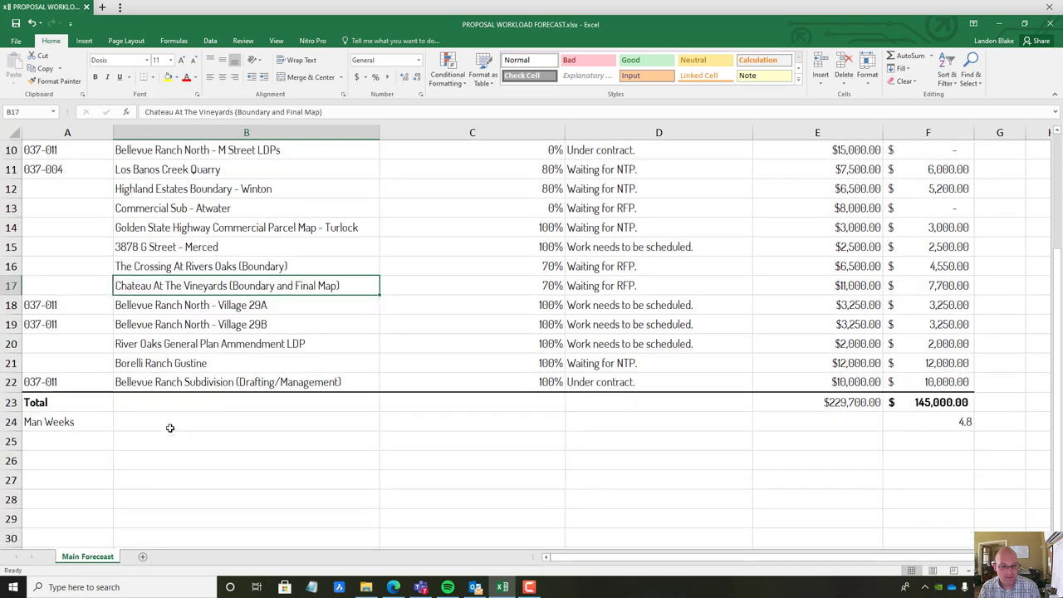
{"action": "scroll", "coordinate": [280, 382], "scroll_direction": "up", "scroll_amount": 2}
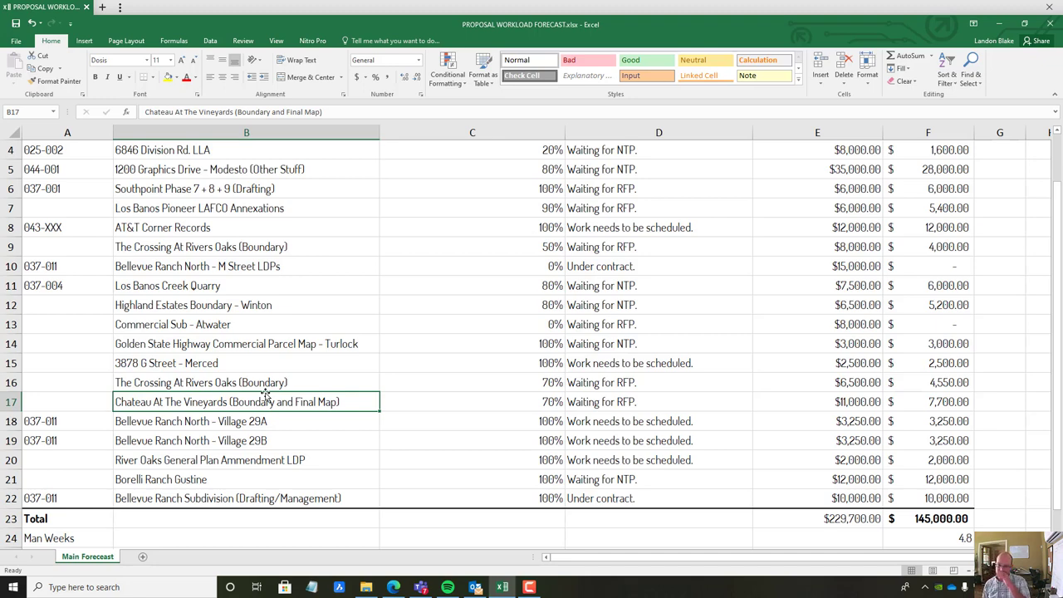
{"action": "left_click", "coordinate": [696, 532]}
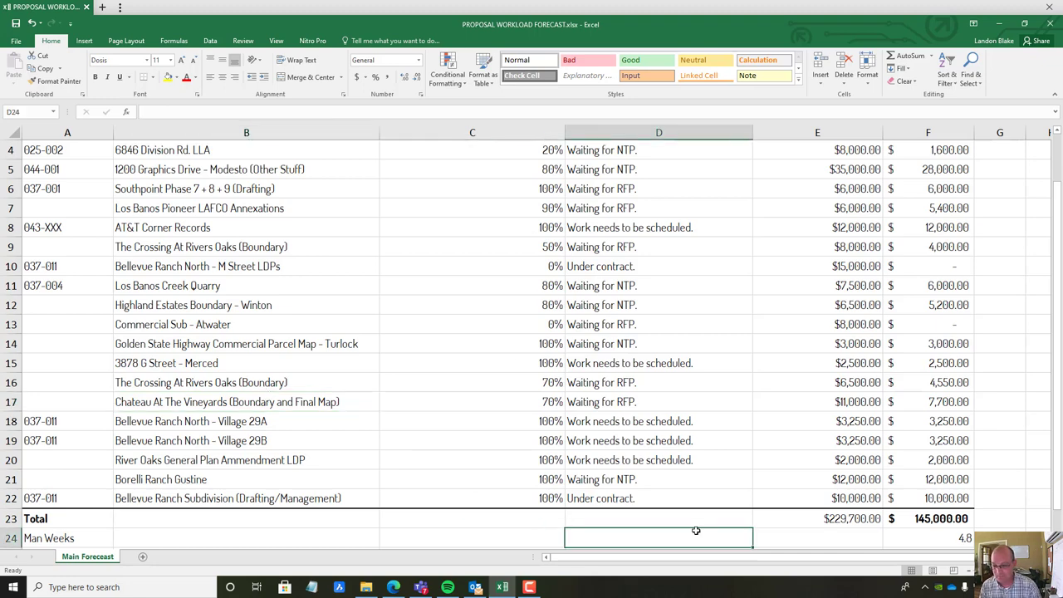
{"action": "scroll", "coordinate": [692, 427], "scroll_direction": "down", "scroll_amount": 2}
{"action": "left_click", "coordinate": [808, 425]}
{"action": "left_click", "coordinate": [814, 405]}
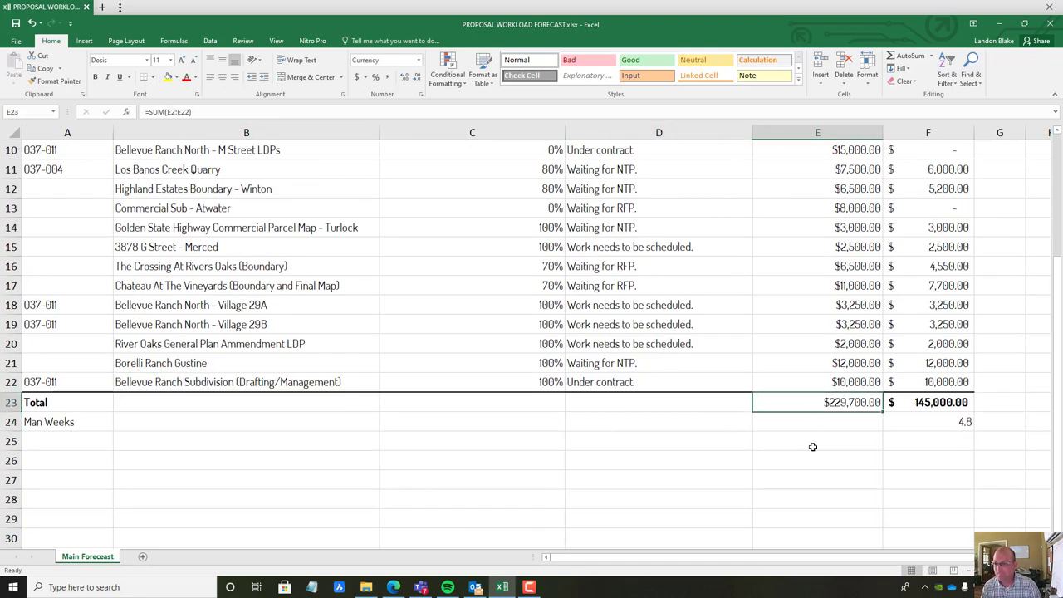
{"action": "scroll", "coordinate": [870, 416], "scroll_direction": "up", "scroll_amount": 3}
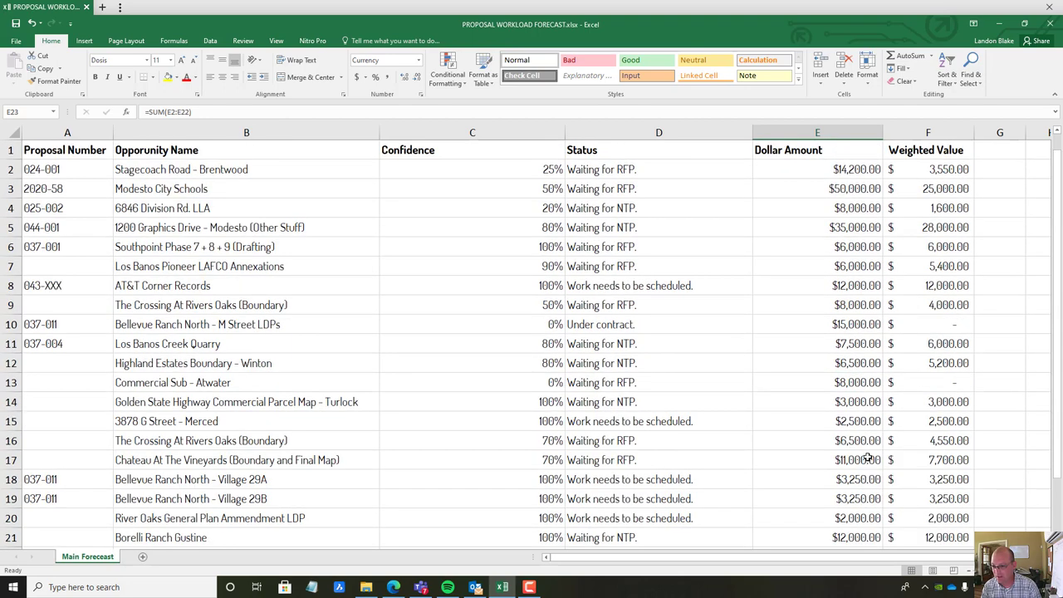
{"action": "scroll", "coordinate": [864, 441], "scroll_direction": "down", "scroll_amount": 3}
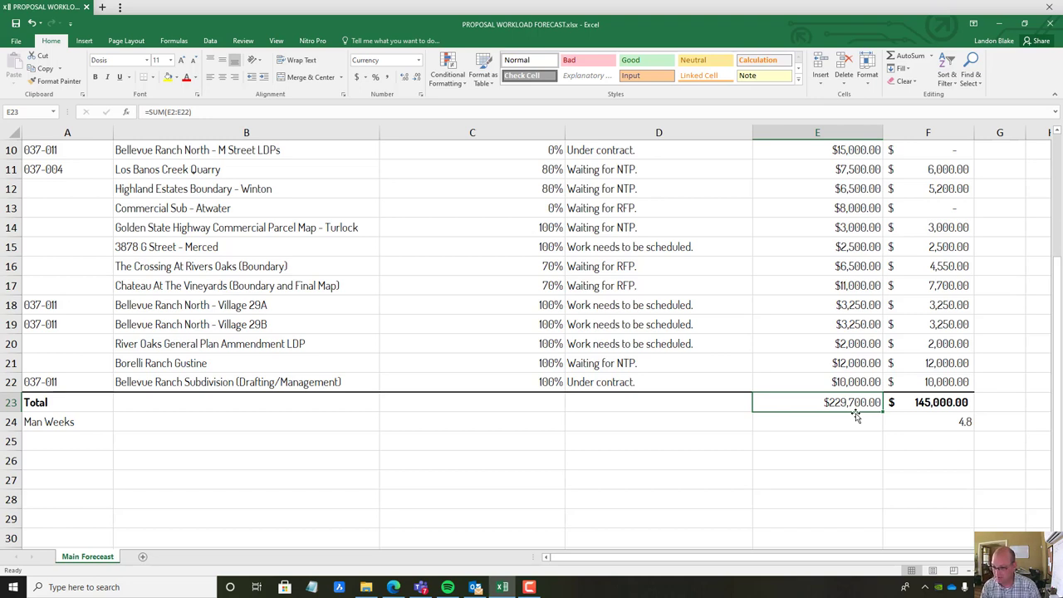
{"action": "key", "text": "Right"}
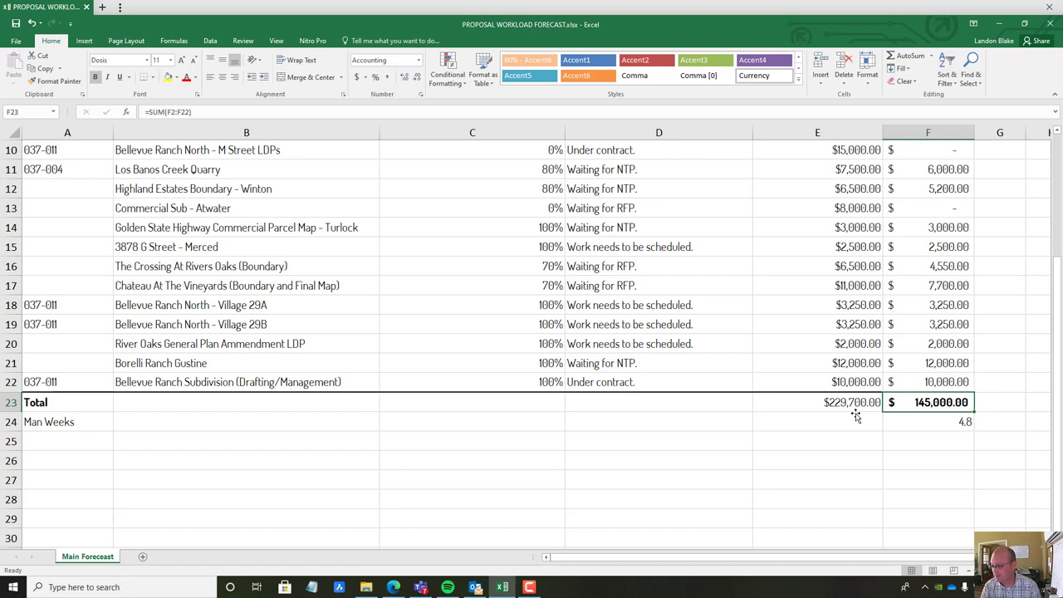
{"action": "key", "text": "Down"}
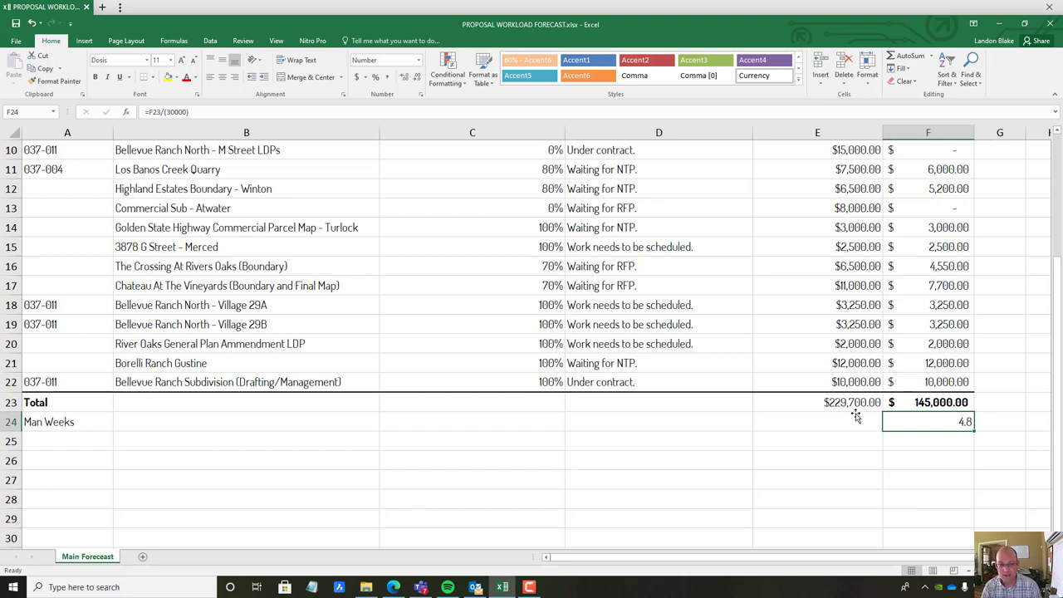
{"action": "key", "text": "Up"}
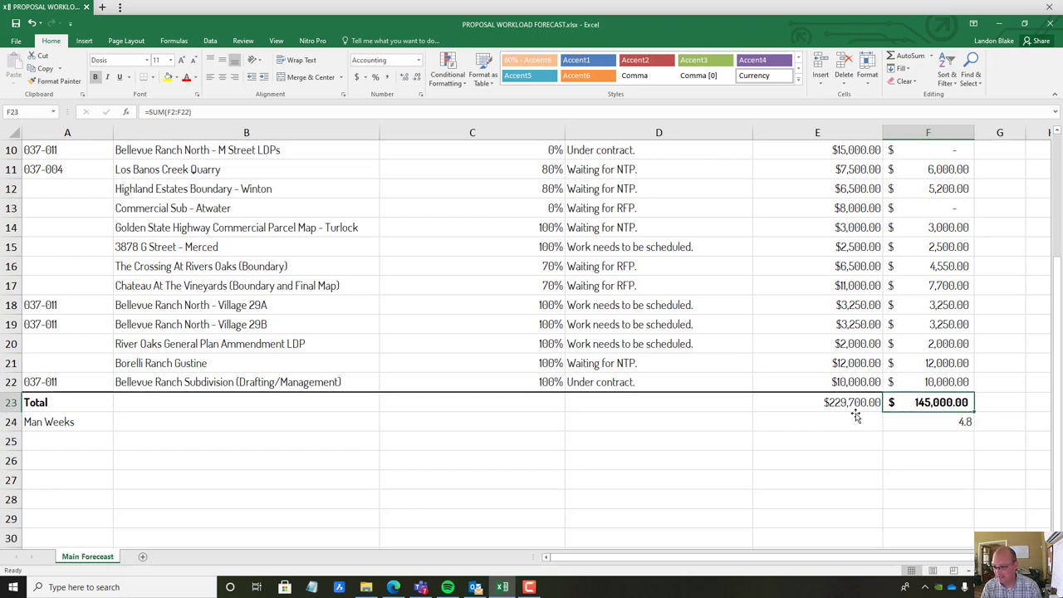
{"action": "key", "text": "Down"}
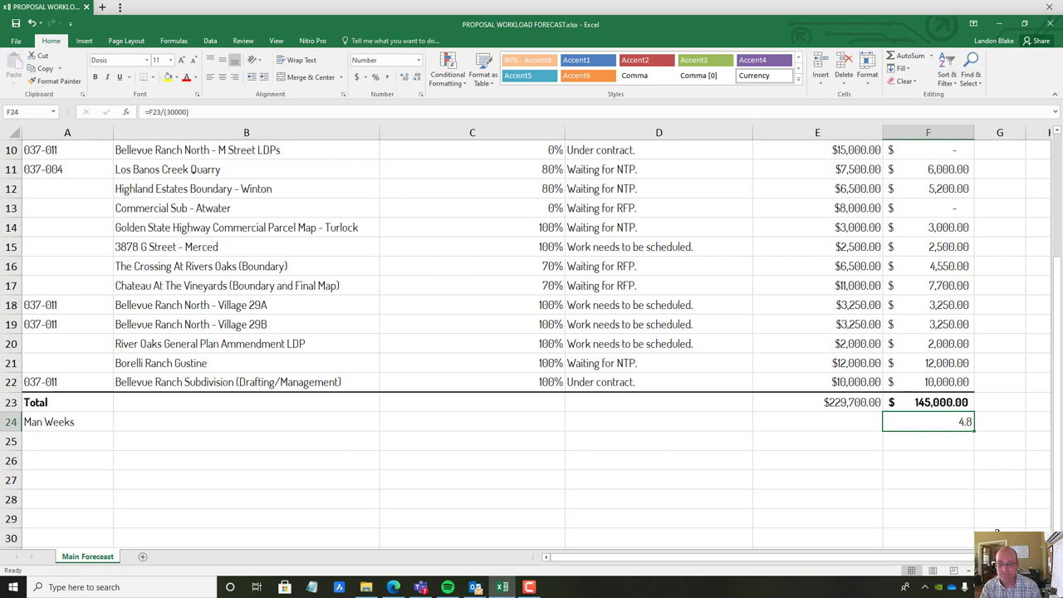
{"action": "left_click", "coordinate": [171, 111]}
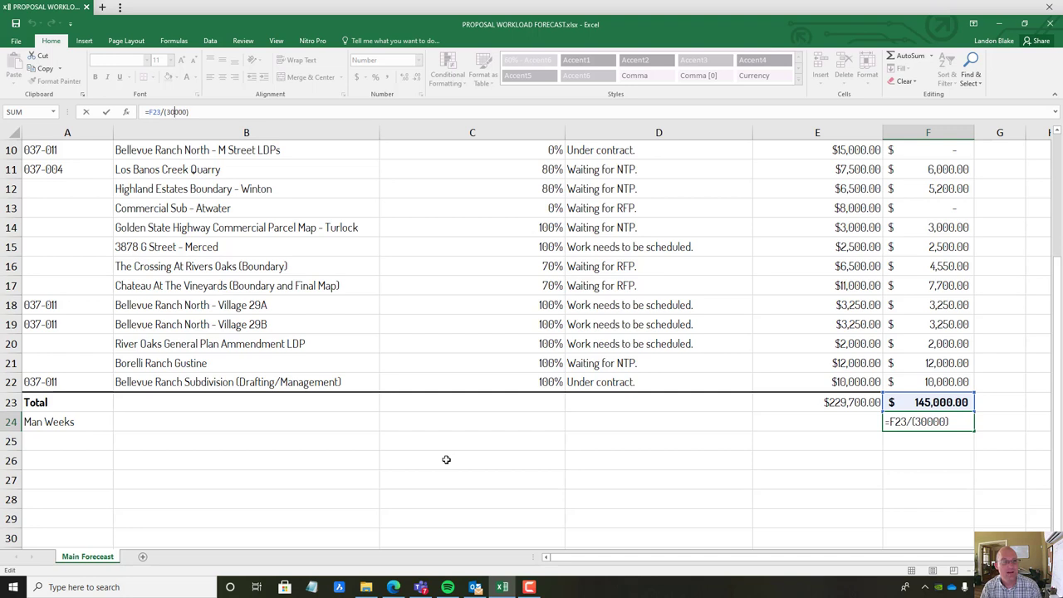
{"action": "key", "text": "Return"}
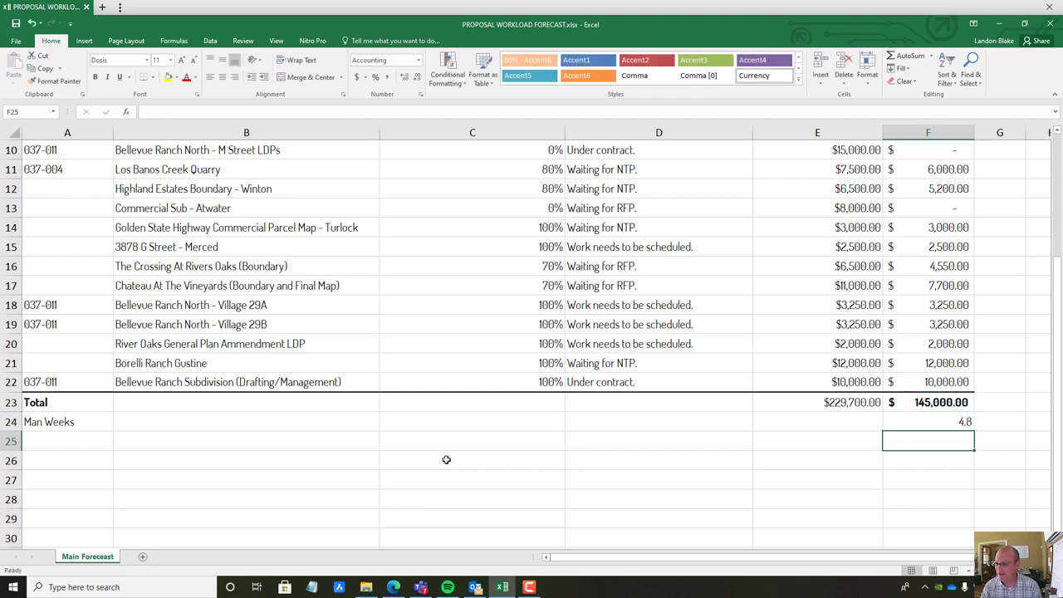
{"action": "left_click", "coordinate": [916, 422]}
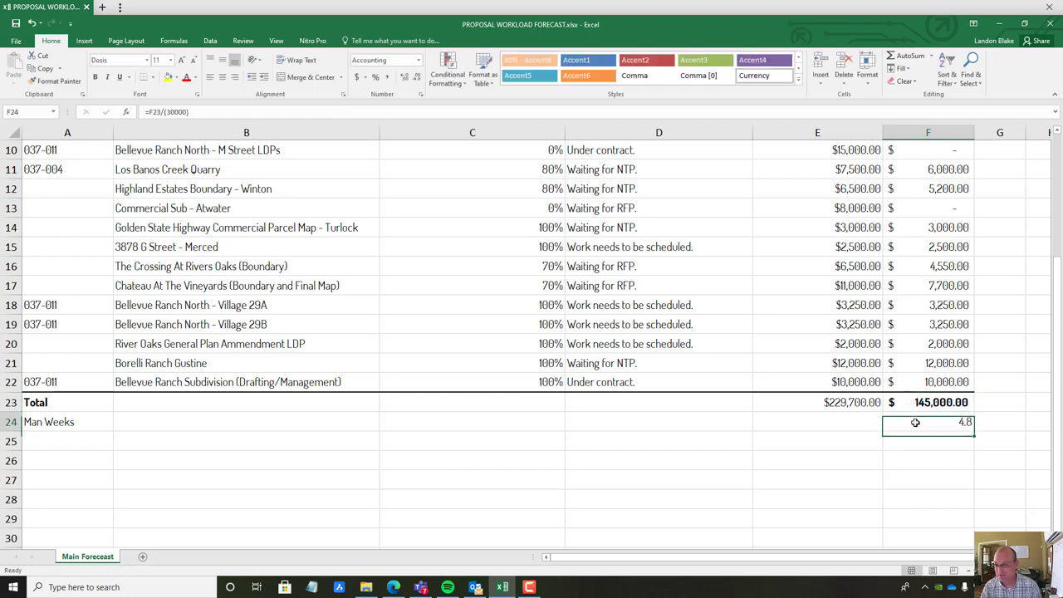
{"action": "left_click", "coordinate": [176, 111]}
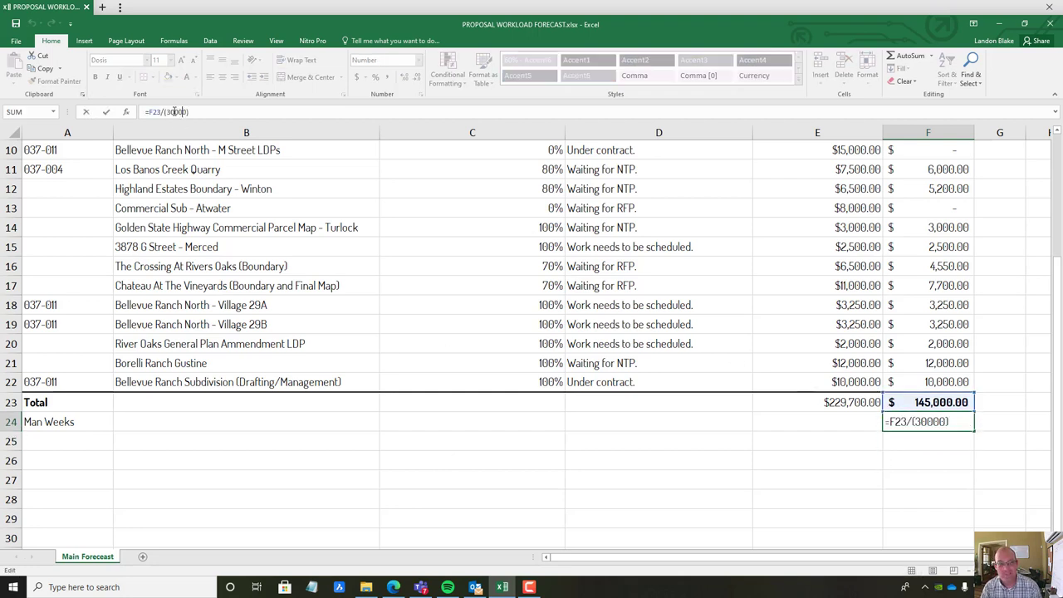
{"action": "left_click_drag", "start_coordinate": [166, 111], "coordinate": [186, 113]}
{"action": "key", "text": "Return"}
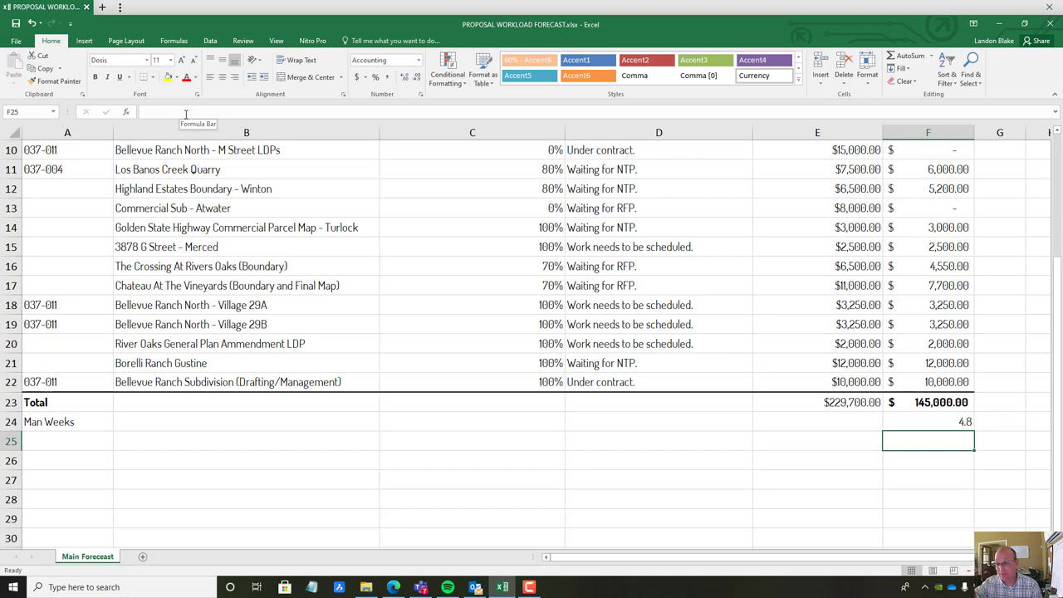
{"action": "left_click_drag", "start_coordinate": [944, 176], "coordinate": [949, 399]}
{"action": "left_click", "coordinate": [948, 423]}
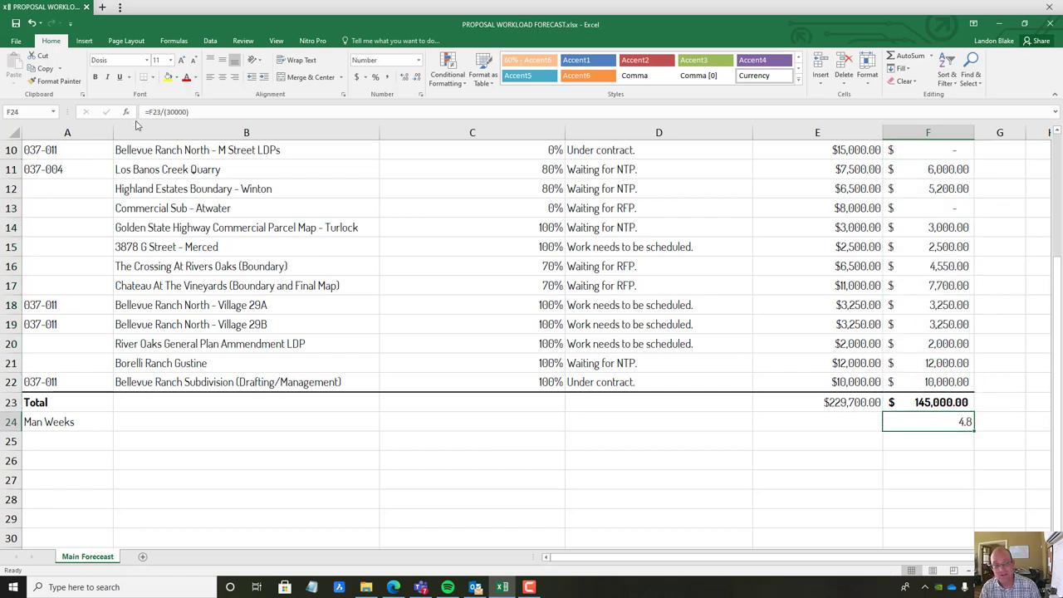
{"action": "left_click", "coordinate": [177, 112]}
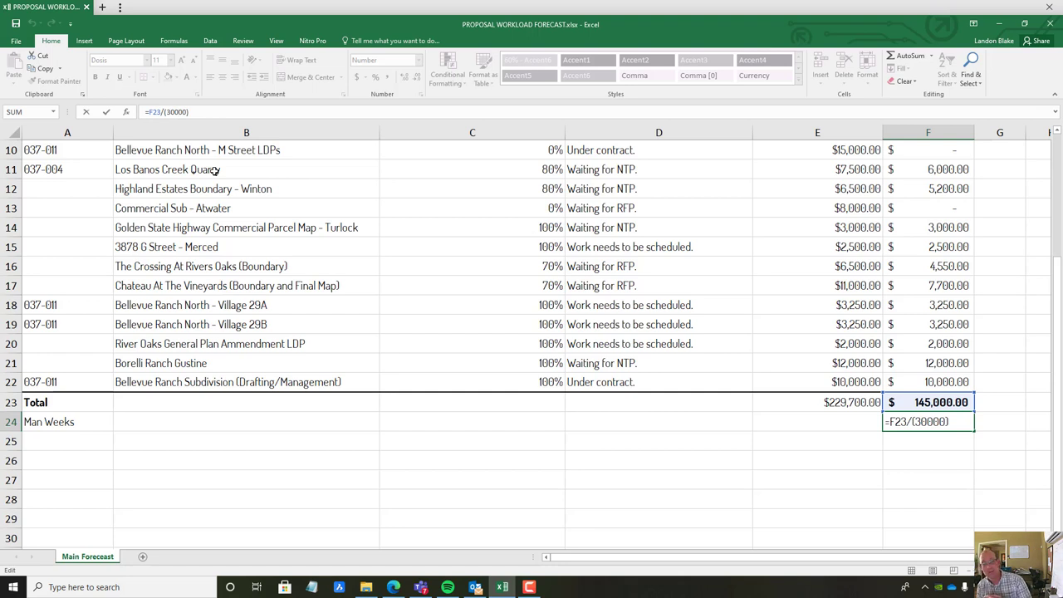
{"action": "key", "text": "Return"}
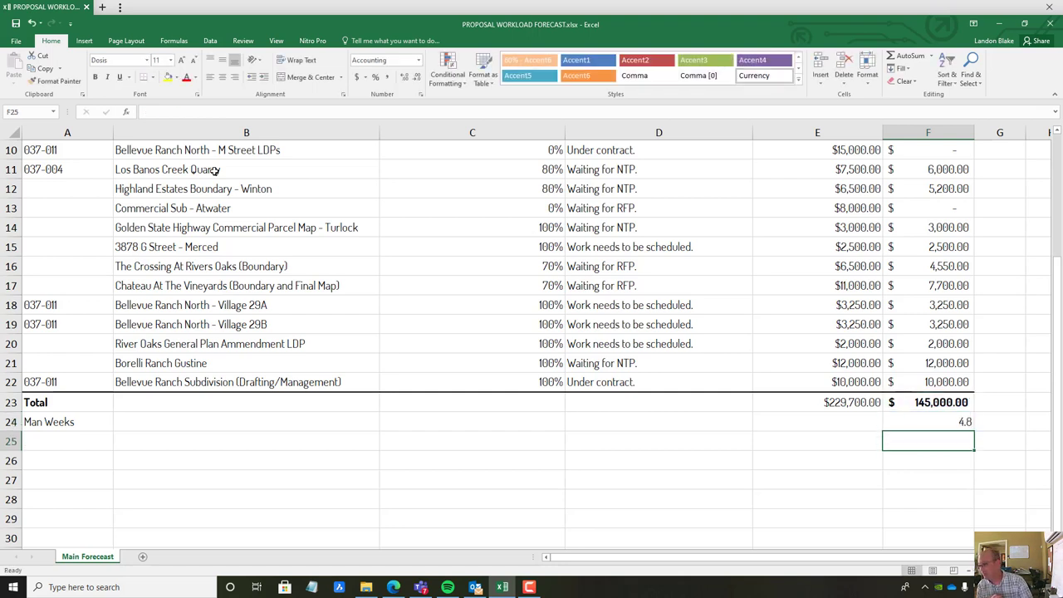
{"action": "key", "text": "Up"}
{"action": "key", "text": "Up"}
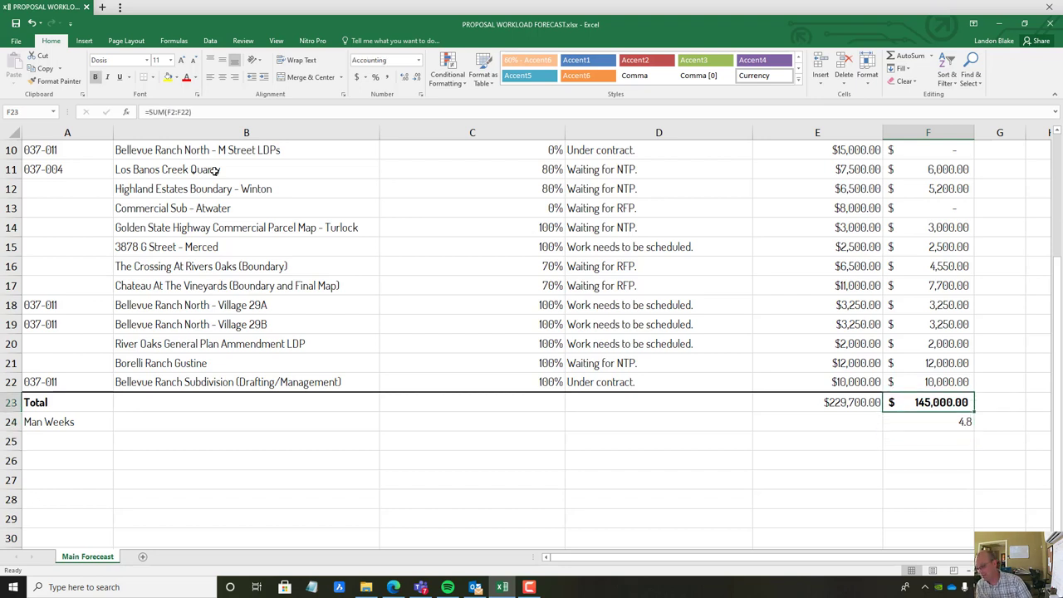
{"action": "key", "text": "Down"}
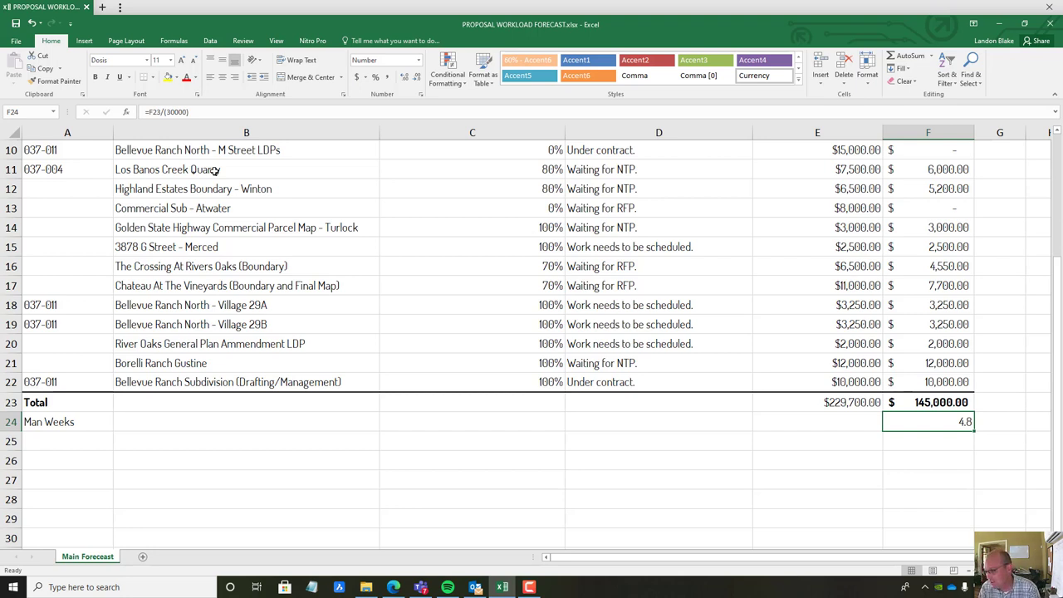
{"action": "key", "text": "Down"}
{"action": "key", "text": "Up"}
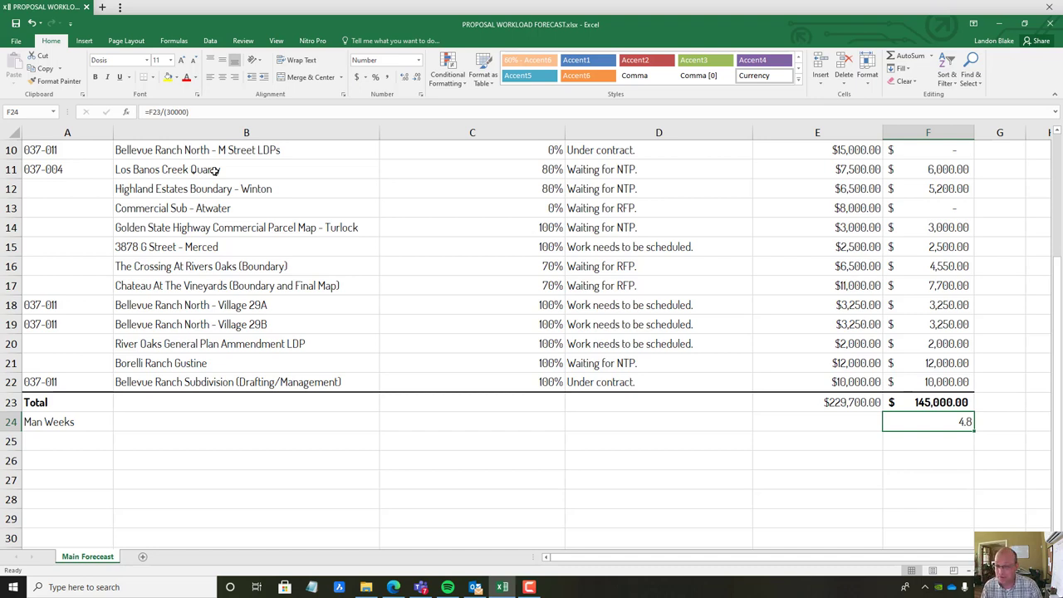
Change the Man Weeks formula in F24 from =F23/(30000) to =F23/(46000)
{"action": "left_click", "coordinate": [176, 112]}
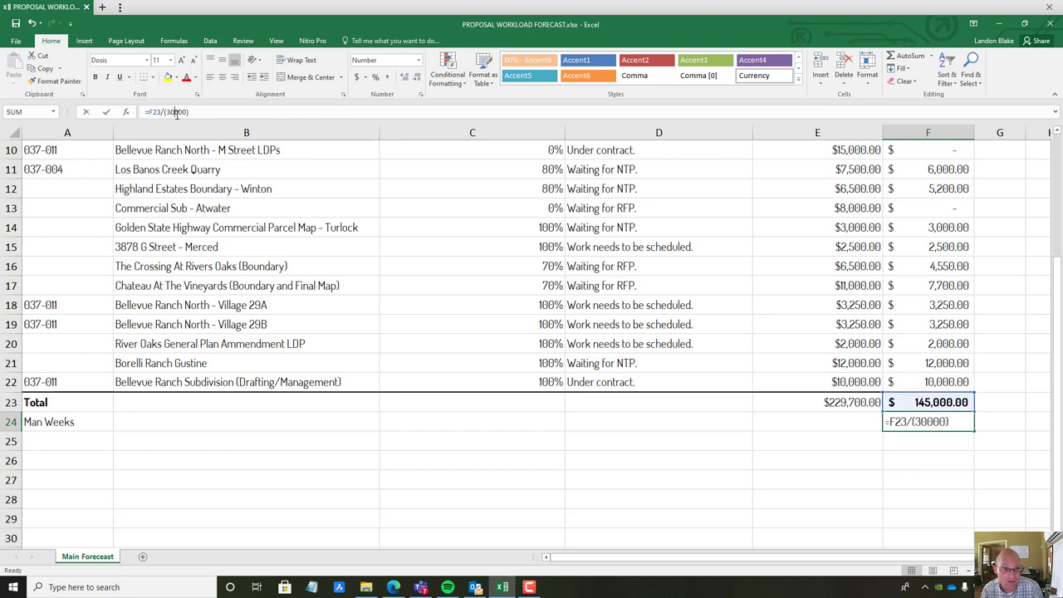
{"action": "key", "text": "BackSpace"}
{"action": "key", "text": "BackSpace"}
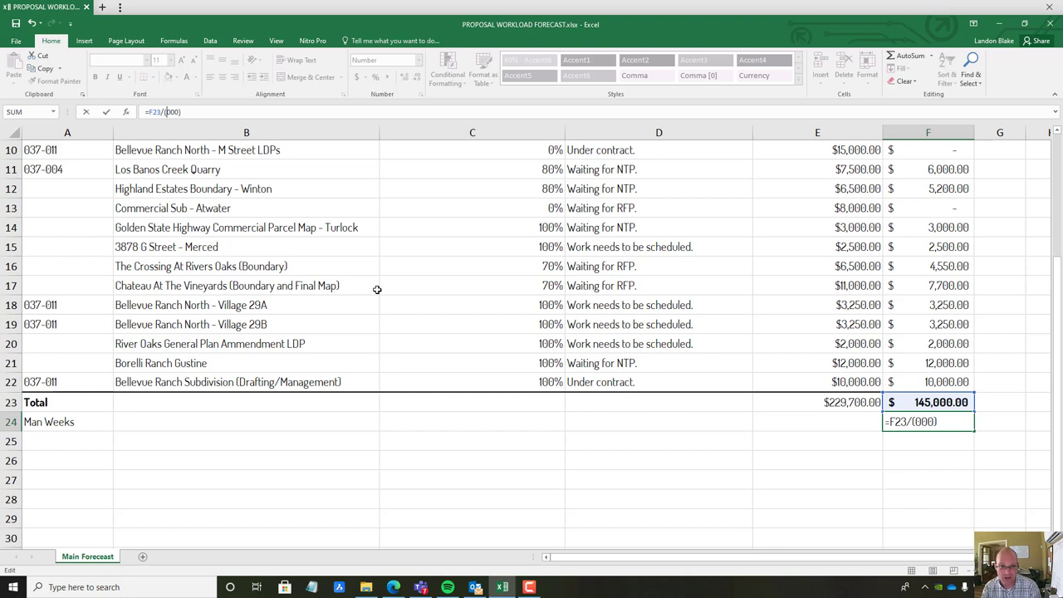
{"action": "type", "text": "46"}
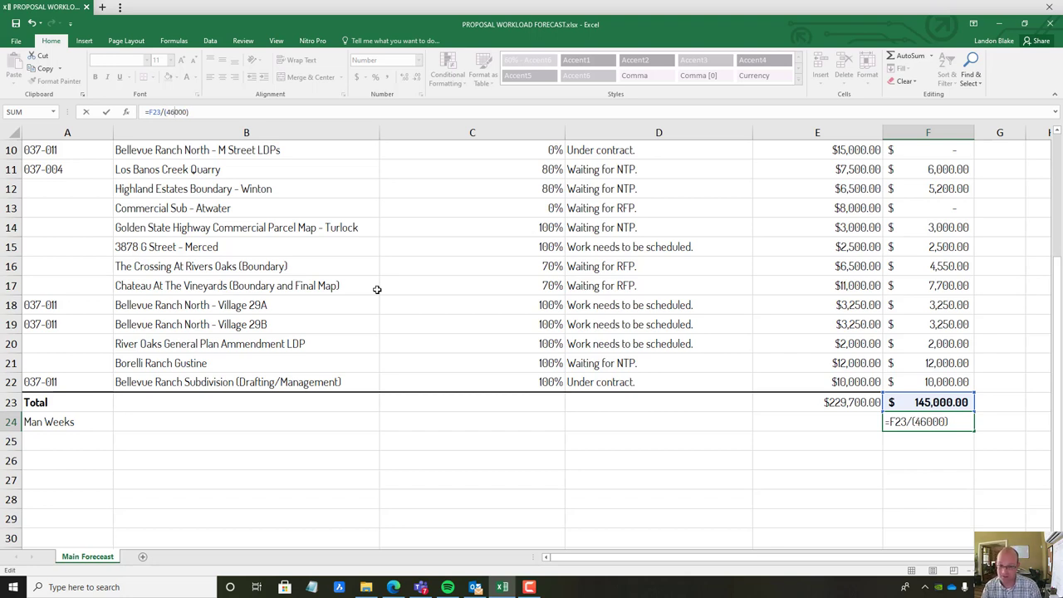
{"action": "key", "text": "Return"}
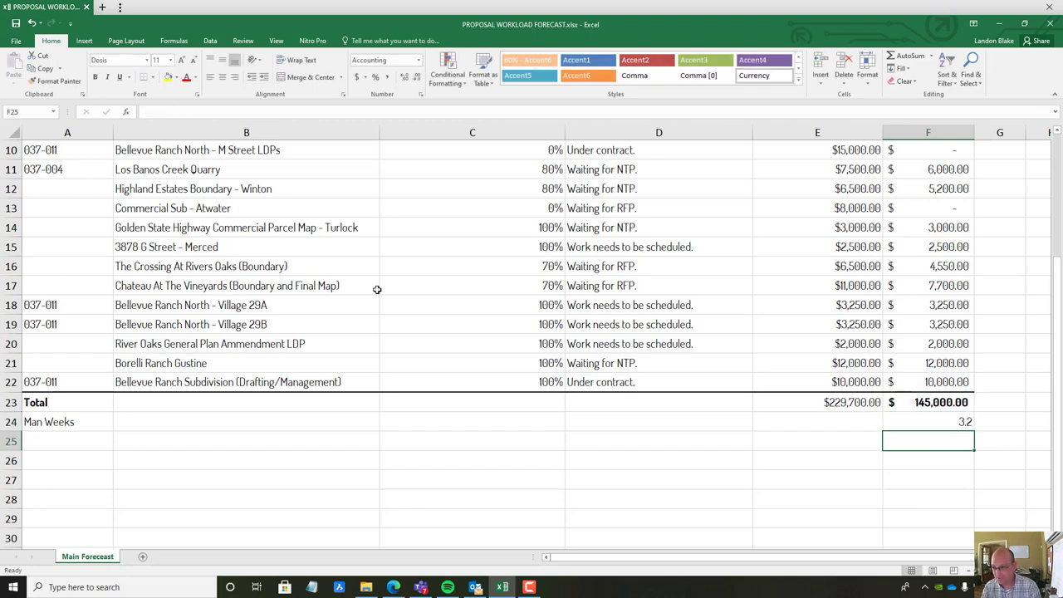
Check the $145,000.00 weighted total against the new 3.2 Man Weeks result
{"action": "key", "text": "Up"}
{"action": "key", "text": "Up"}
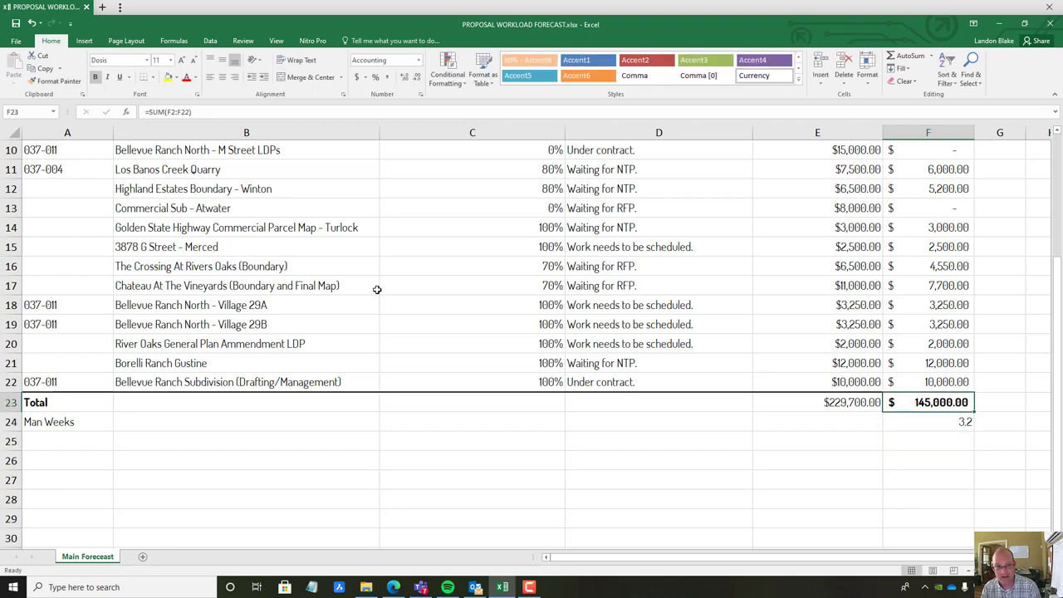
{"action": "key", "text": "Down"}
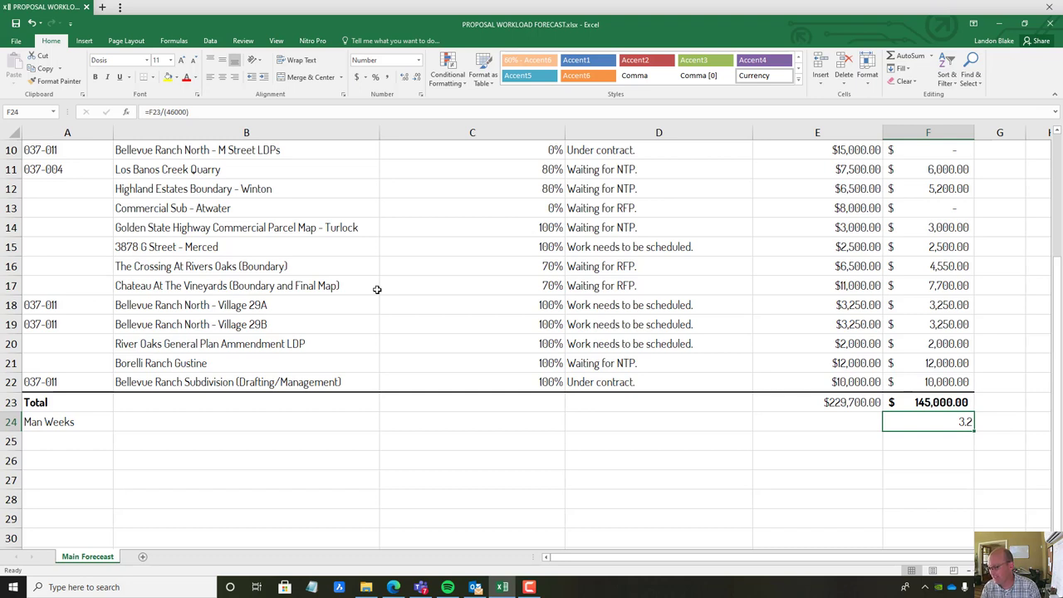
{"action": "key", "text": "Down"}
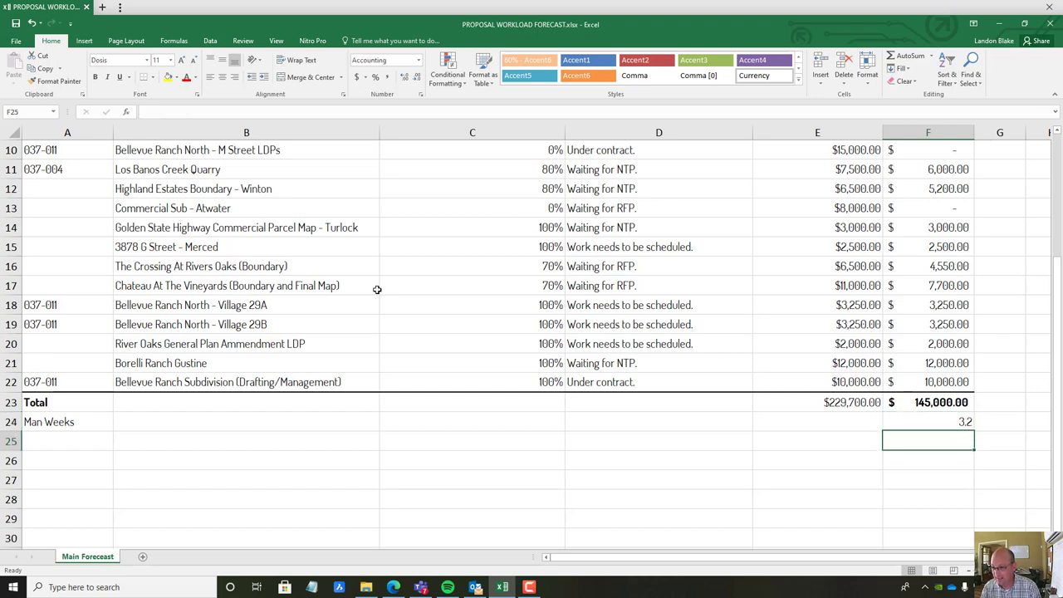
{"action": "key", "text": "Up"}
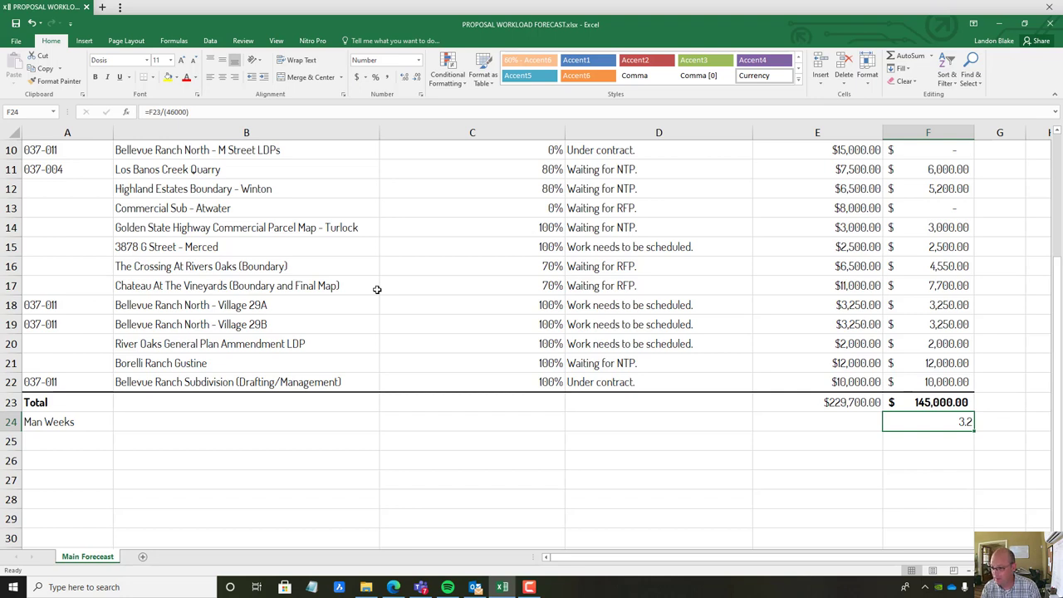
{"action": "key", "text": "Down"}
{"action": "key", "text": "Up"}
{"action": "key", "text": "Return"}
{"action": "key", "text": "Up"}
{"action": "key", "text": "Return"}
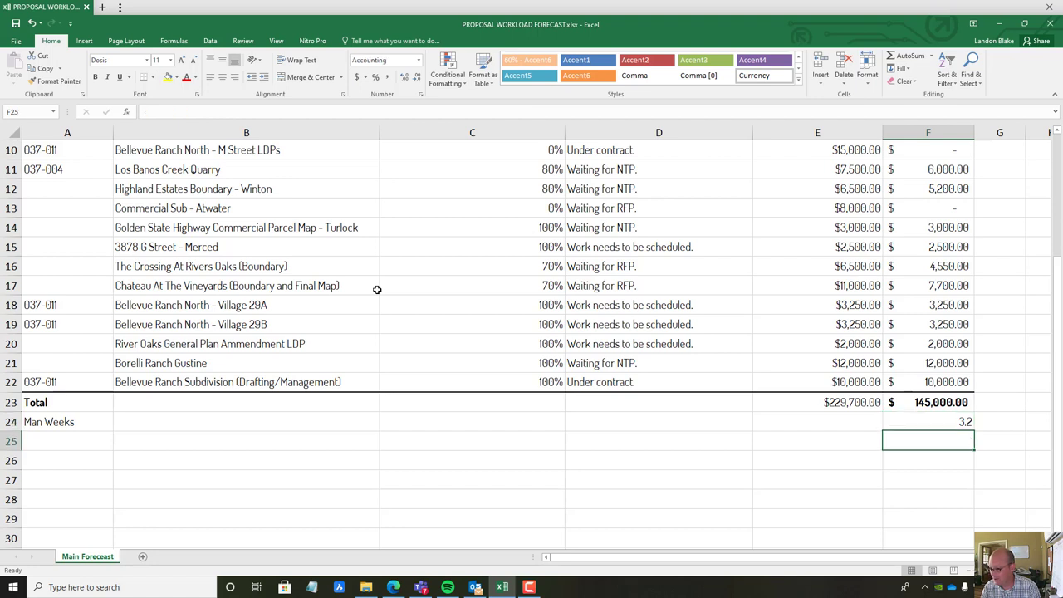
{"action": "key", "text": "Up"}
{"action": "key", "text": "Up"}
{"action": "key", "text": "Down"}
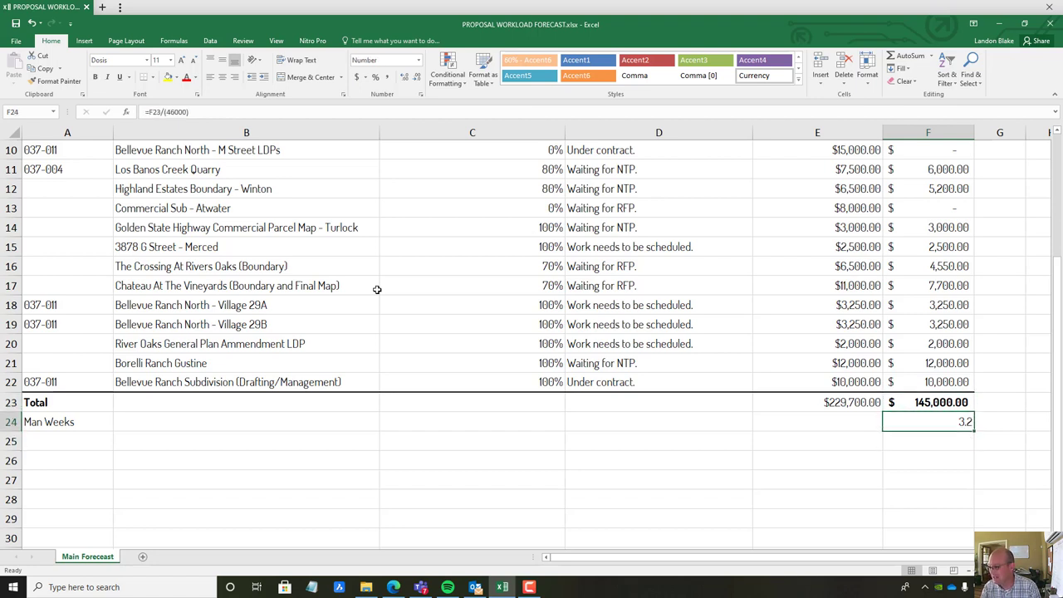
{"action": "key", "text": "Up"}
{"action": "key", "text": "Down"}
{"action": "scroll", "coordinate": [470, 355], "scroll_direction": "up", "scroll_amount": 3}
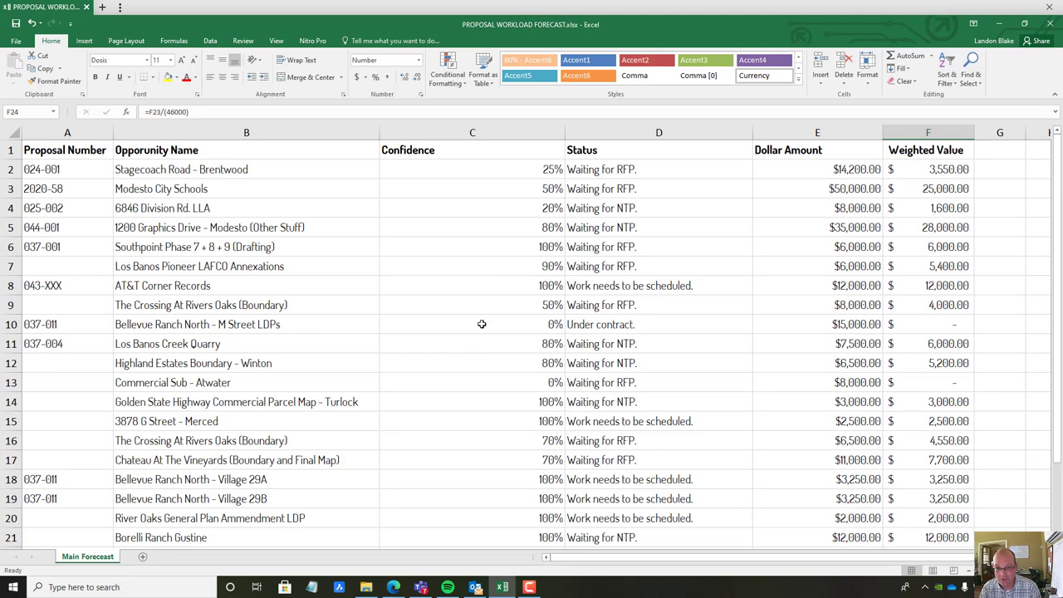
Raise the Confidence values in rows 4, 10 and 13 to 100%
{"action": "left_click", "coordinate": [504, 209]}
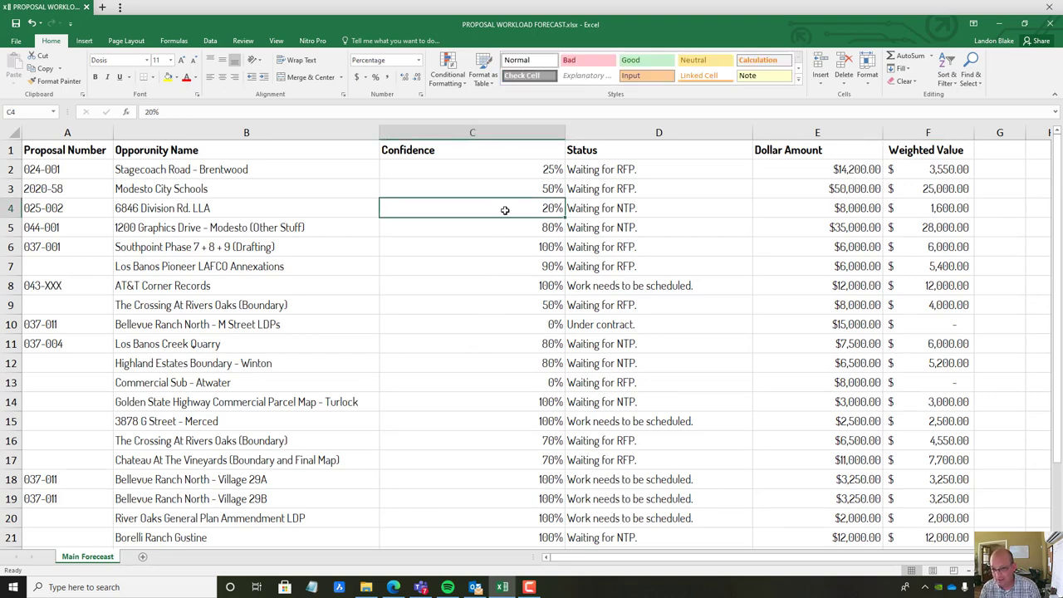
{"action": "type", "text": "100"}
{"action": "key", "text": "Return"}
{"action": "left_click", "coordinate": [528, 323]}
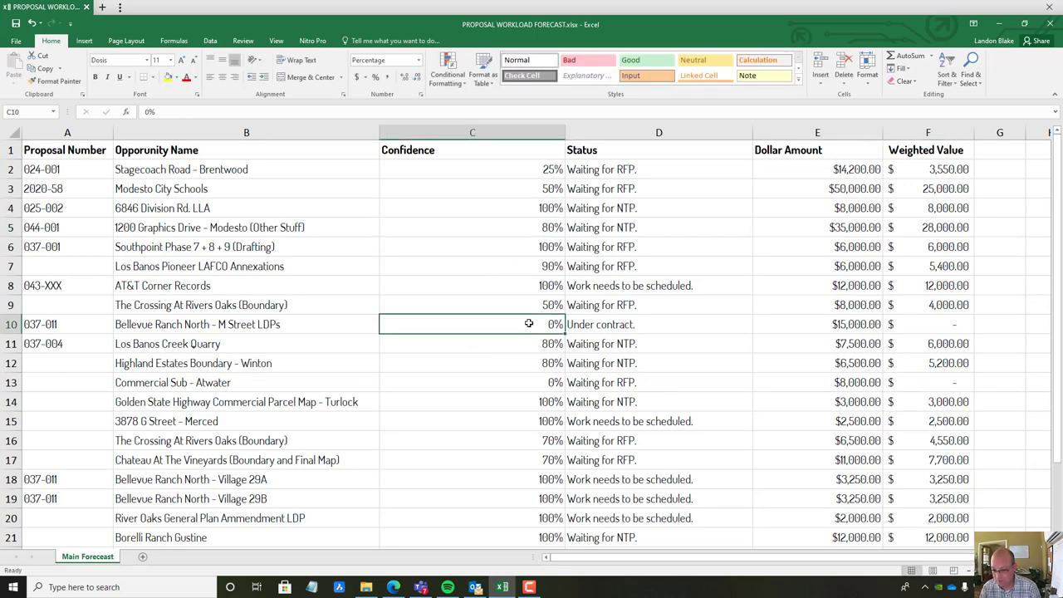
{"action": "type", "text": "100"}
{"action": "key", "text": "Return"}
{"action": "scroll", "coordinate": [530, 321], "scroll_direction": "down", "scroll_amount": 2}
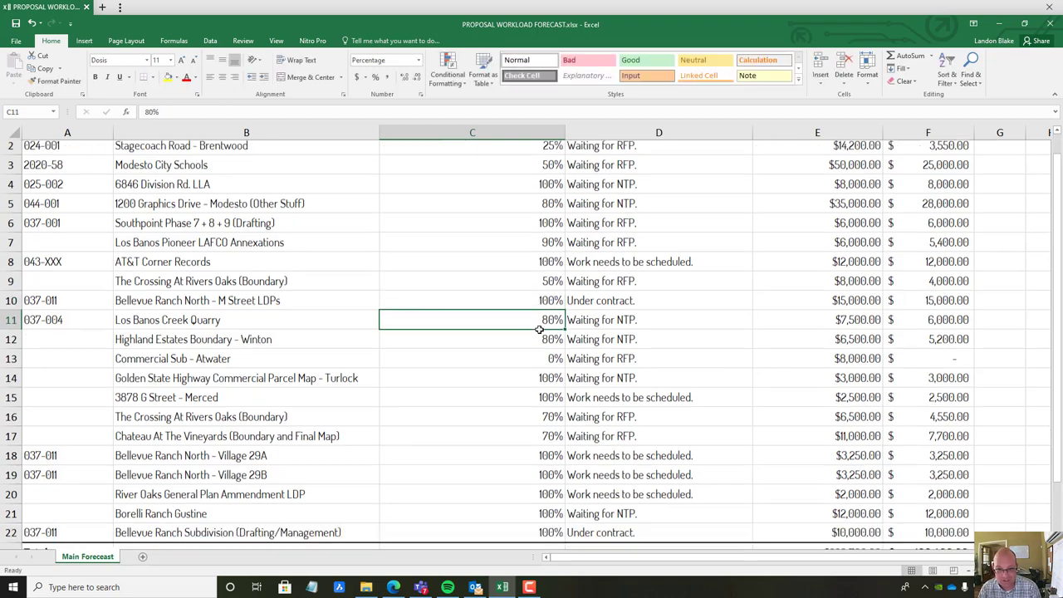
{"action": "left_click", "coordinate": [520, 264]}
{"action": "type", "text": "100"}
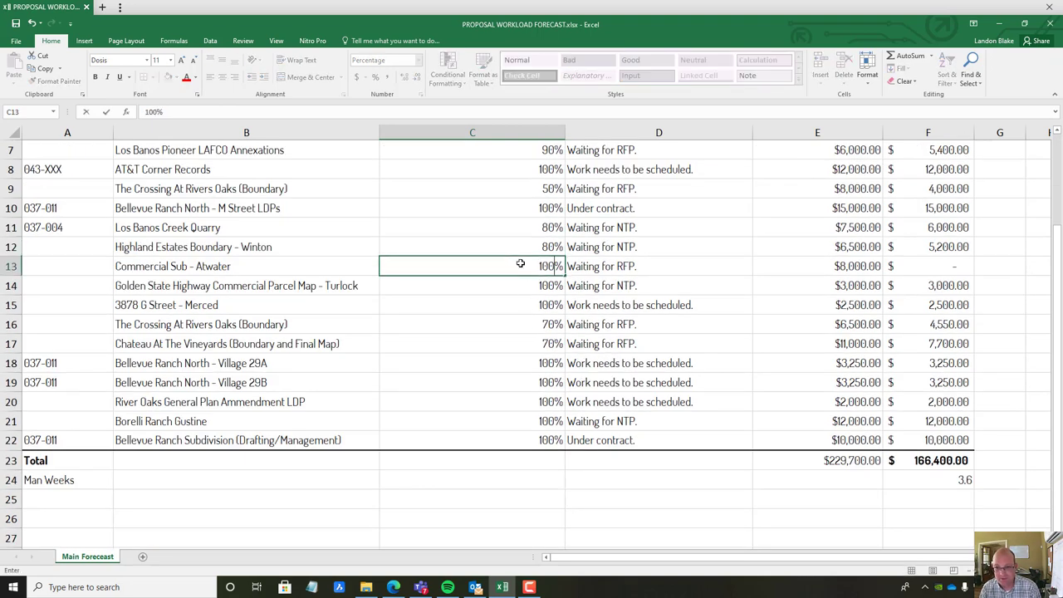
{"action": "key", "text": "Return"}
Raise rows 16 and 17 to 100% confidence and check the updated Man Weeks
{"action": "left_click", "coordinate": [898, 491]}
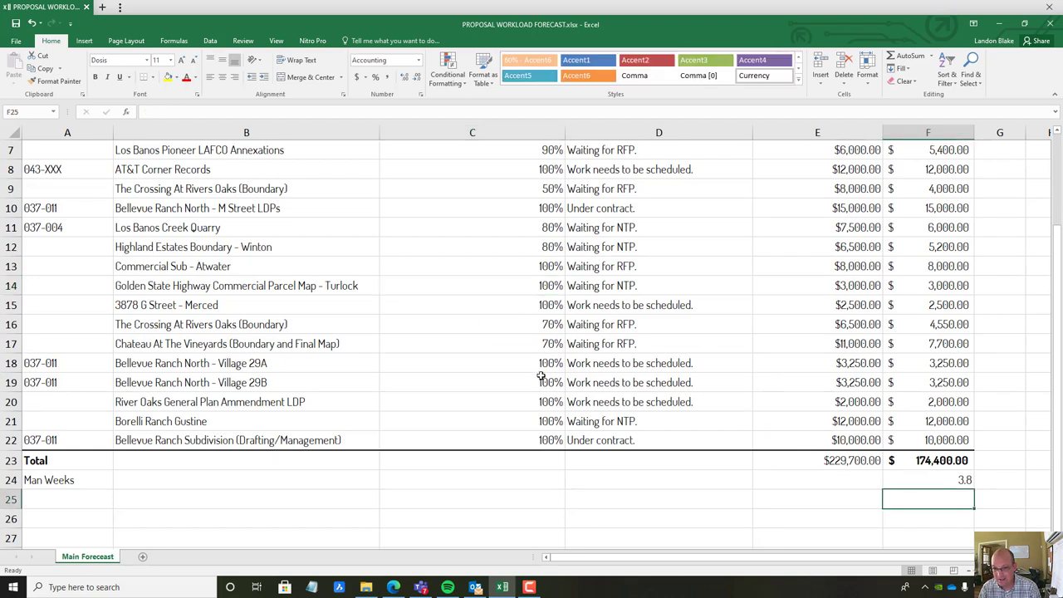
{"action": "left_click", "coordinate": [516, 323]}
{"action": "type", "text": "100"}
{"action": "key", "text": "Return"}
{"action": "type", "text": "100"}
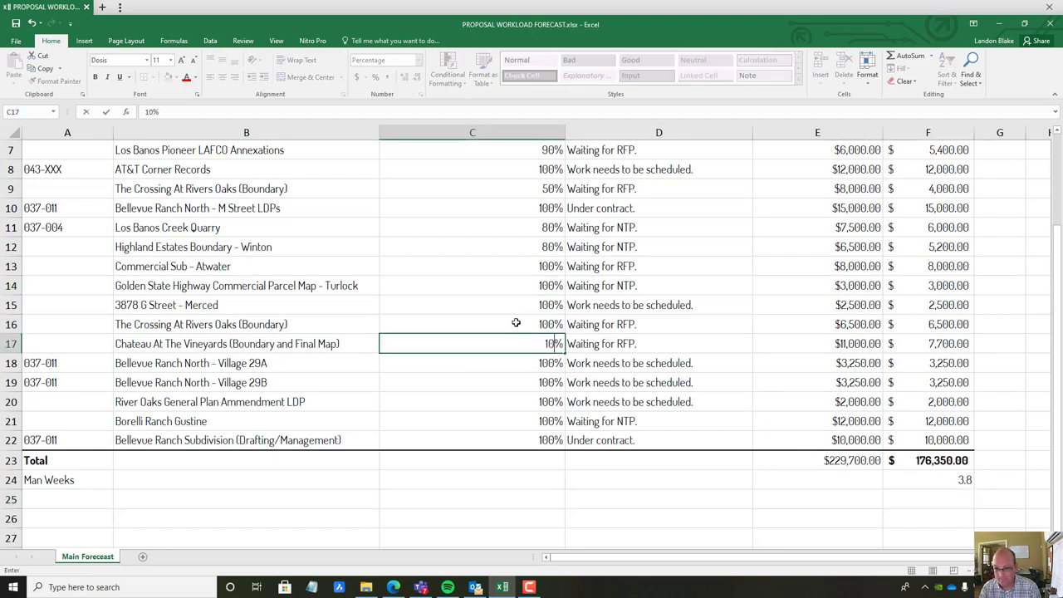
{"action": "key", "text": "Return"}
{"action": "left_click", "coordinate": [955, 493]}
{"action": "left_click", "coordinate": [952, 482]}
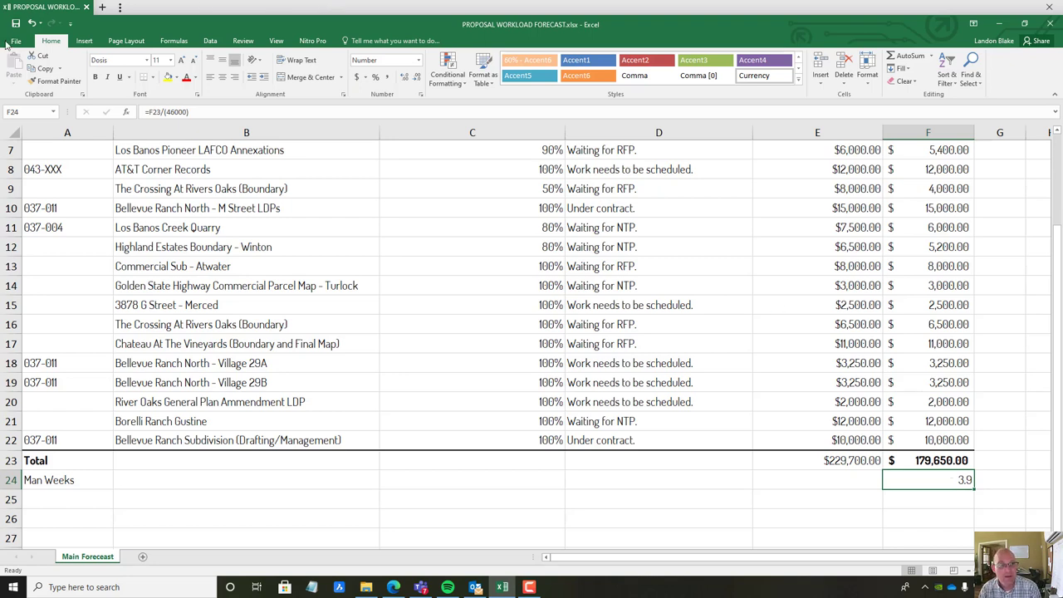
Undo the row 17, 16, 13 and 10 confidence changes, keeping row 4 at 100%
{"action": "left_click", "coordinate": [34, 24]}
{"action": "left_click", "coordinate": [34, 25]}
{"action": "left_click", "coordinate": [33, 24]}
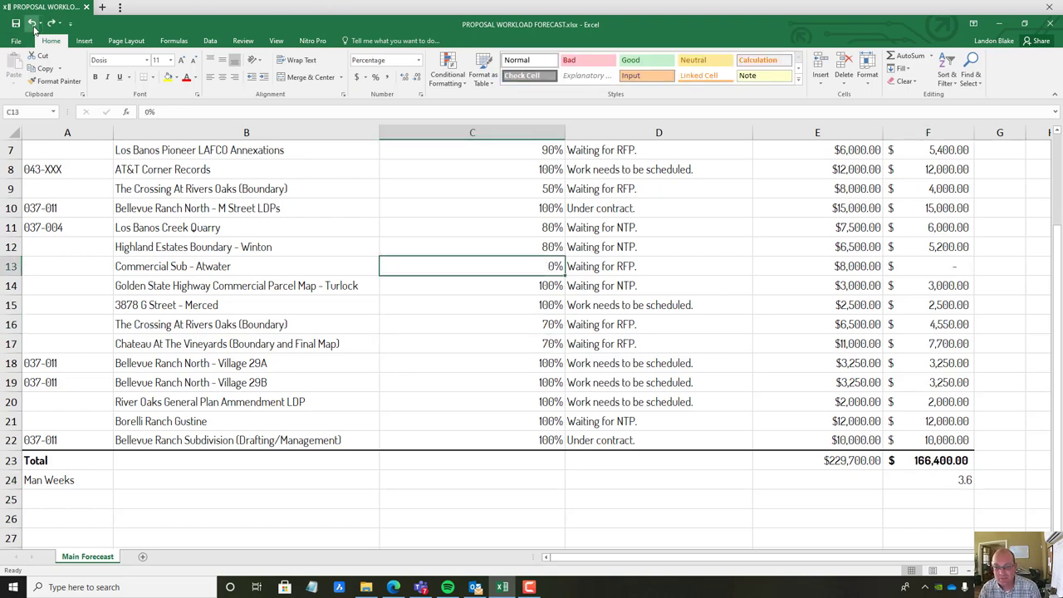
{"action": "left_click", "coordinate": [33, 25]}
{"action": "left_click", "coordinate": [930, 517]}
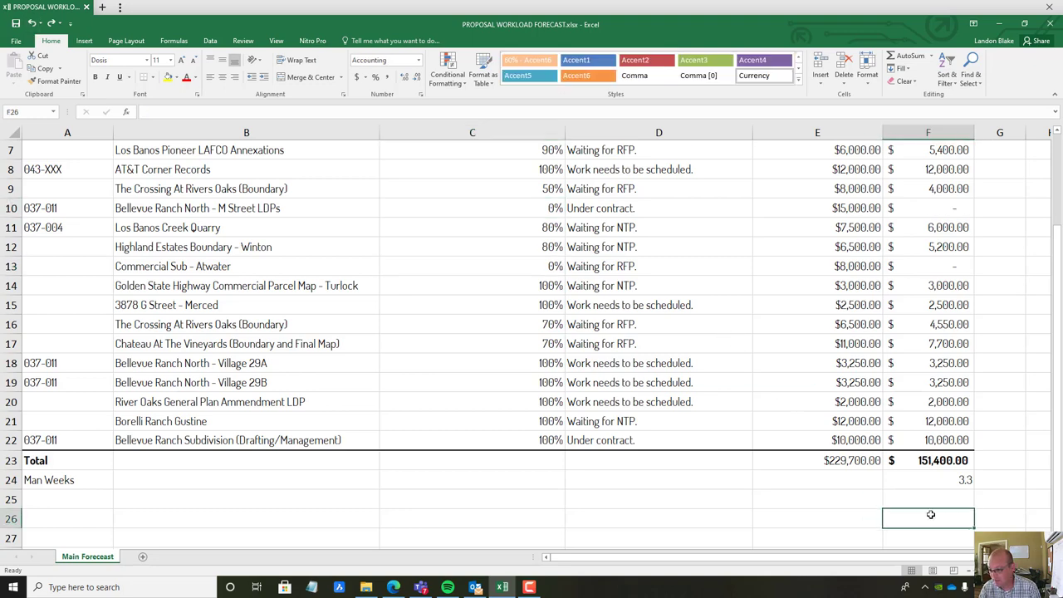
{"action": "scroll", "coordinate": [789, 448], "scroll_direction": "up", "scroll_amount": 2}
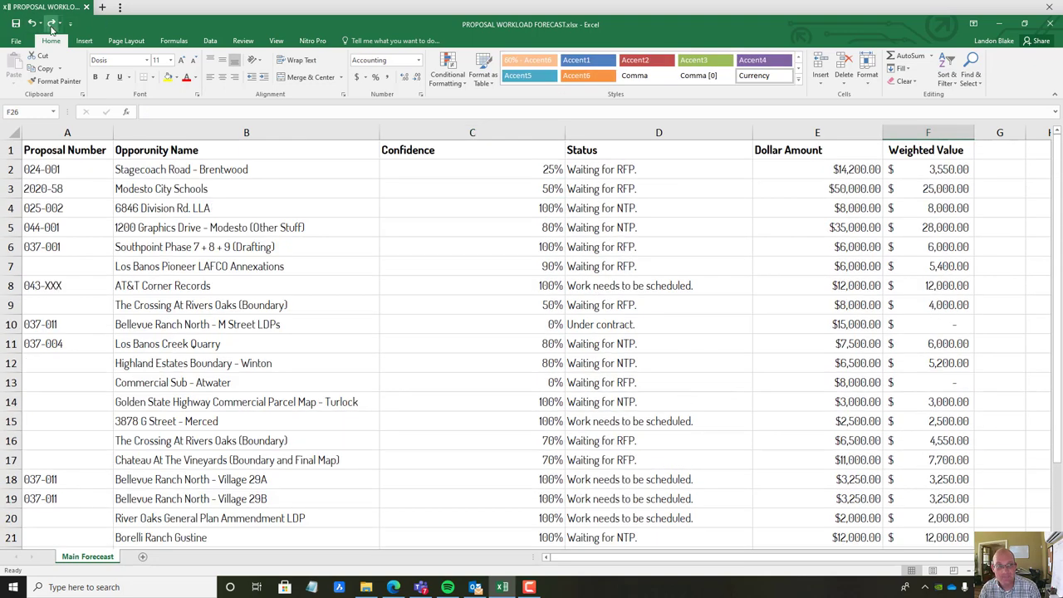
Undo the row 4 change back to 20%, then inspect the F23 and F24 formulas
{"action": "left_click", "coordinate": [32, 23]}
{"action": "left_click", "coordinate": [864, 537]}
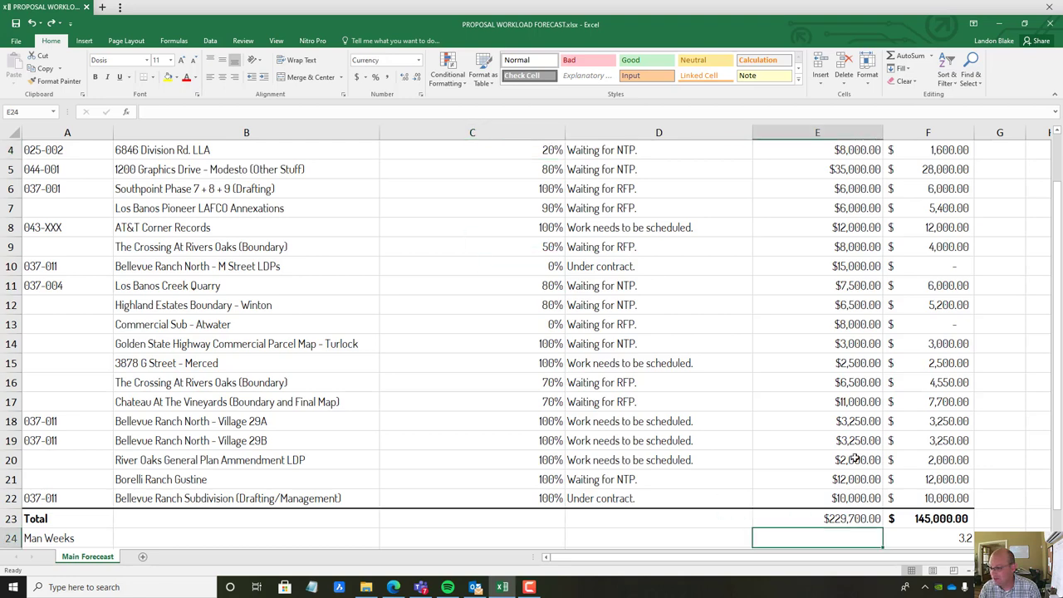
{"action": "scroll", "coordinate": [856, 460], "scroll_direction": "up", "scroll_amount": 1}
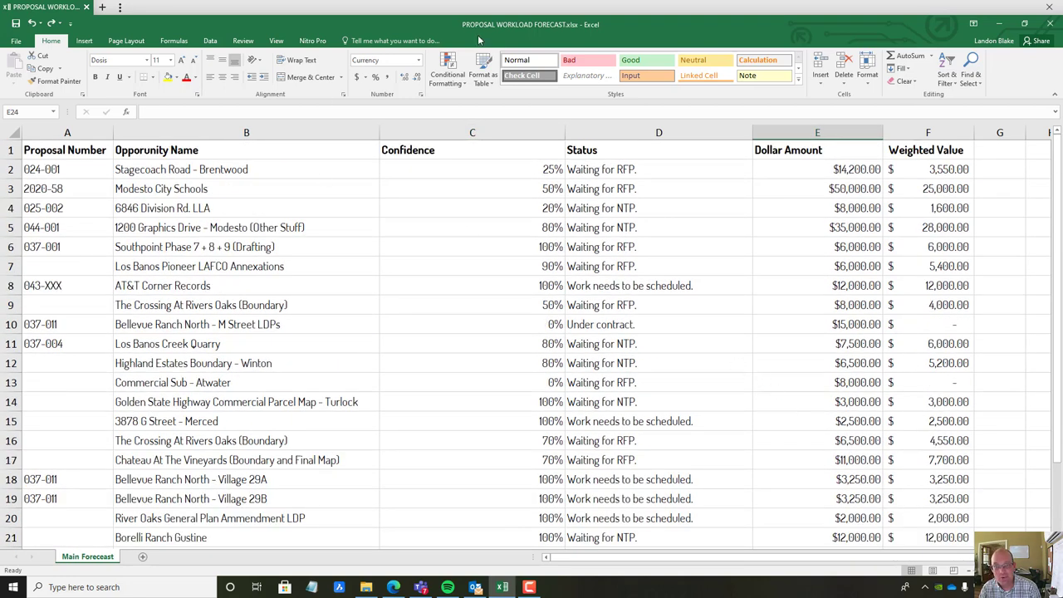
{"action": "scroll", "coordinate": [510, 380], "scroll_direction": "down", "scroll_amount": 3}
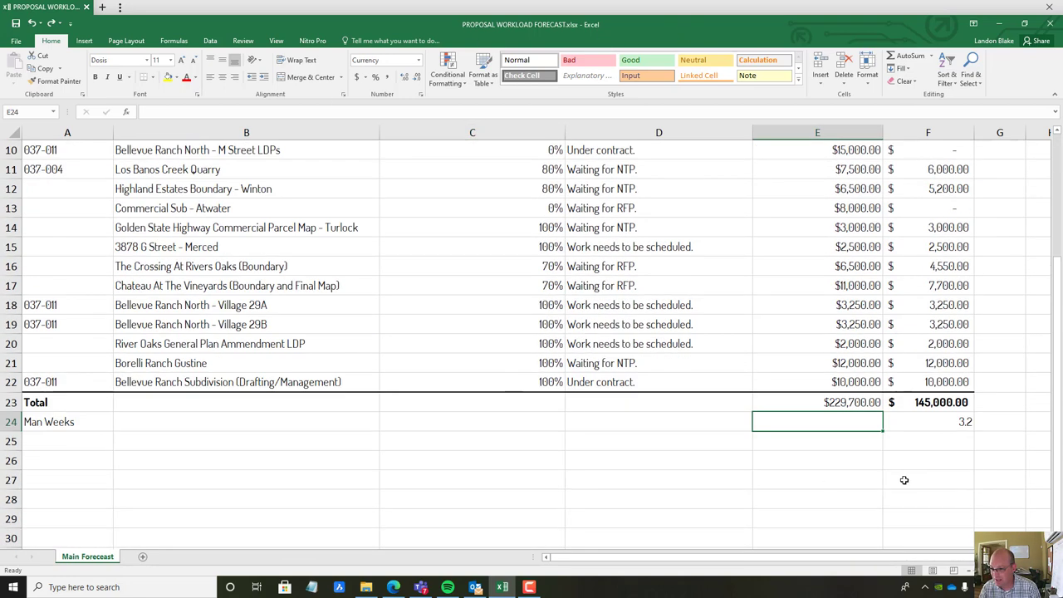
{"action": "left_click", "coordinate": [904, 480]}
{"action": "left_click", "coordinate": [918, 407]}
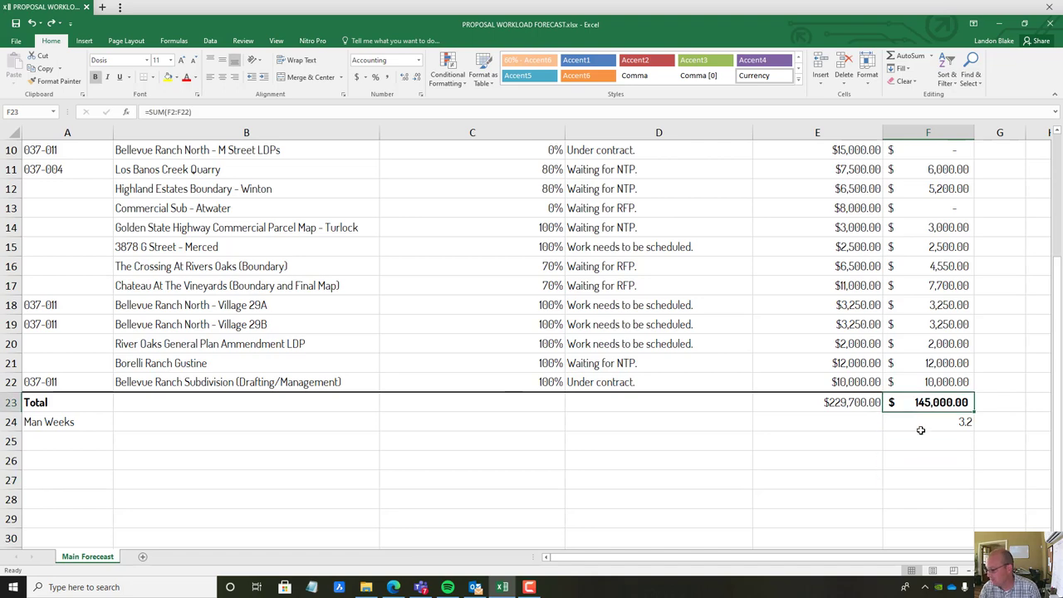
{"action": "left_click", "coordinate": [920, 421]}
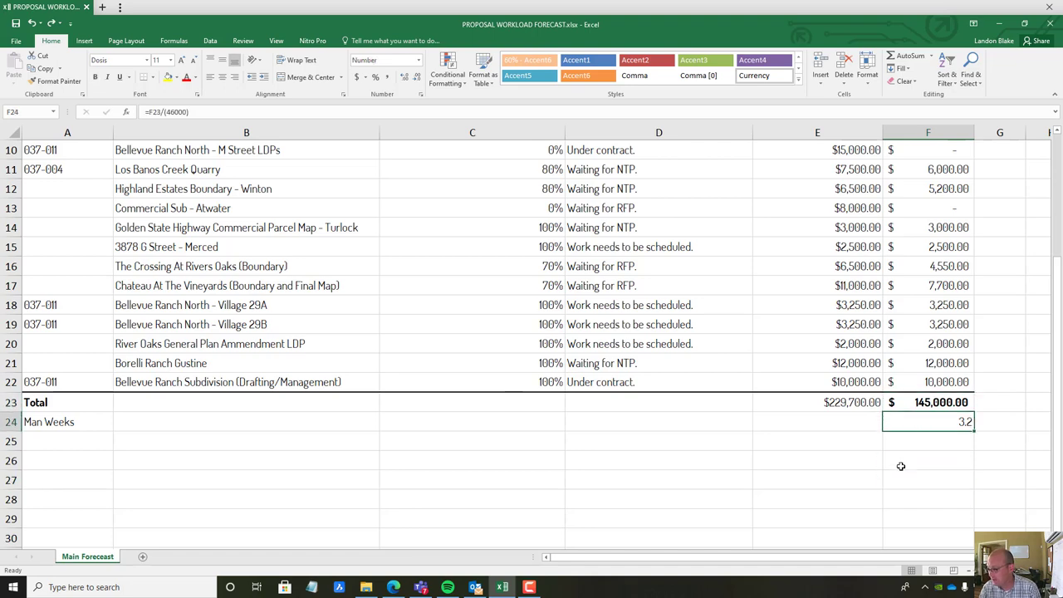
Select the Dollar Amount and Confidence columns to read their sum and average
{"action": "scroll", "coordinate": [771, 461], "scroll_direction": "up", "scroll_amount": 1}
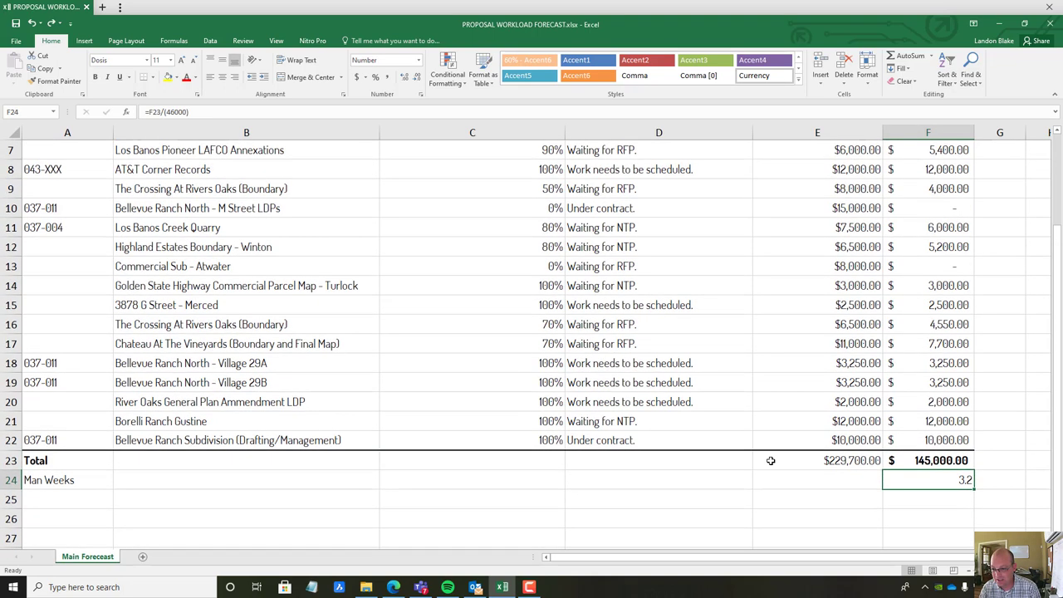
{"action": "scroll", "coordinate": [753, 422], "scroll_direction": "up", "scroll_amount": 2}
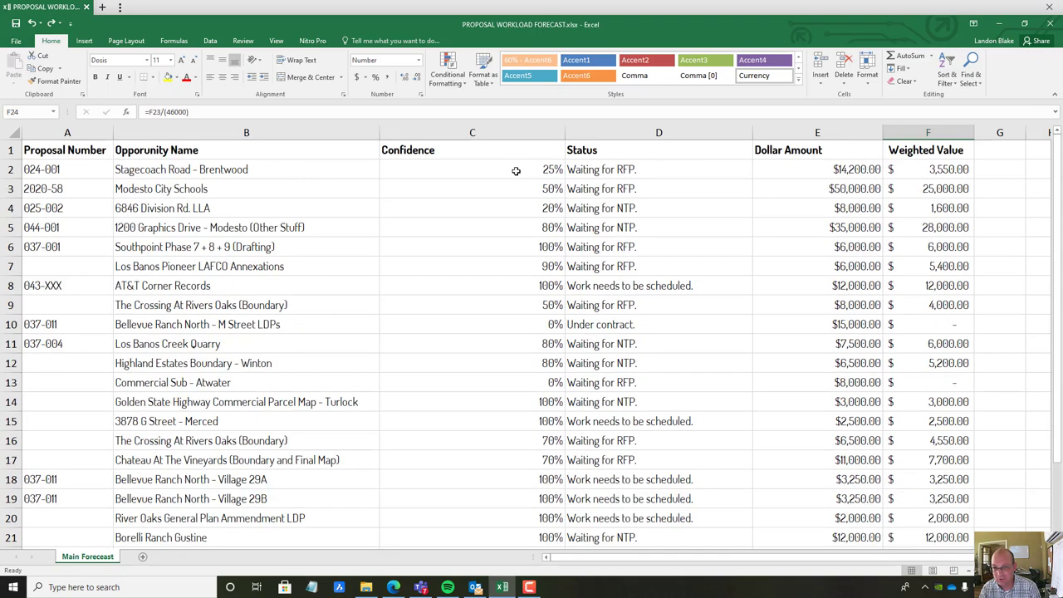
{"action": "left_click_drag", "start_coordinate": [515, 170], "coordinate": [505, 402]}
{"action": "left_click_drag", "start_coordinate": [810, 170], "coordinate": [831, 486]}
{"action": "scroll", "coordinate": [550, 239], "scroll_direction": "up", "scroll_amount": 2}
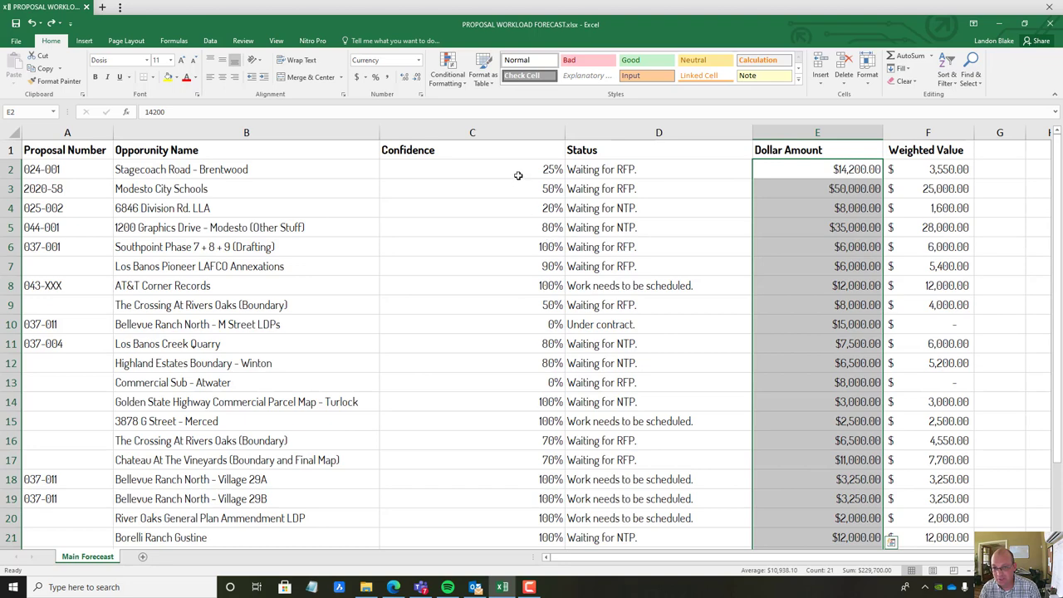
{"action": "left_click_drag", "start_coordinate": [516, 170], "coordinate": [543, 499]}
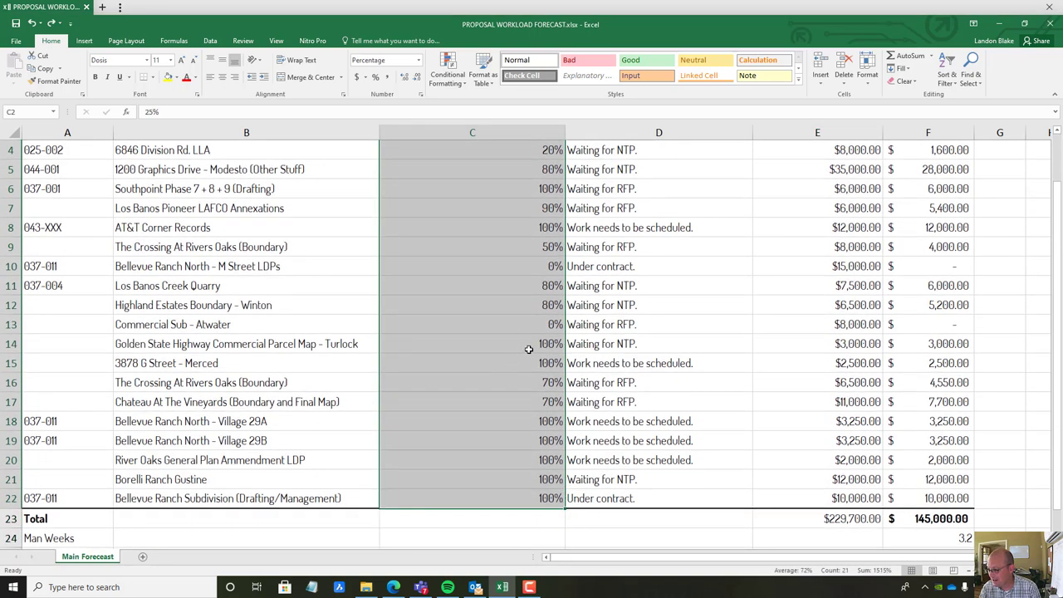
{"action": "scroll", "coordinate": [532, 357], "scroll_direction": "down", "scroll_amount": 2}
{"action": "left_click", "coordinate": [710, 446]}
{"action": "scroll", "coordinate": [537, 324], "scroll_direction": "up", "scroll_amount": 3}
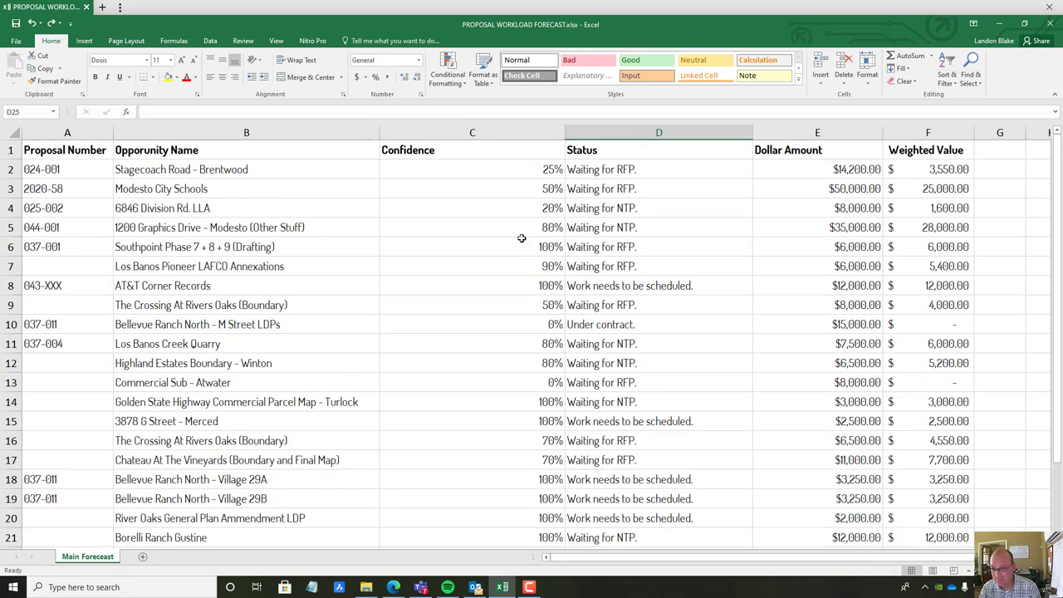
{"action": "left_click_drag", "start_coordinate": [529, 171], "coordinate": [525, 531]}
{"action": "scroll", "coordinate": [804, 473], "scroll_direction": "down", "scroll_amount": 1}
{"action": "left_click", "coordinate": [804, 479]}
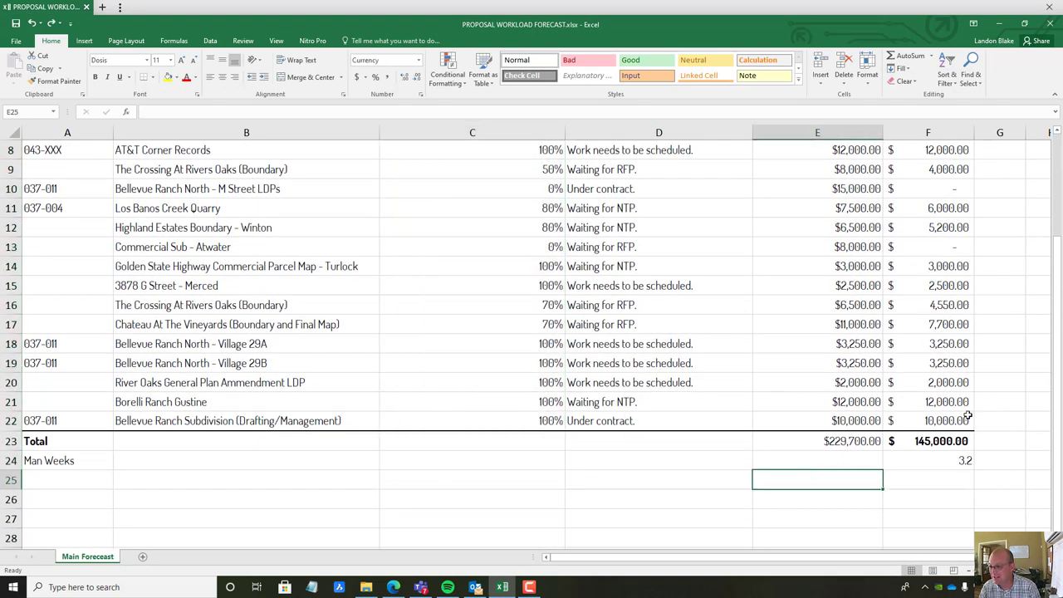
Review the =F23/(46000) Man Weeks formula and scroll through the finished forecast
{"action": "left_click", "coordinate": [920, 459]}
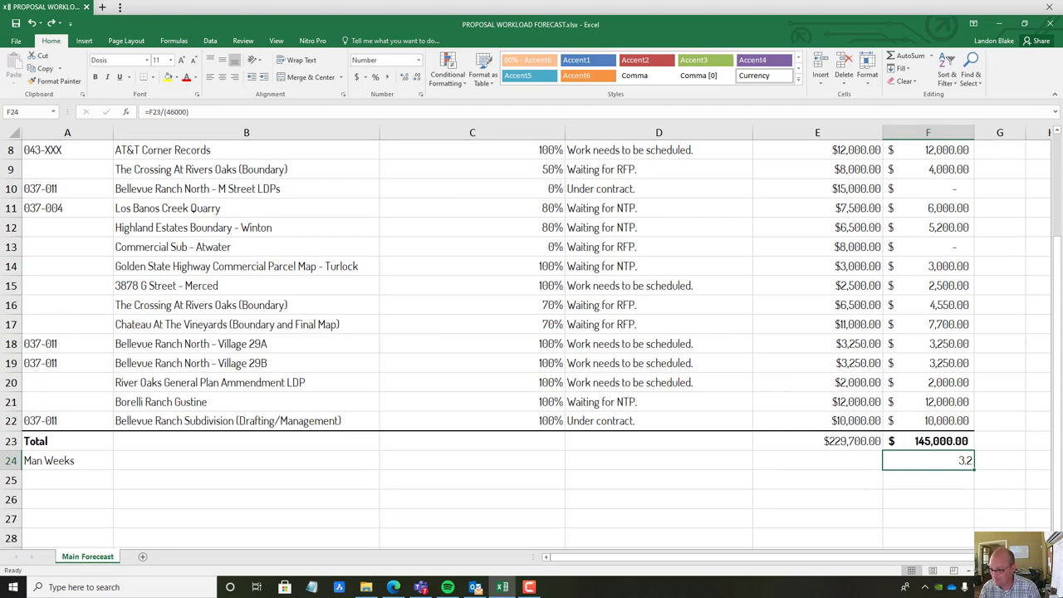
{"action": "left_click", "coordinate": [356, 473]}
{"action": "scroll", "coordinate": [356, 447], "scroll_direction": "up", "scroll_amount": 3}
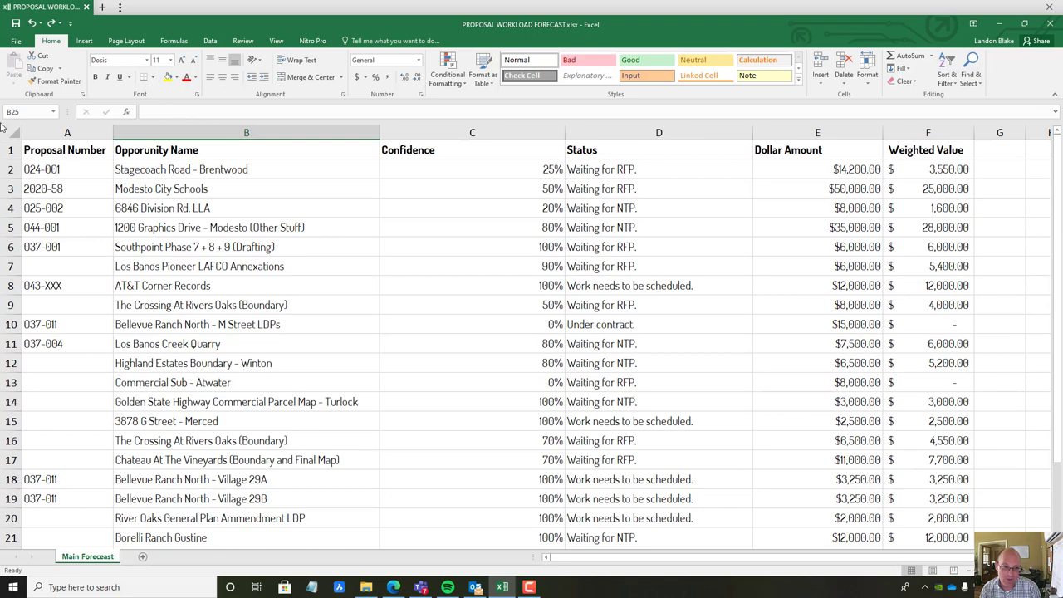
{"action": "scroll", "coordinate": [629, 342], "scroll_direction": "down", "scroll_amount": 1}
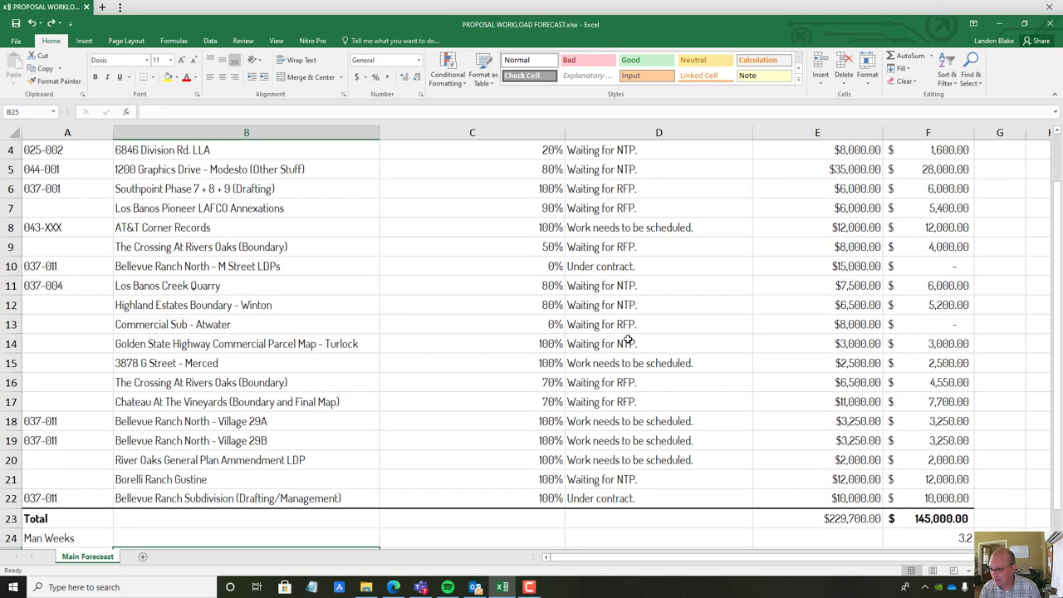
{"action": "scroll", "coordinate": [626, 336], "scroll_direction": "down", "scroll_amount": 2}
{"action": "scroll", "coordinate": [623, 336], "scroll_direction": "up", "scroll_amount": 3}
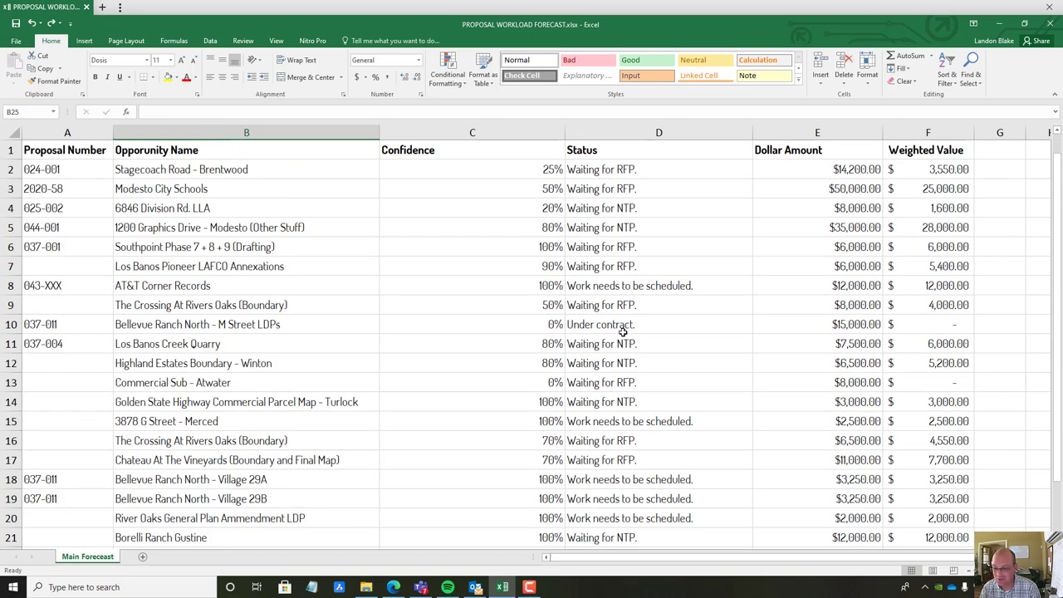
{"action": "scroll", "coordinate": [655, 335], "scroll_direction": "down", "scroll_amount": 1}
{"action": "scroll", "coordinate": [800, 335], "scroll_direction": "up", "scroll_amount": 1}
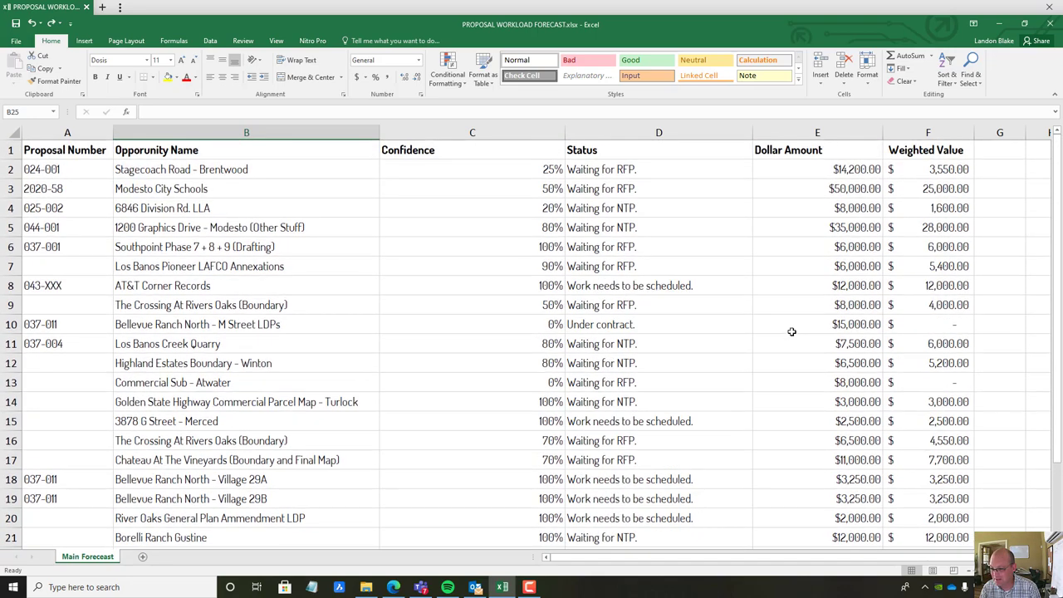
{"action": "scroll", "coordinate": [794, 329], "scroll_direction": "down", "scroll_amount": 3}
{"action": "scroll", "coordinate": [789, 328], "scroll_direction": "up", "scroll_amount": 3}
{"action": "scroll", "coordinate": [788, 328], "scroll_direction": "down", "scroll_amount": 2}
{"action": "scroll", "coordinate": [664, 219], "scroll_direction": "up", "scroll_amount": 2}
{"action": "scroll", "coordinate": [660, 314], "scroll_direction": "down", "scroll_amount": 2}
{"action": "scroll", "coordinate": [647, 311], "scroll_direction": "up", "scroll_amount": 2}
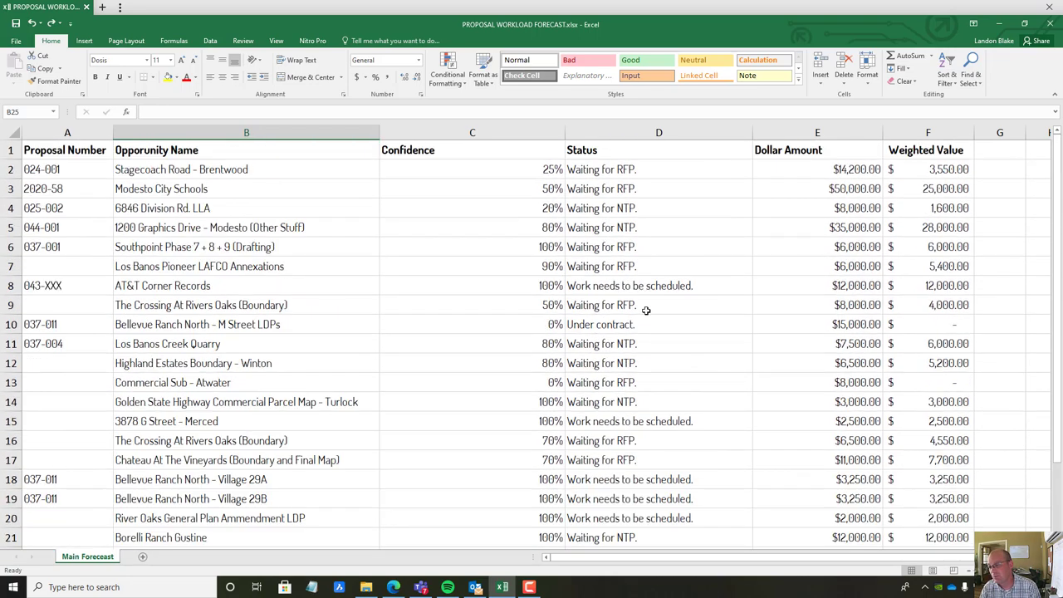
{"action": "scroll", "coordinate": [429, 282], "scroll_direction": "down", "scroll_amount": 2}
{"action": "scroll", "coordinate": [429, 283], "scroll_direction": "up", "scroll_amount": 1}
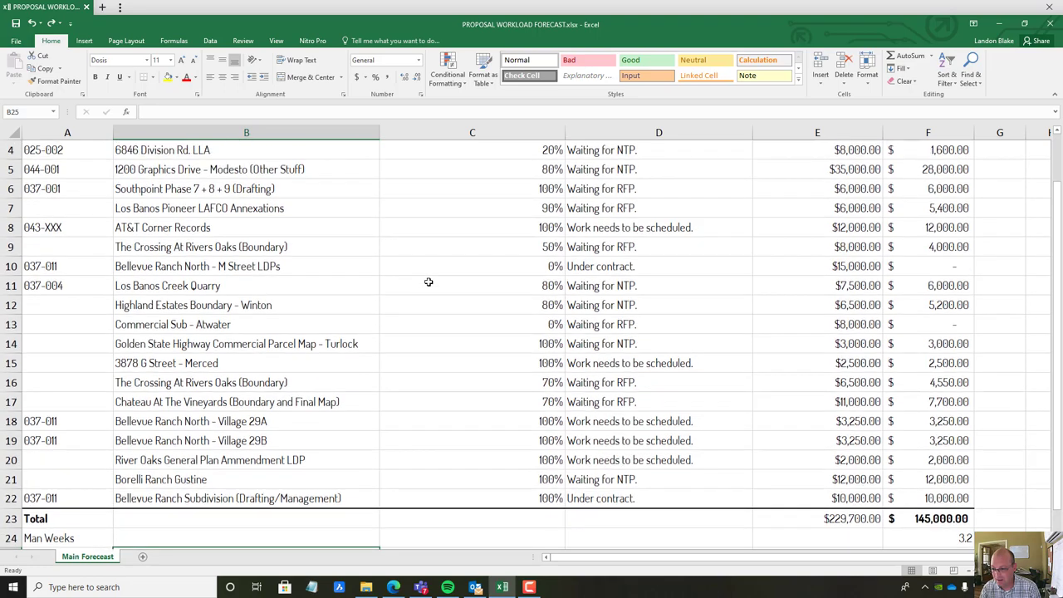